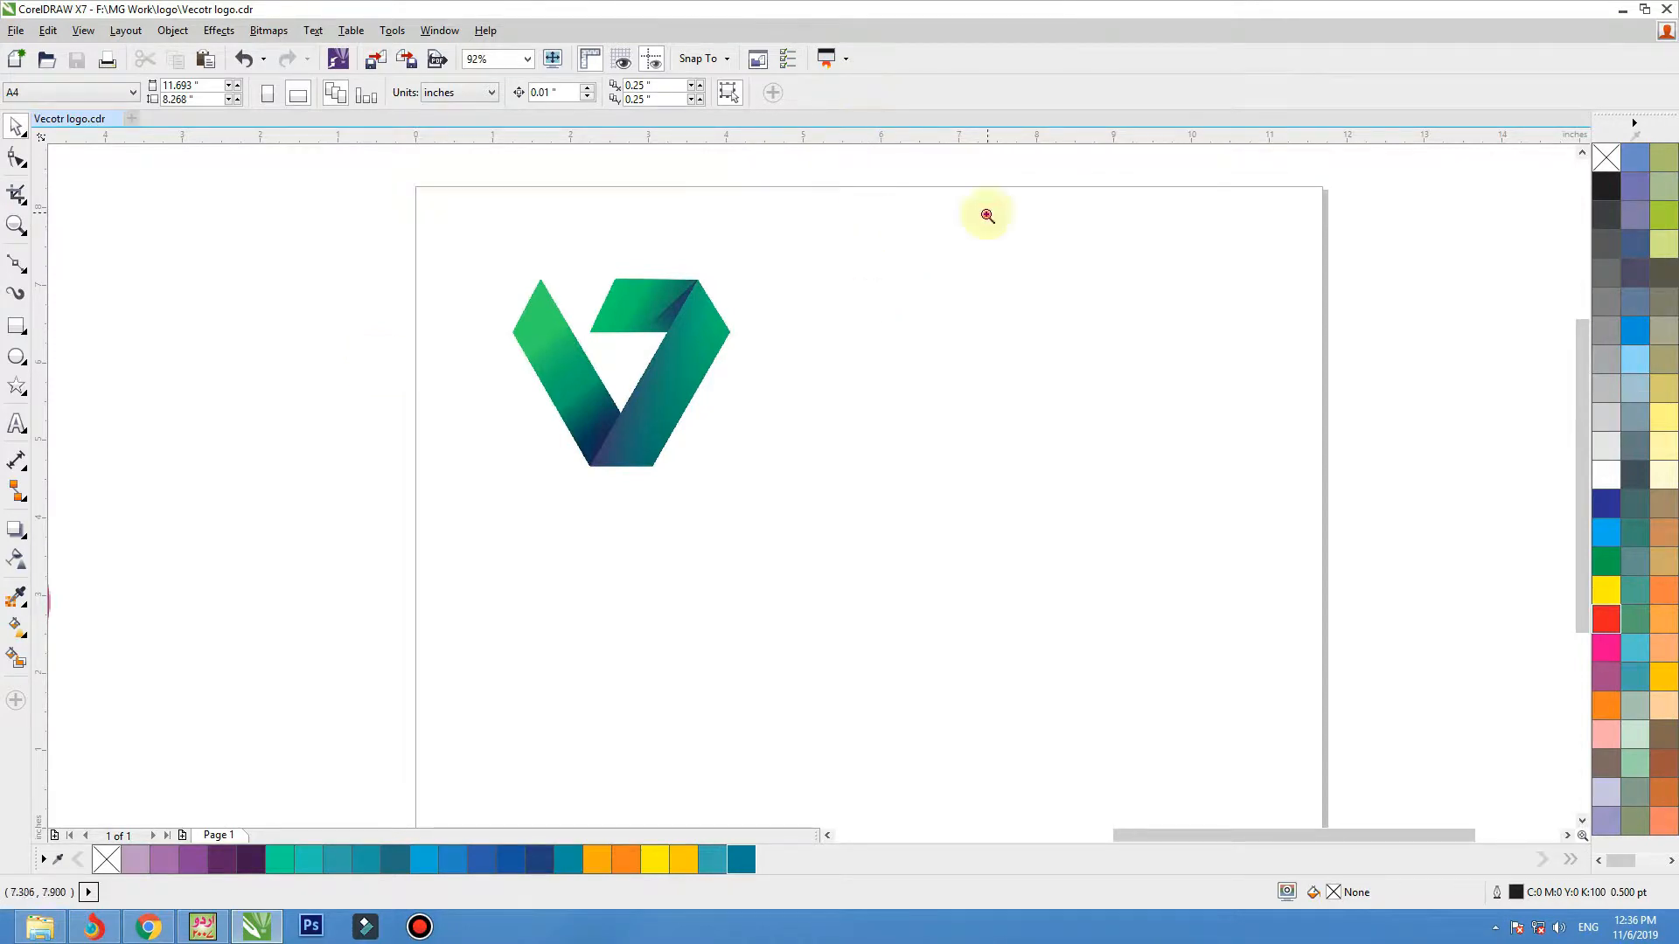
Draw a rectangle about 1.39 by 2.40 inches over the logo's right band and convert it to curves.
left_click_drag(987, 215, 433, 560)
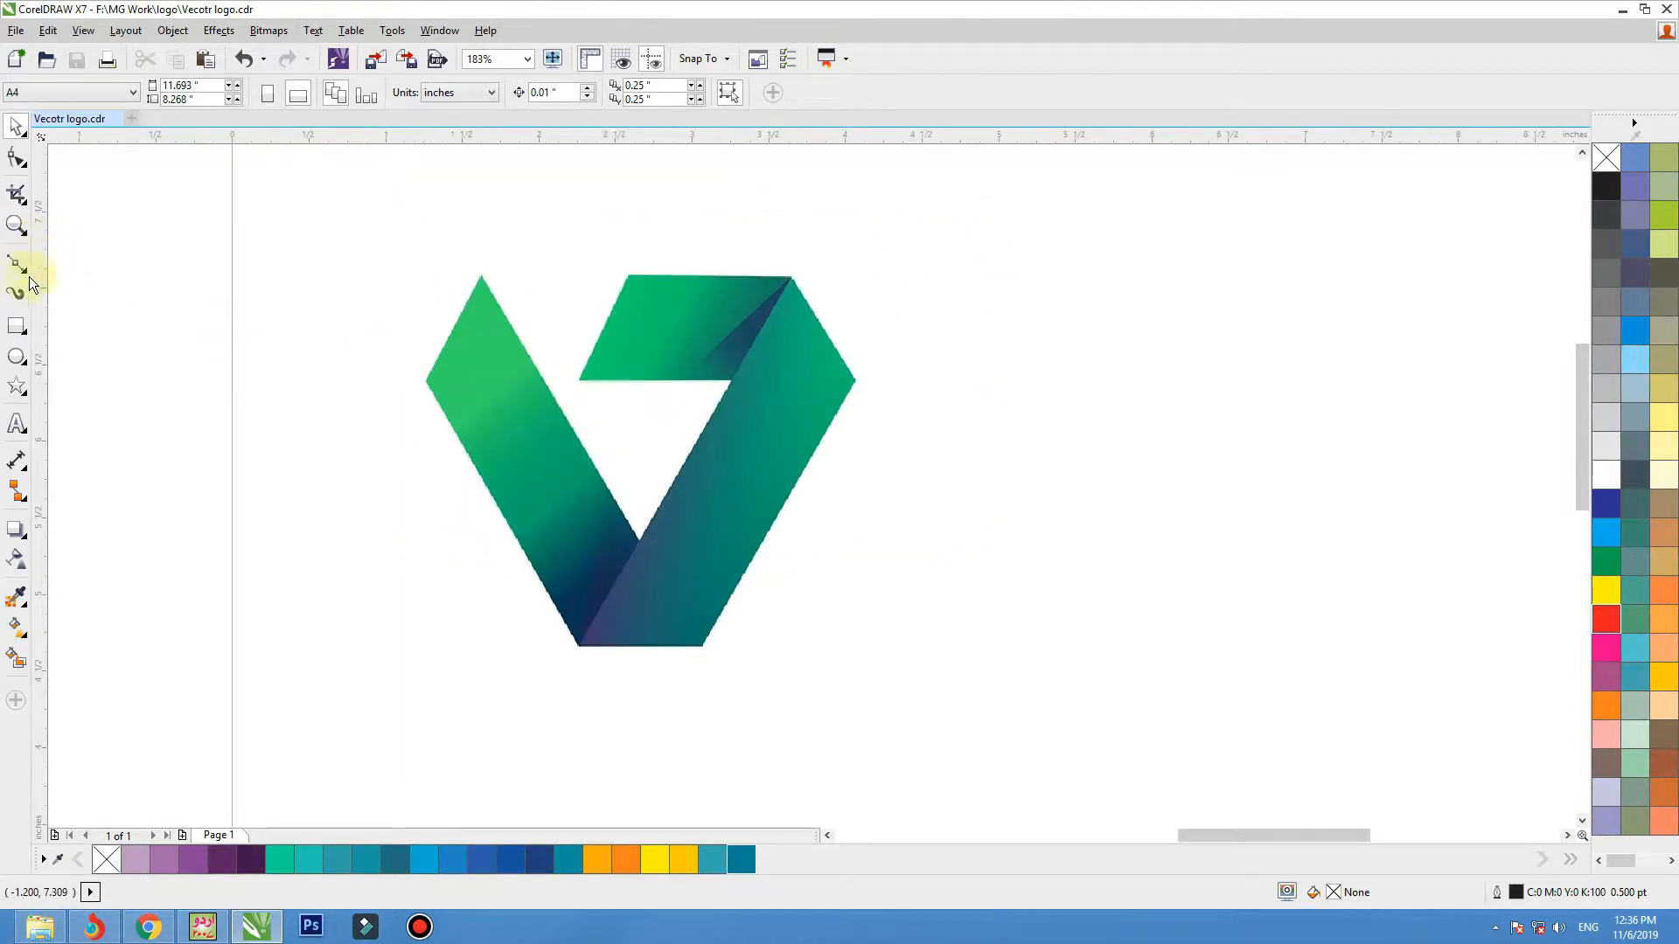
left_click(17, 325)
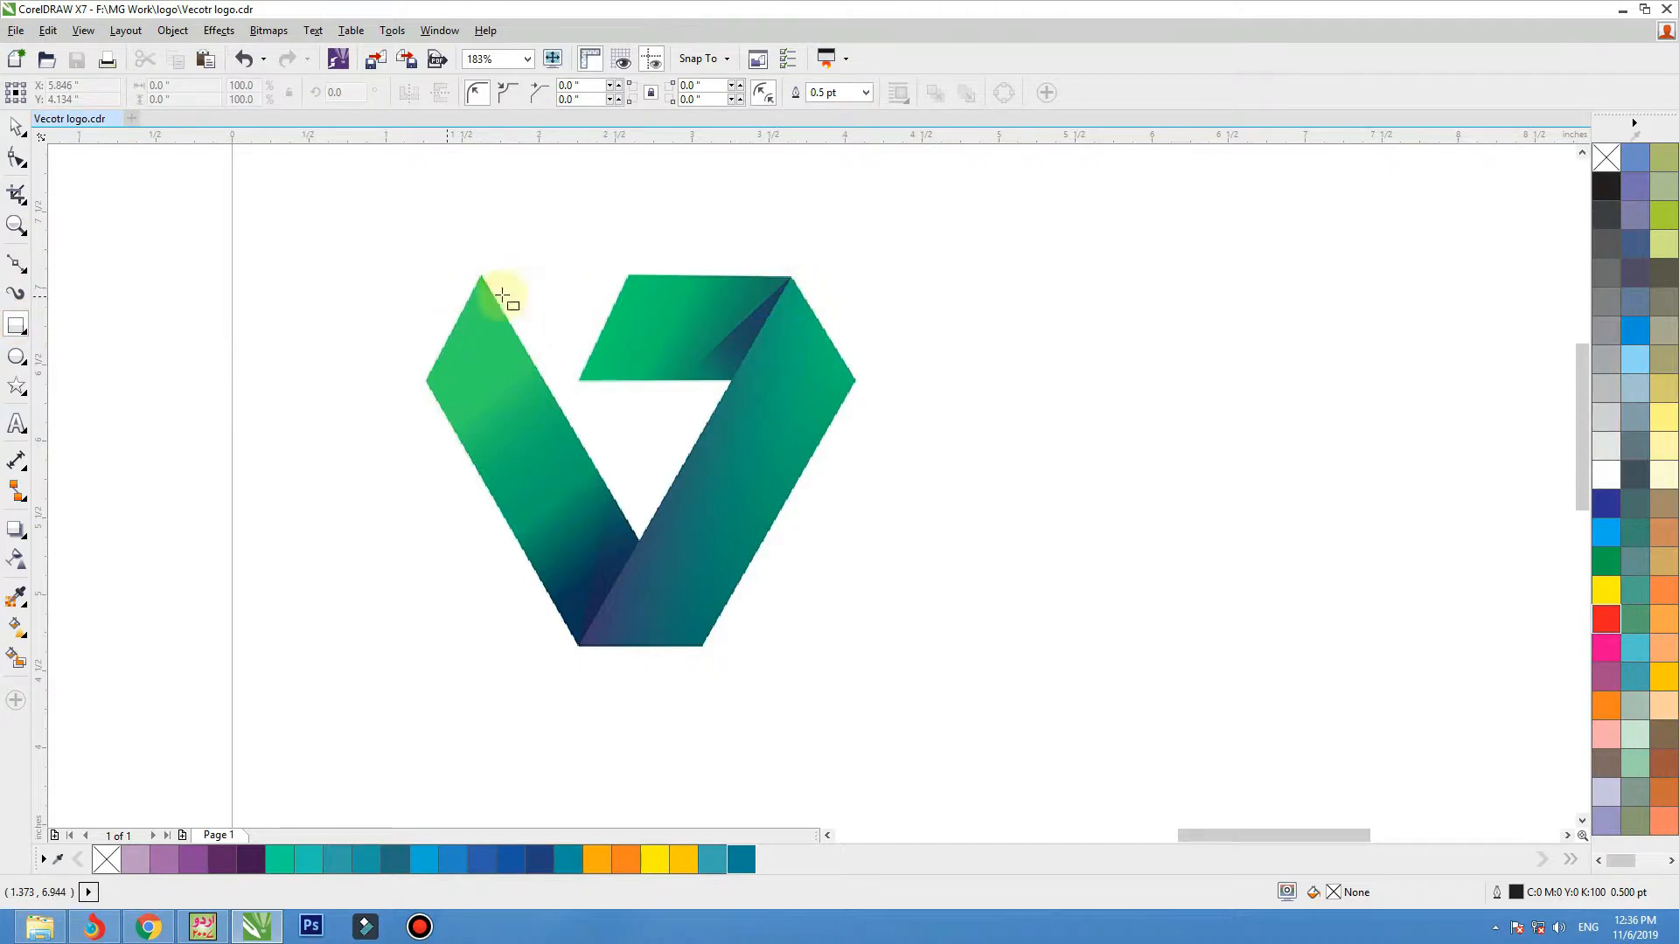
left_click_drag(792, 278, 580, 647)
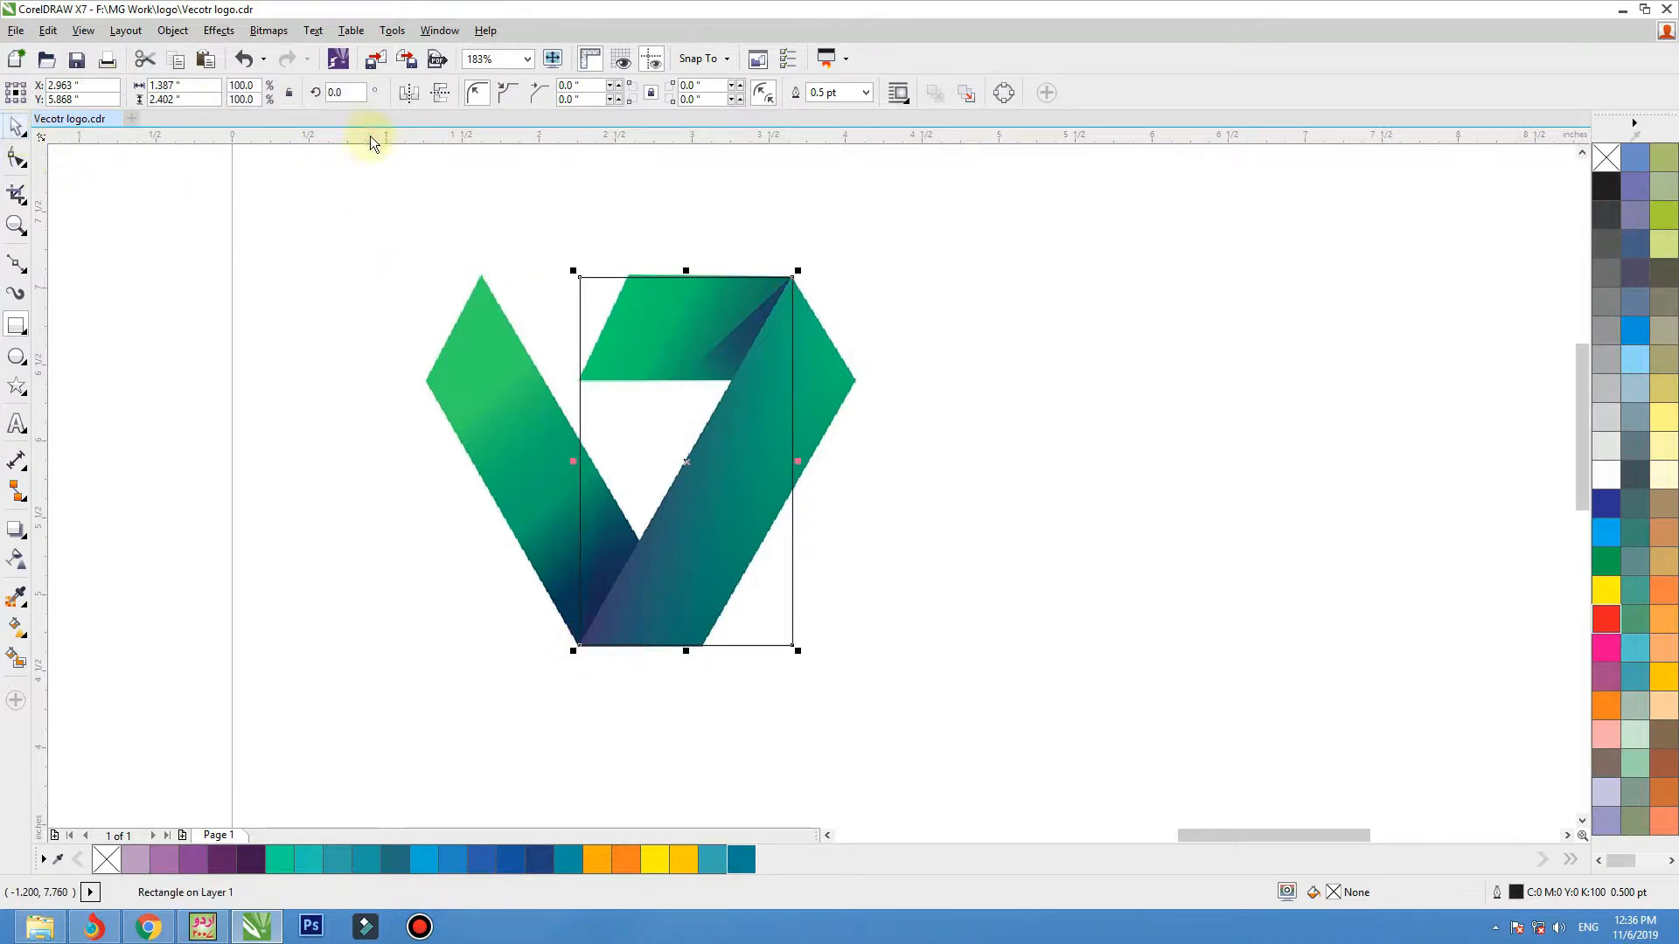
left_click(12, 130)
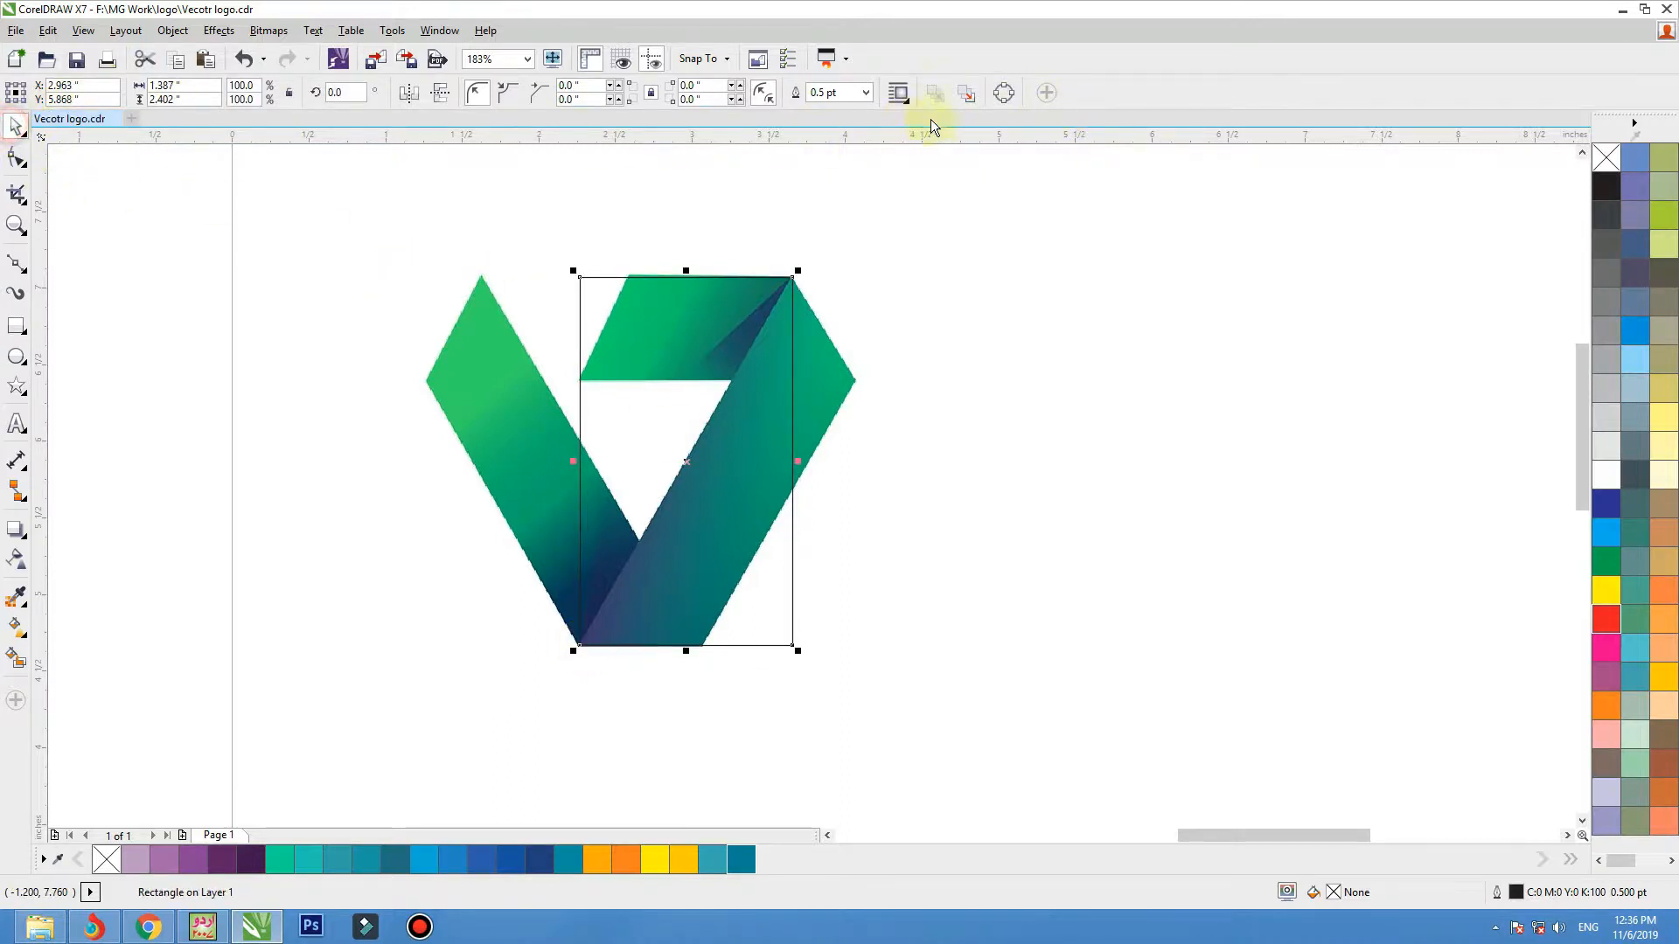
left_click(1010, 102)
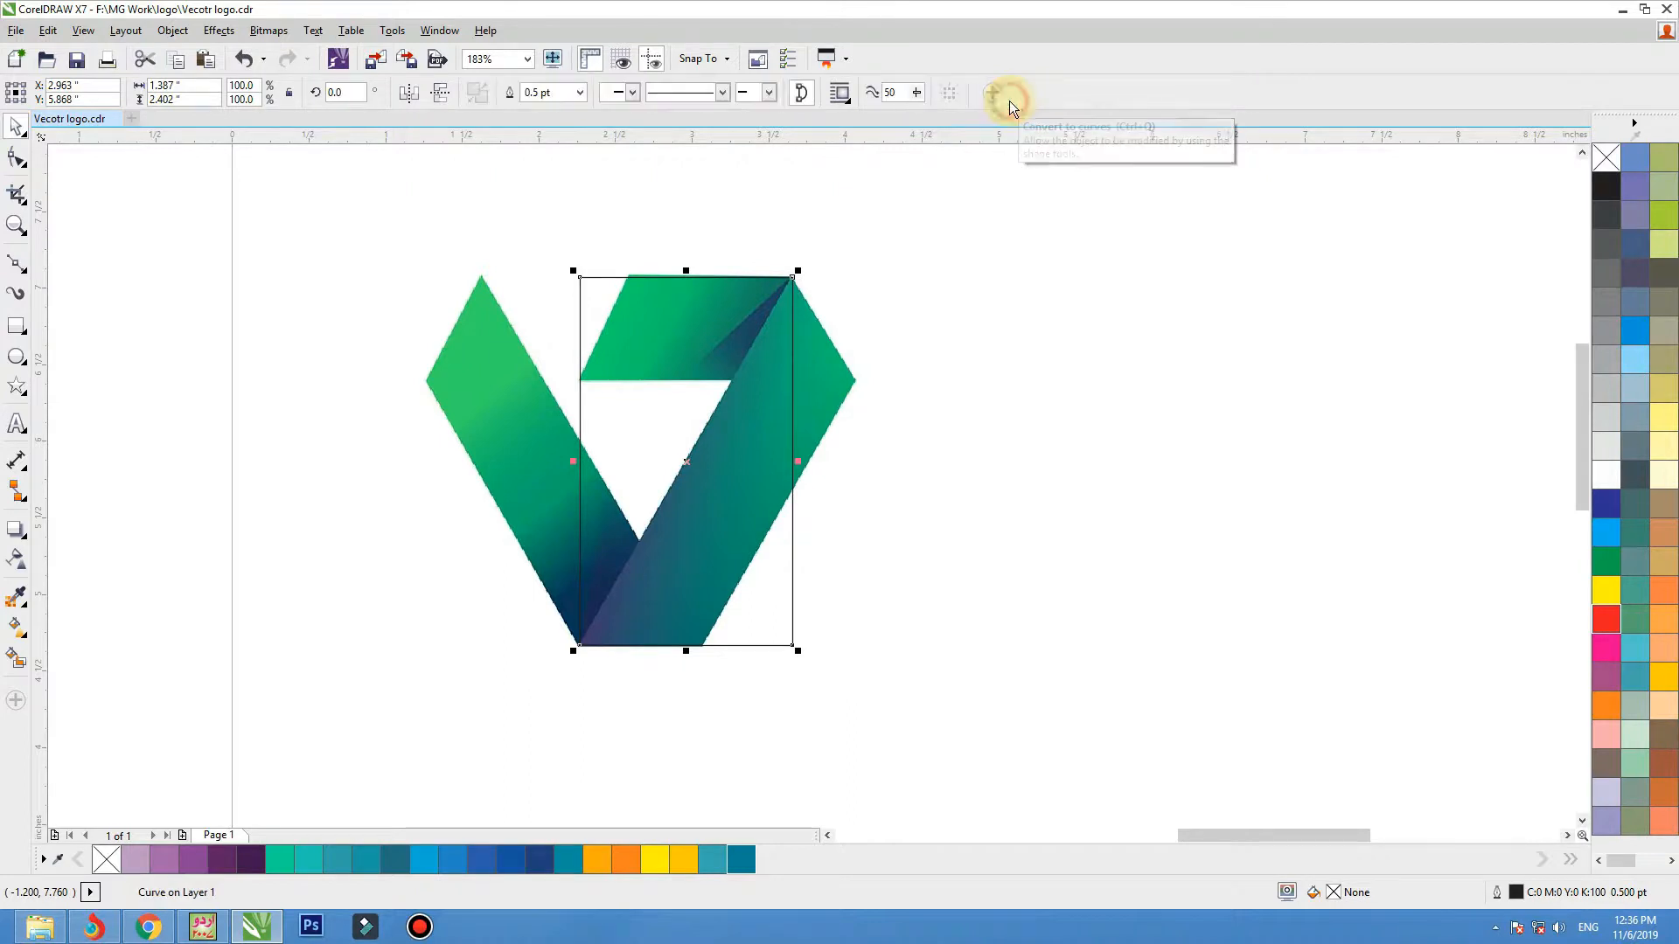
Add a node to the rectangle's right edge, align it with the band's outer corner, and move the lower-right node to the band's bottom corner.
left_click(25, 168)
left_click(74, 156)
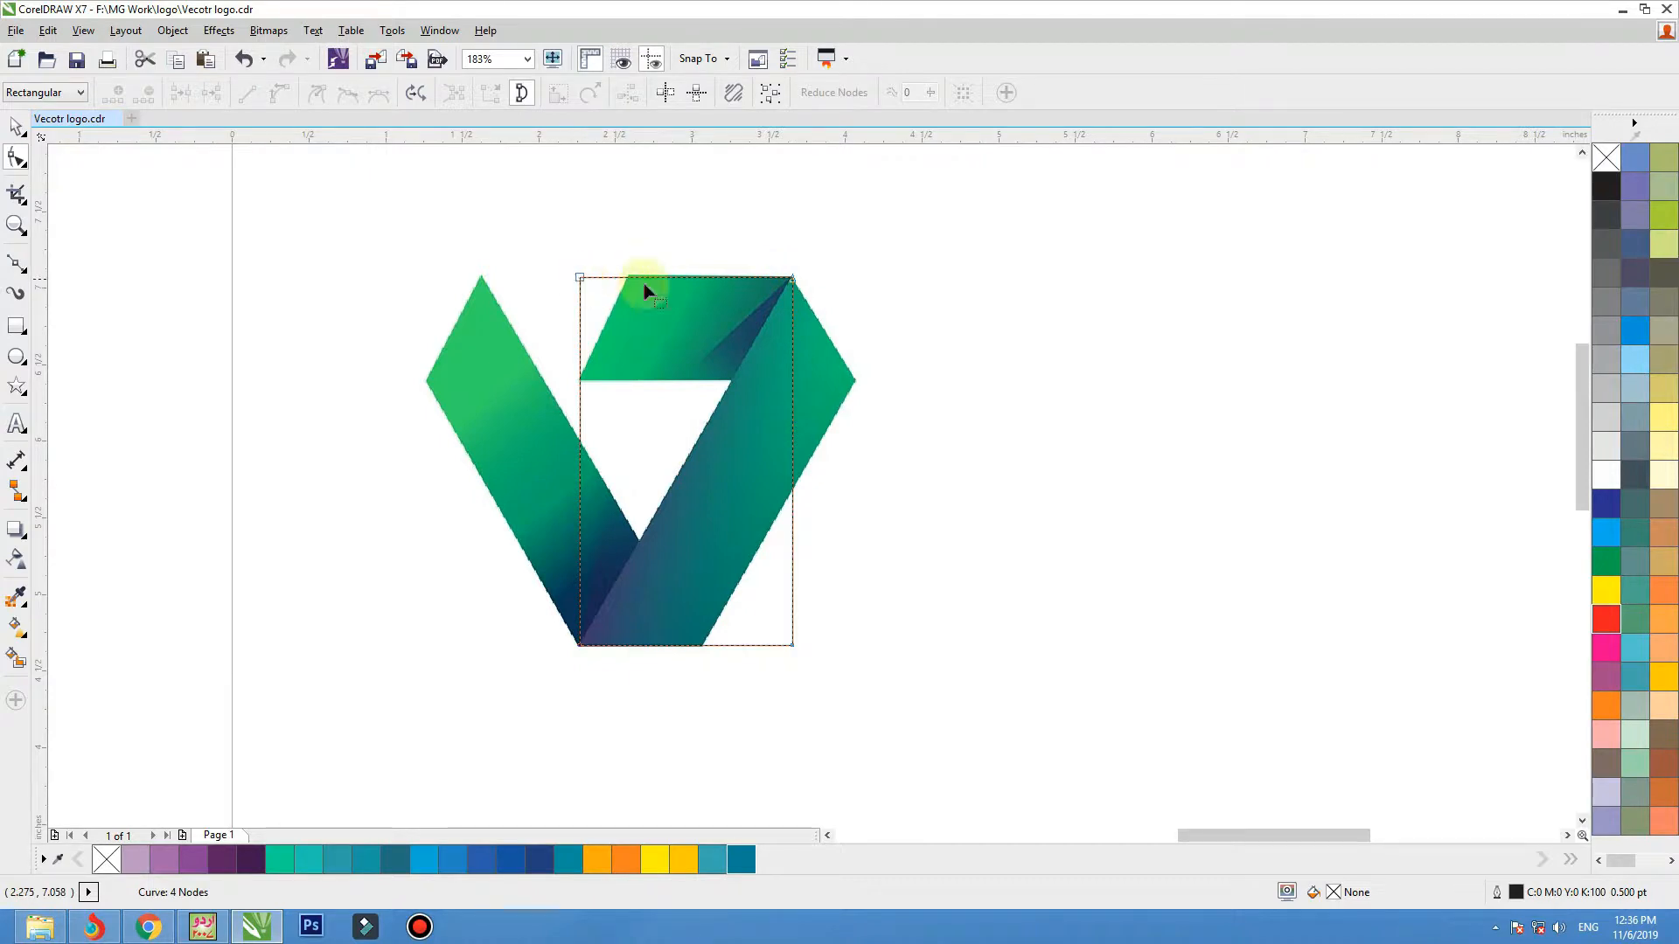
double_click(793, 486)
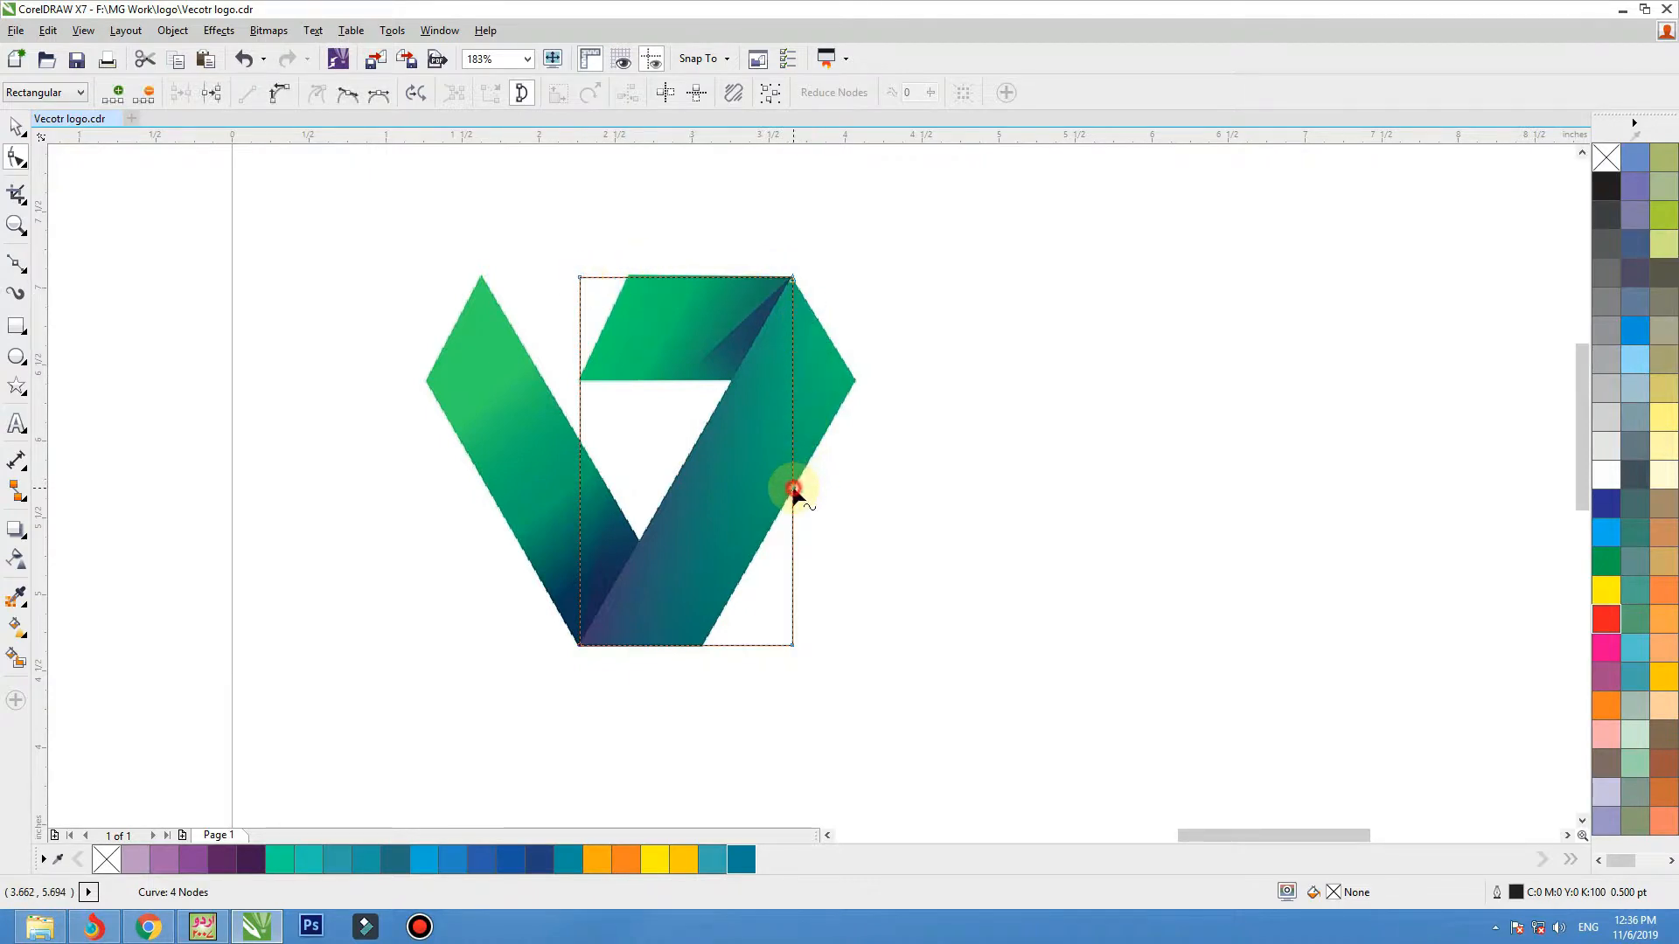
left_click_drag(792, 486, 854, 382)
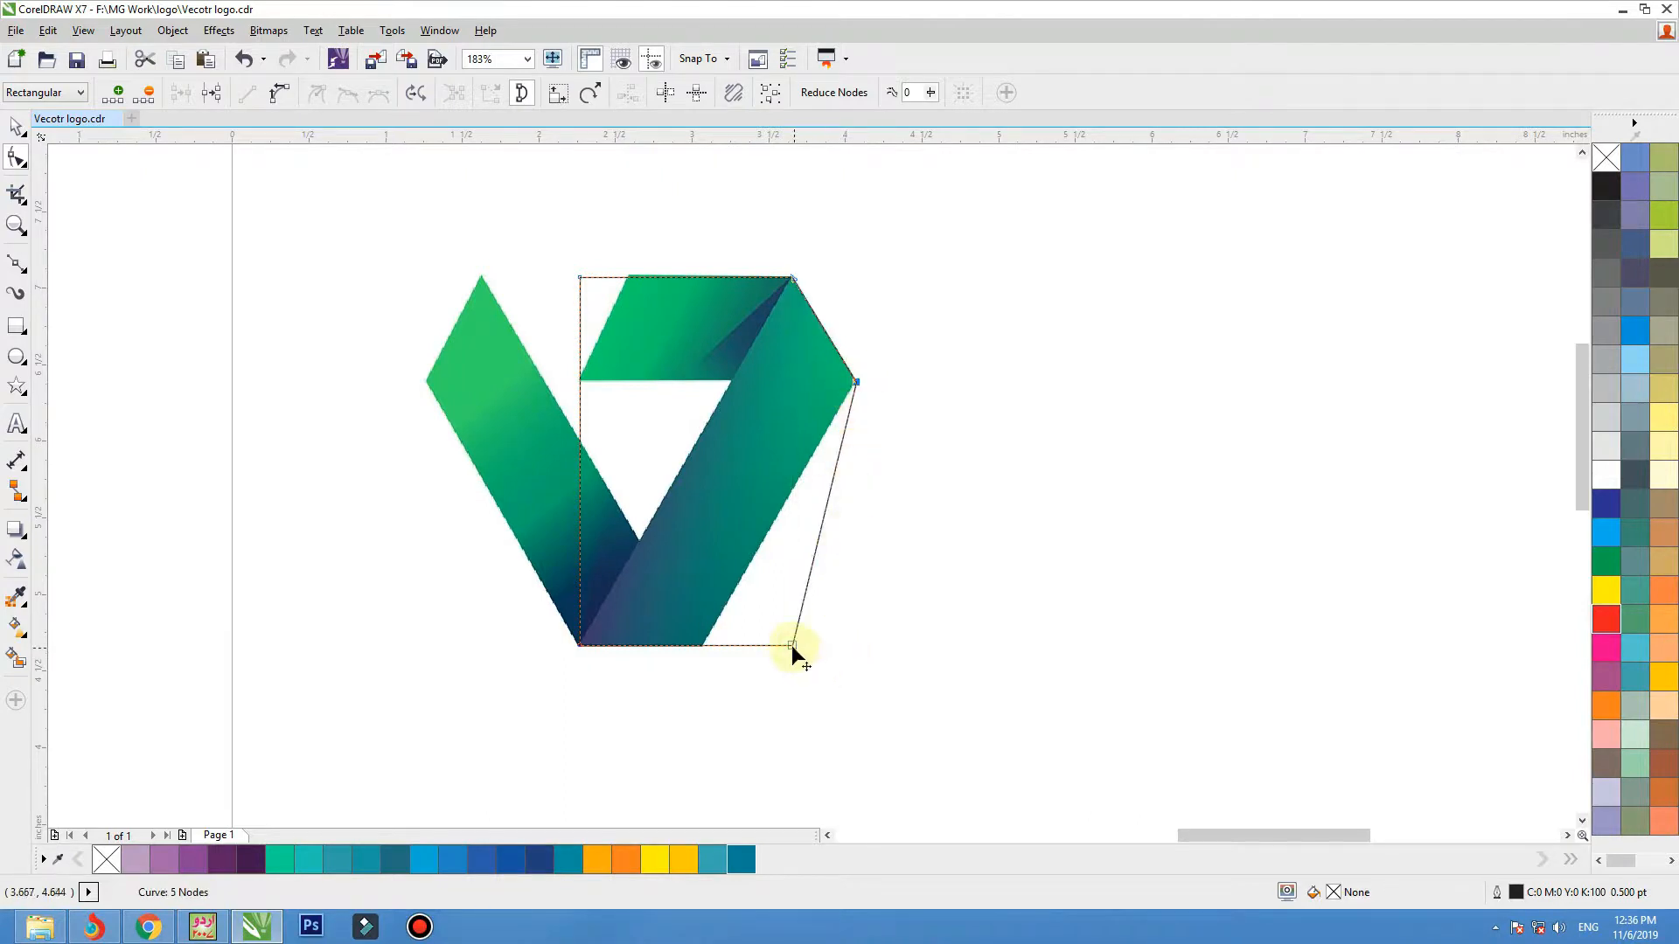
left_click_drag(792, 646, 702, 645)
key("ctrl+z")
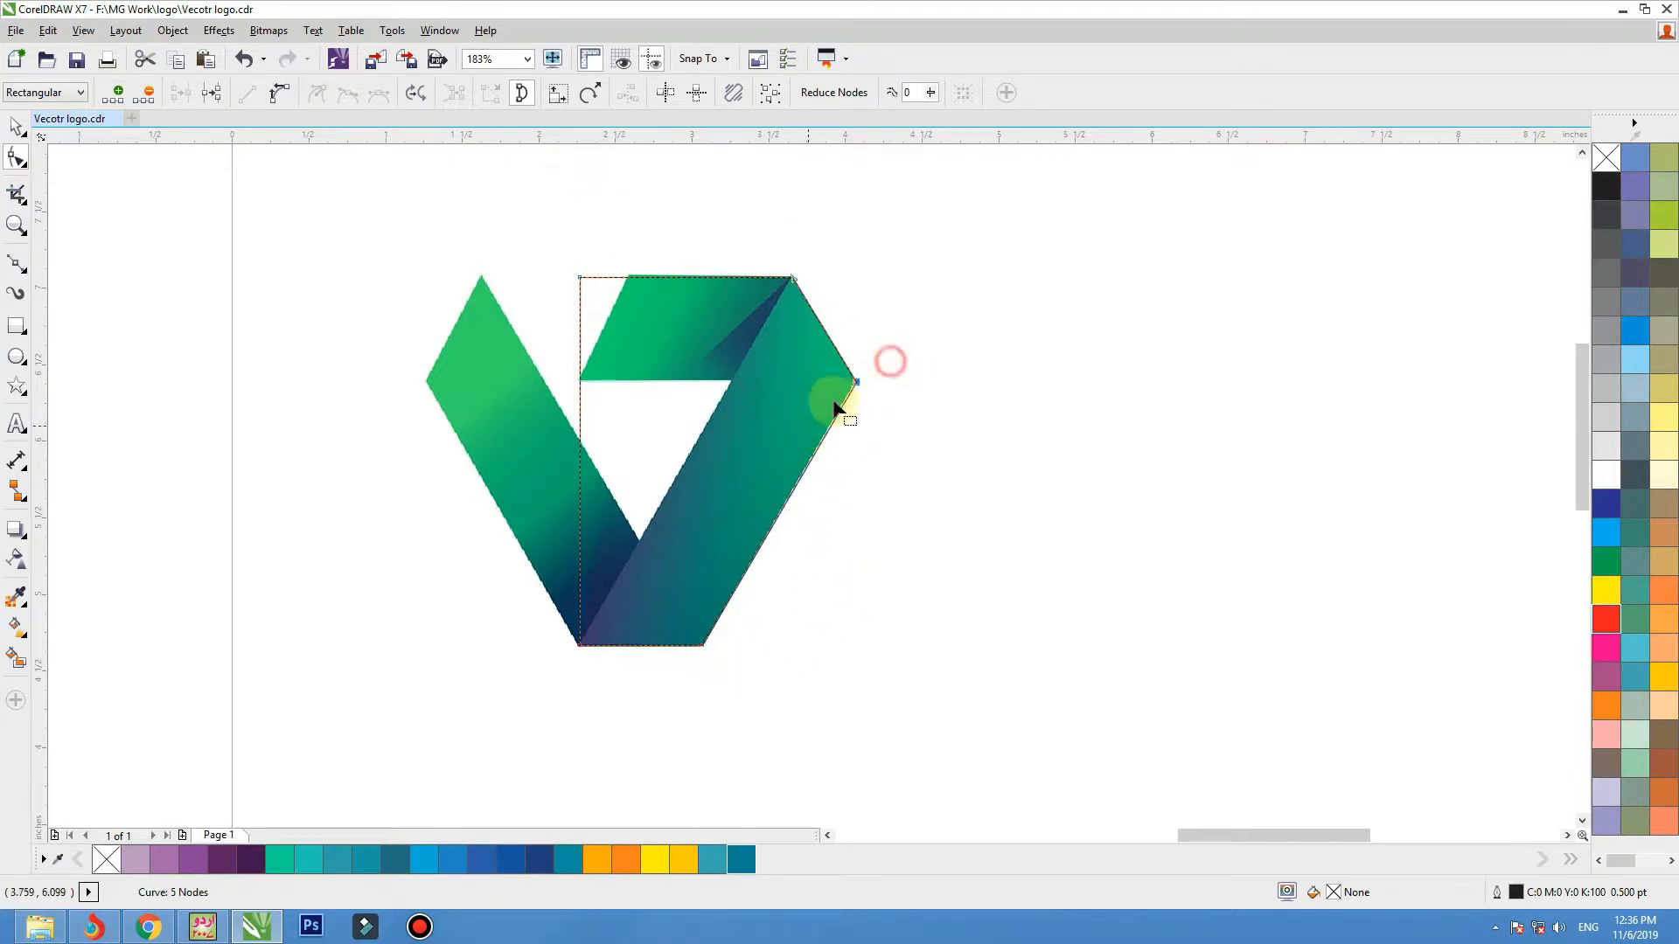
left_click_drag(879, 360, 756, 433)
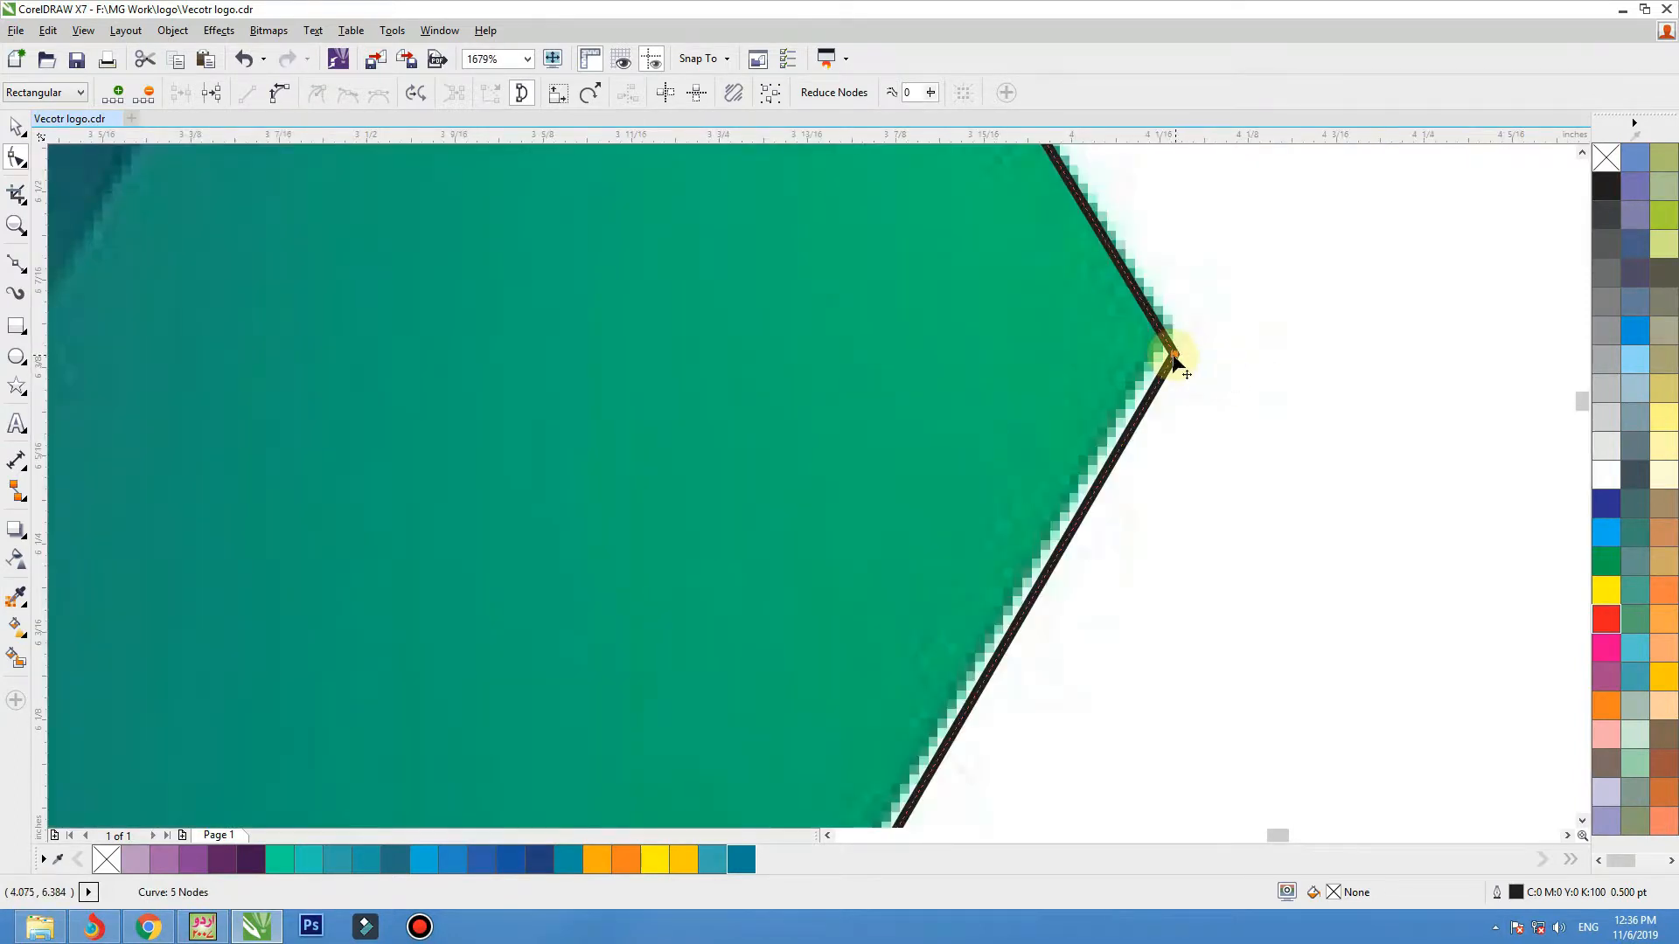
left_click_drag(1174, 355, 1165, 331)
scroll(1215, 471, "down", 3)
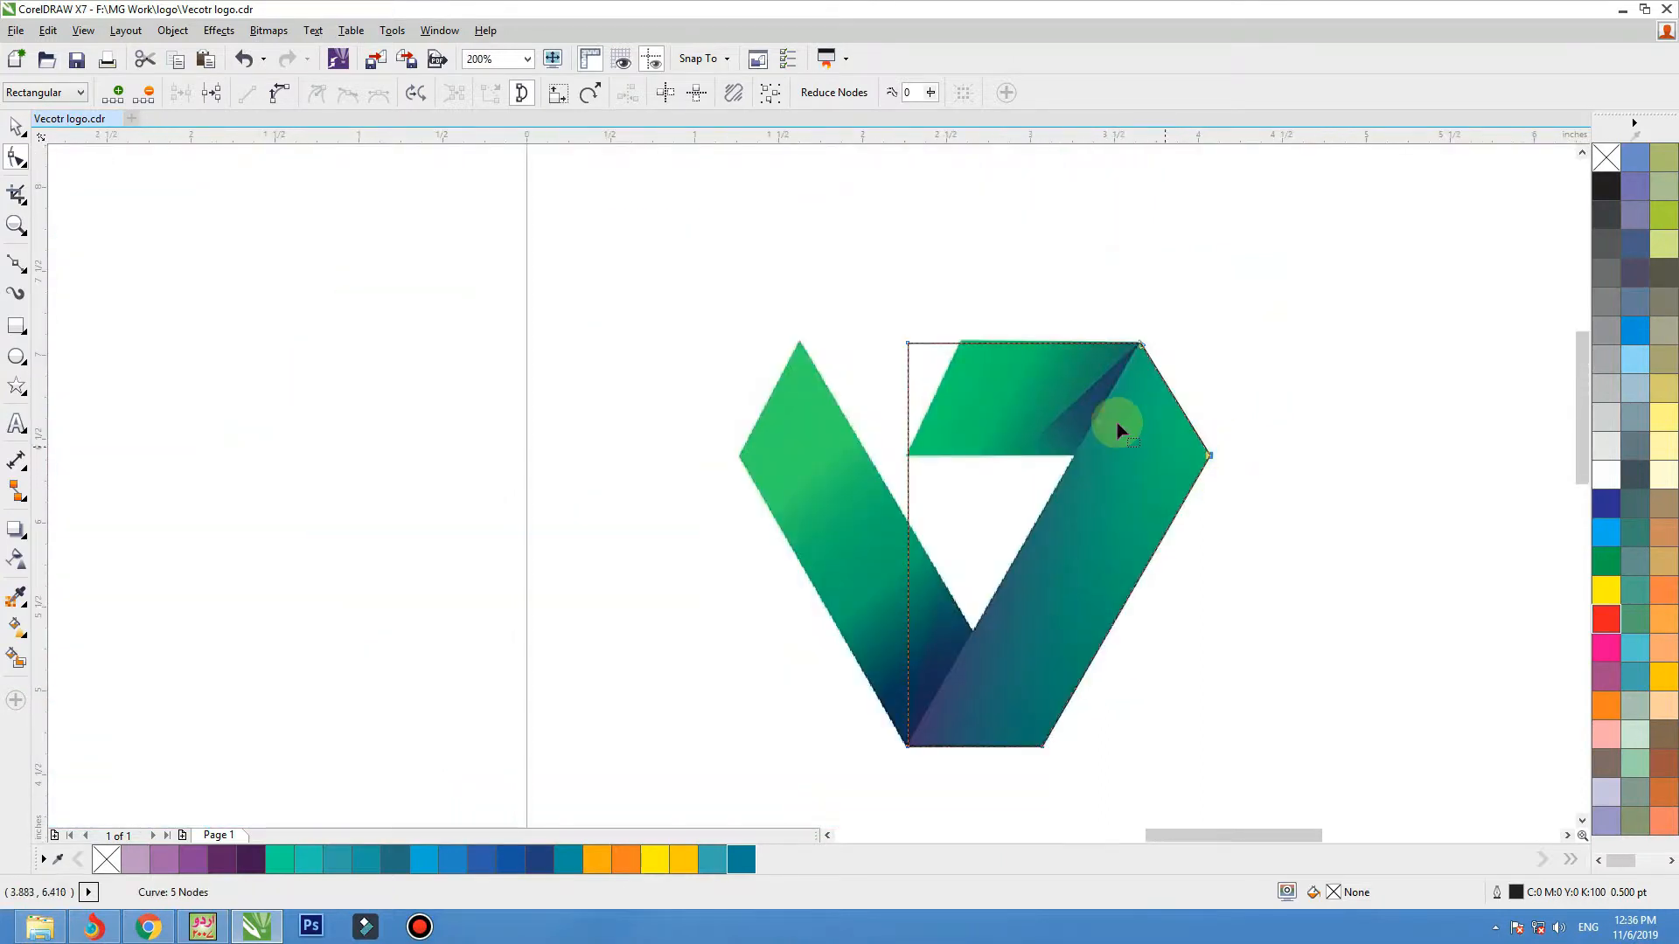
Delete the upper-left node of the traced curve so its long edge follows the right band's inner side.
left_click_drag(1286, 273, 731, 743)
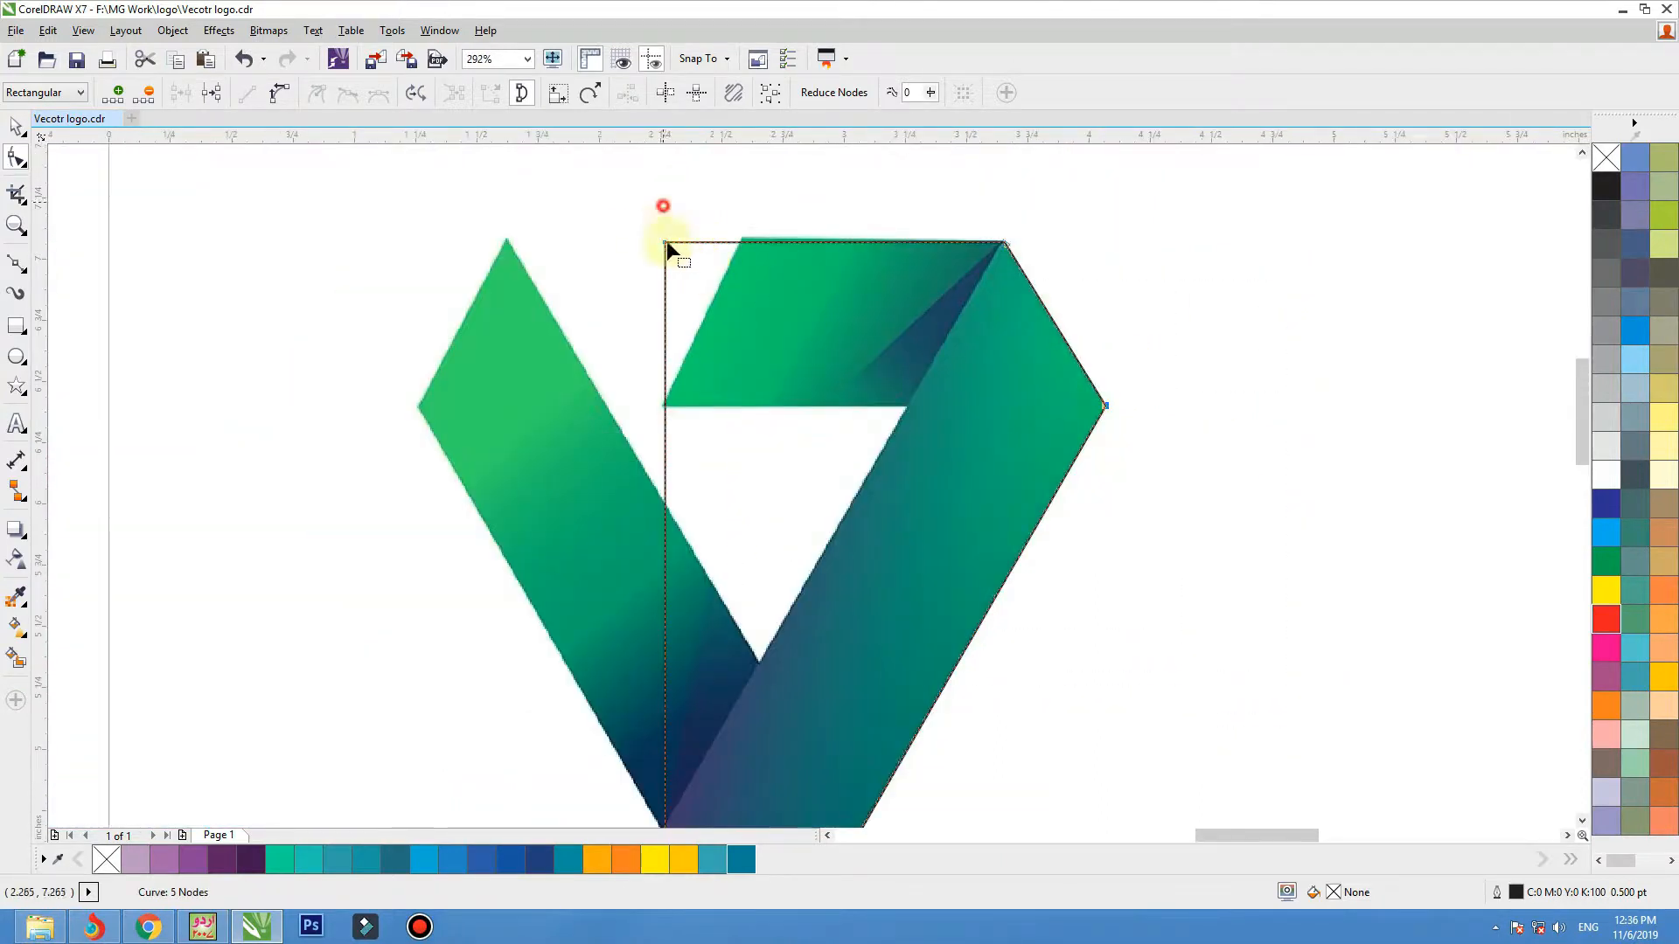
key("Delete")
scroll(962, 369, "down", 1)
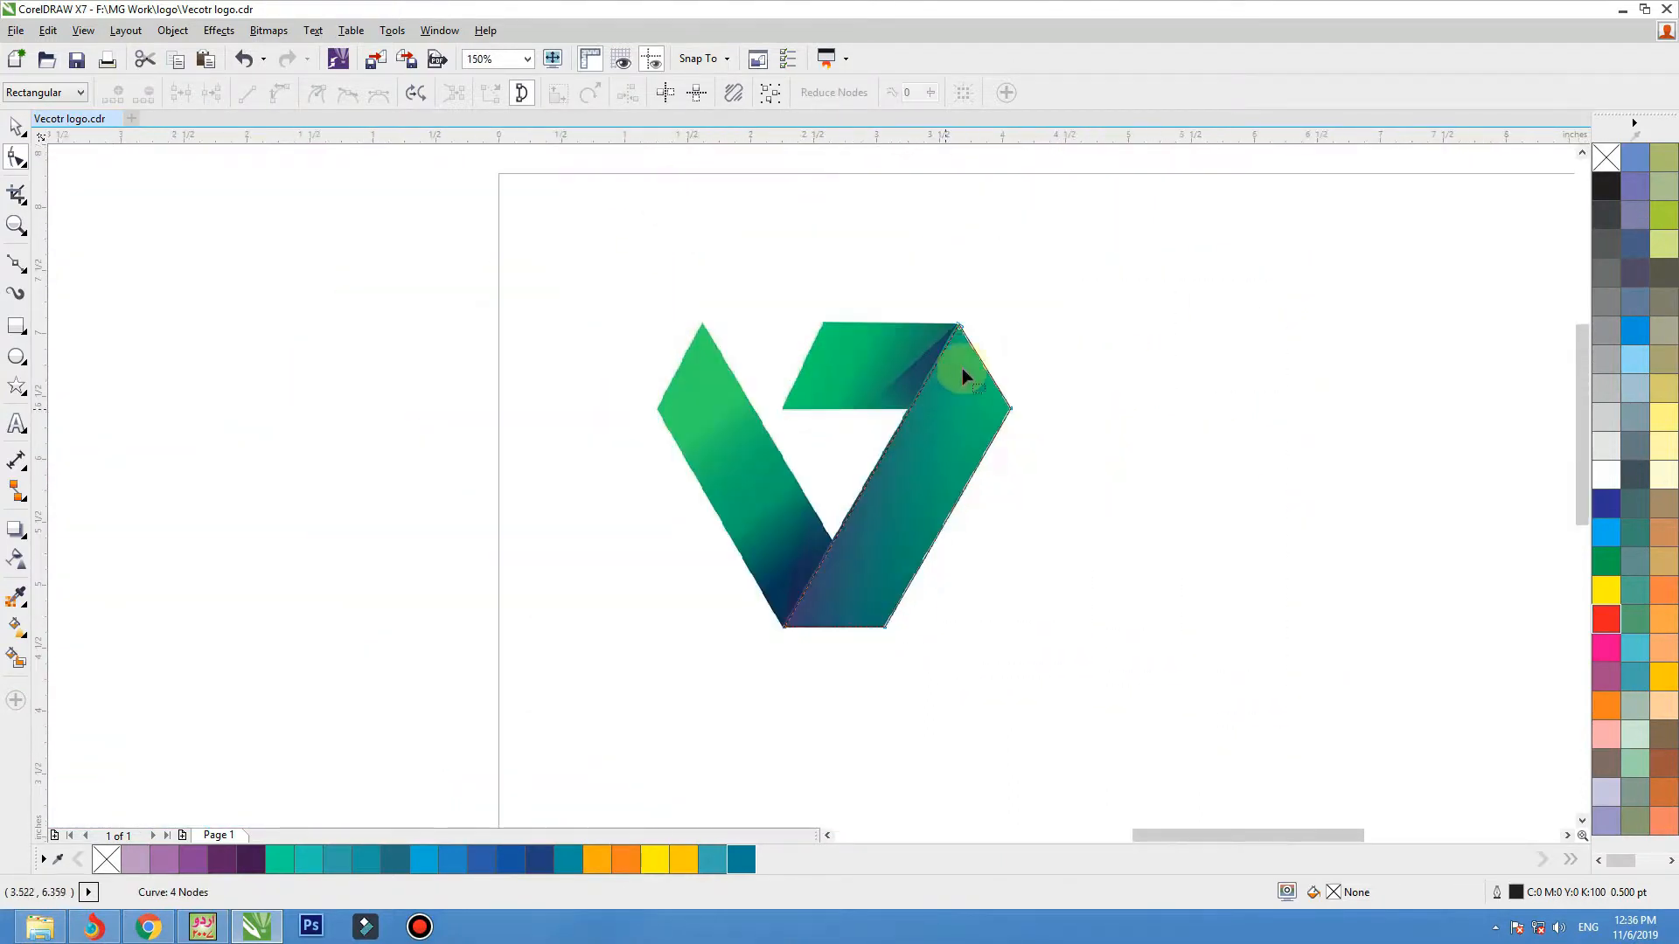
key("F2")
left_click_drag(1120, 224, 454, 684)
key("space")
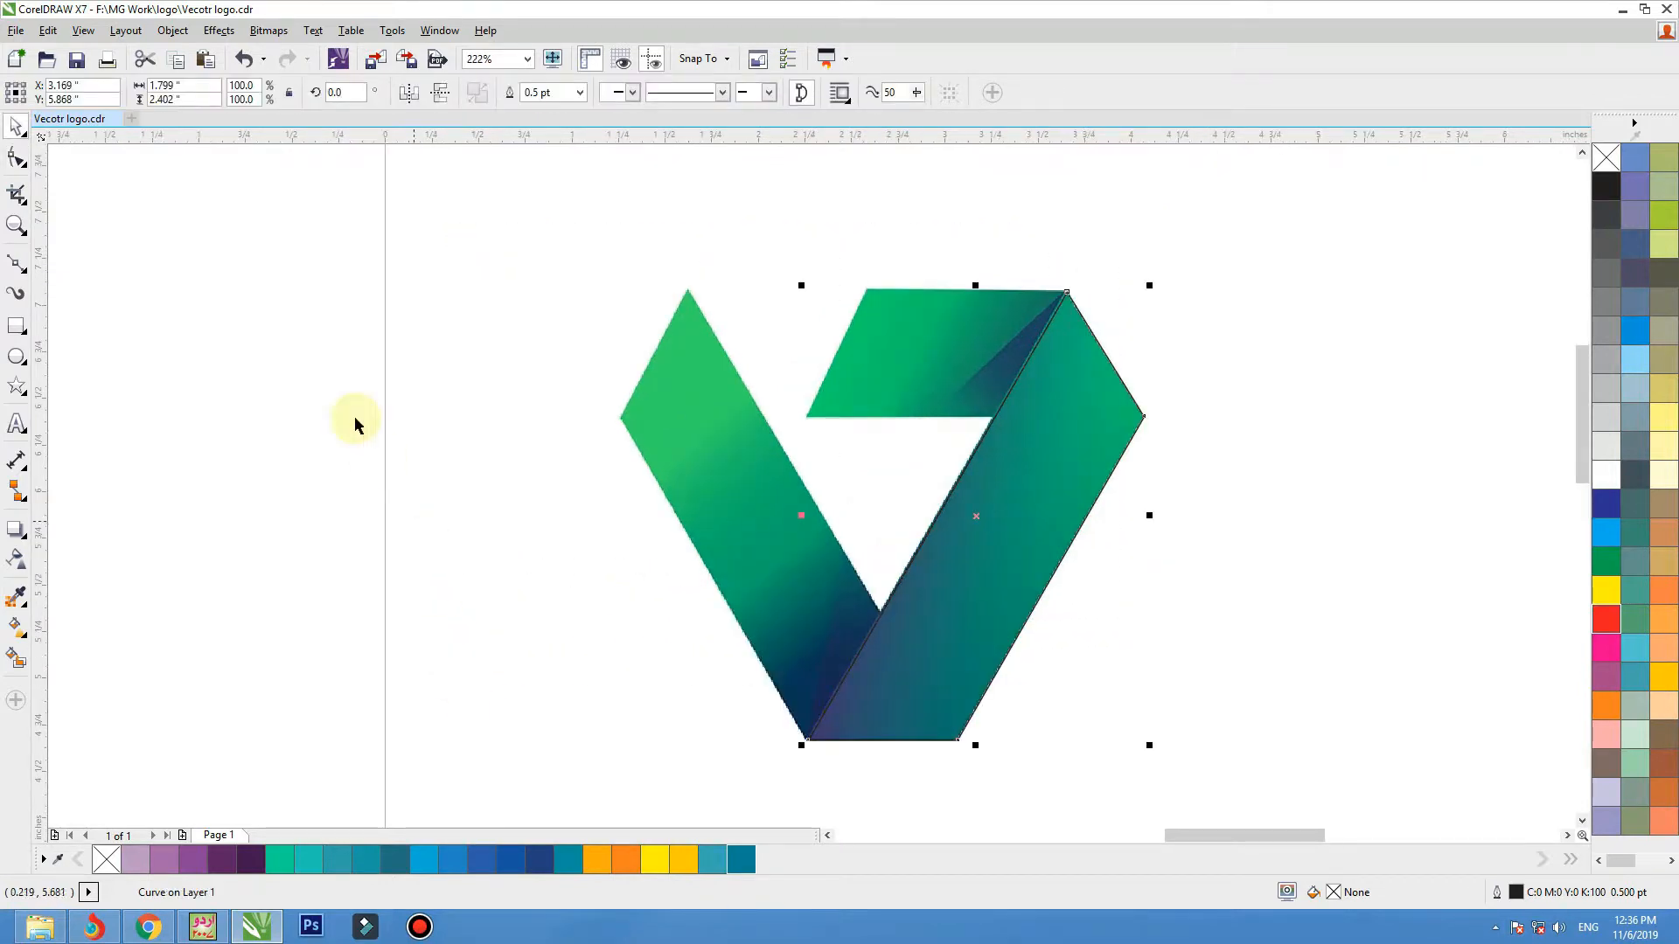
left_click(330, 384)
Trace the logo's top band as a closed four-sided outline with straight segments along its corners.
left_click(15, 267)
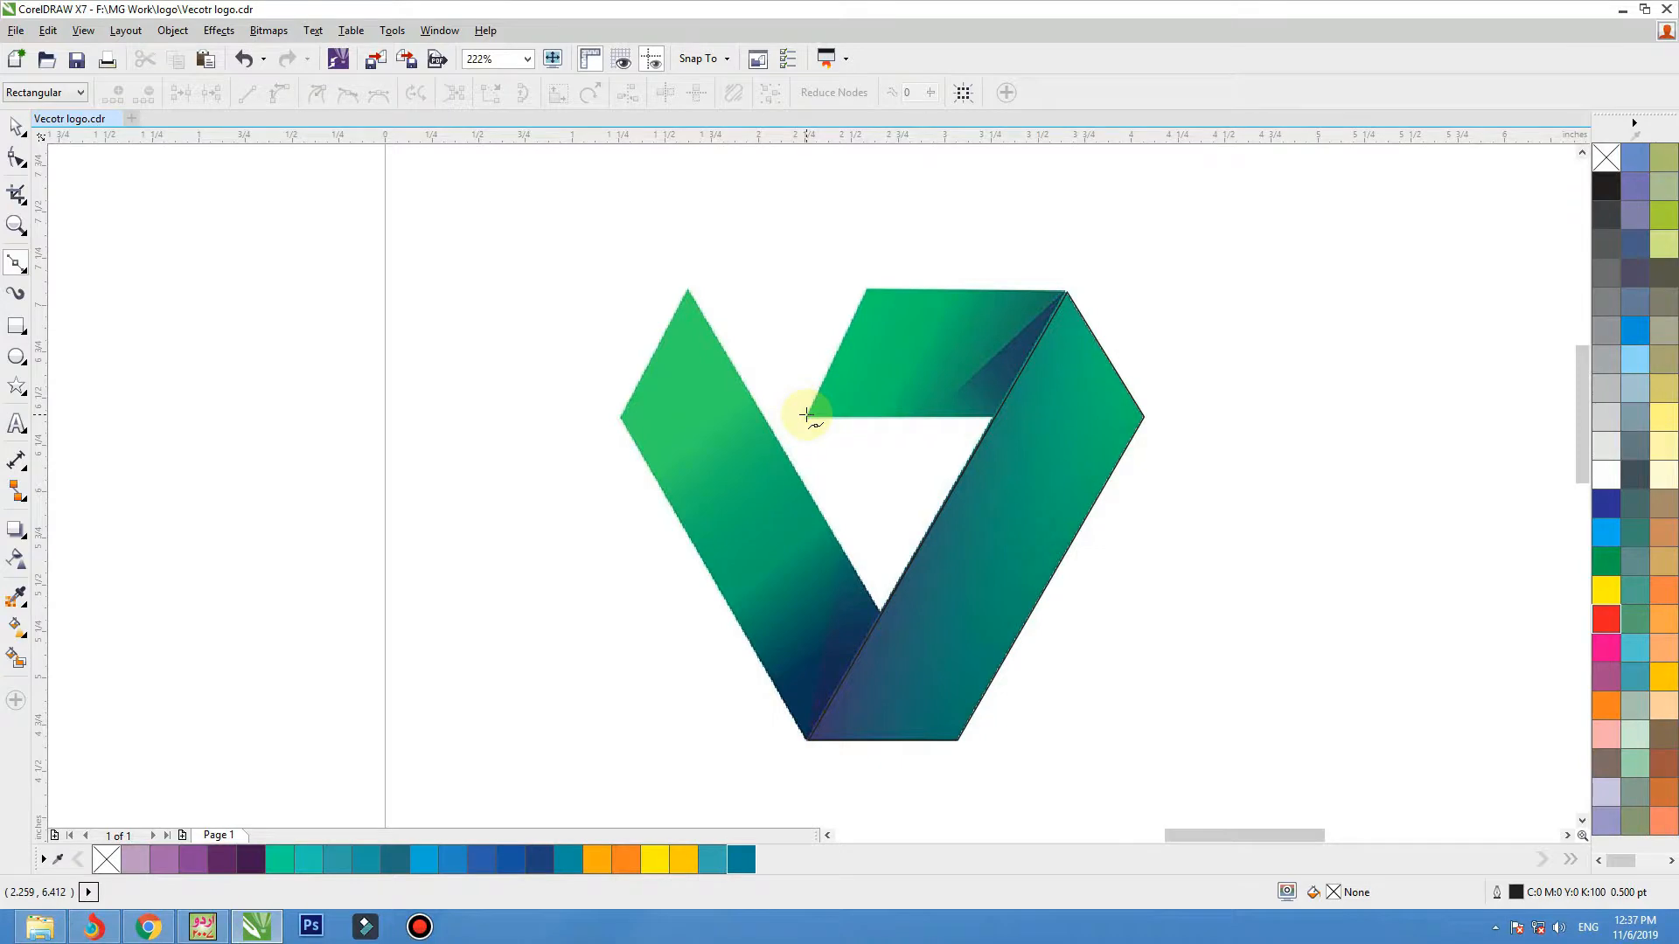
left_click(806, 417)
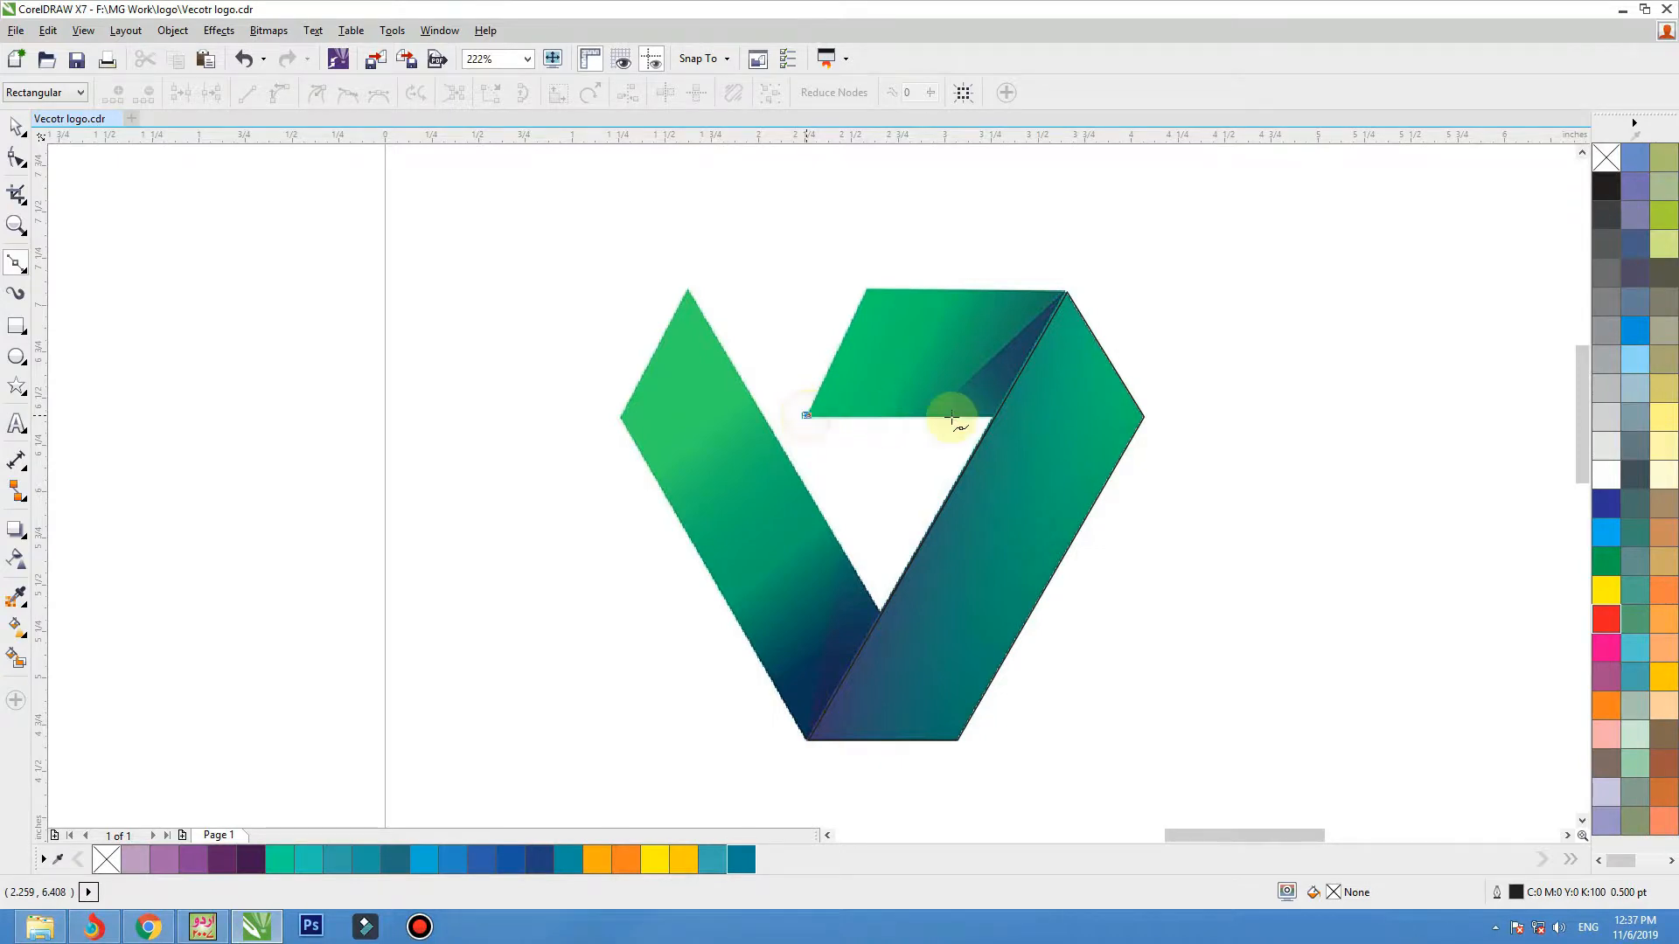
left_click(996, 416)
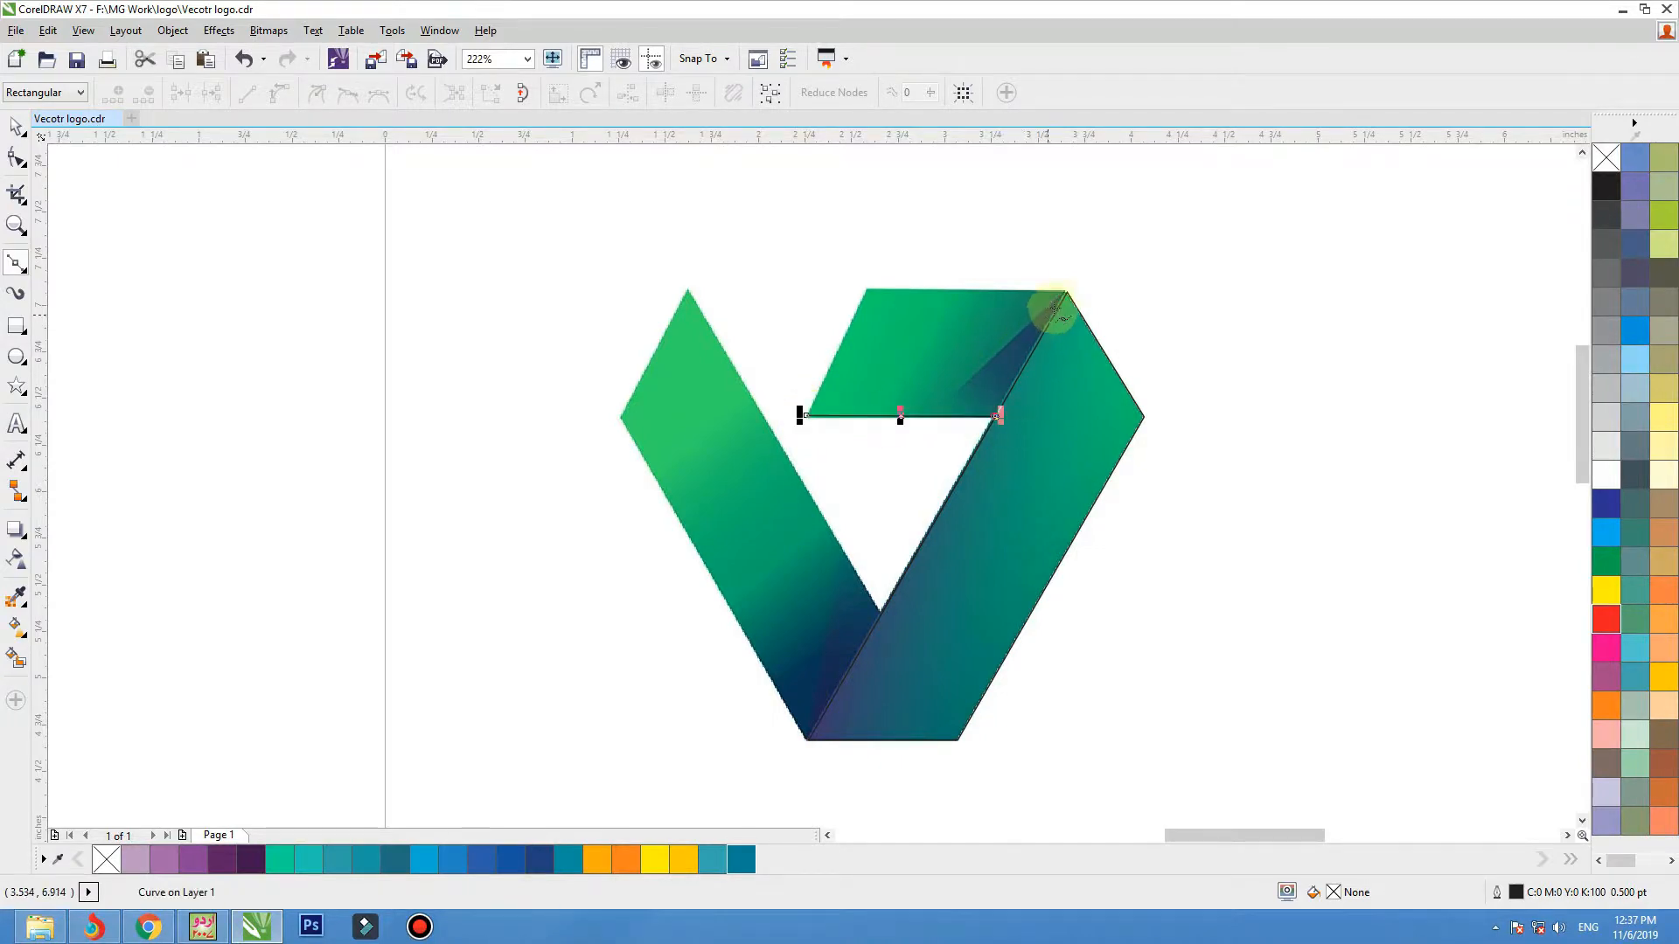
left_click(889, 288)
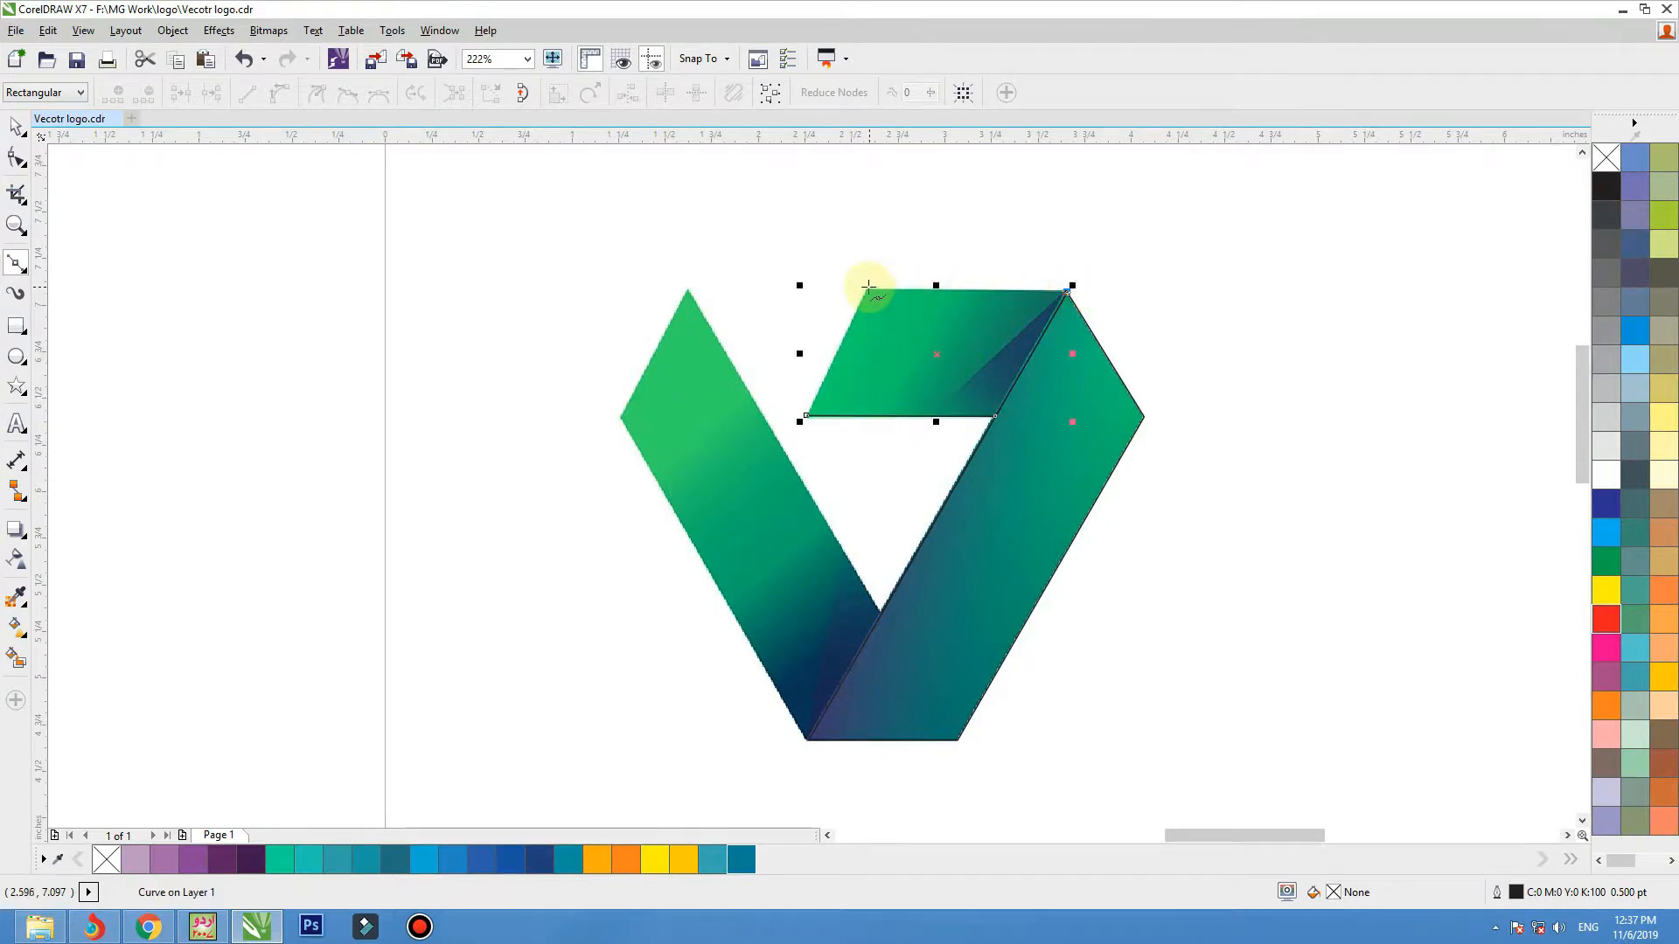
left_click_drag(868, 286, 865, 283)
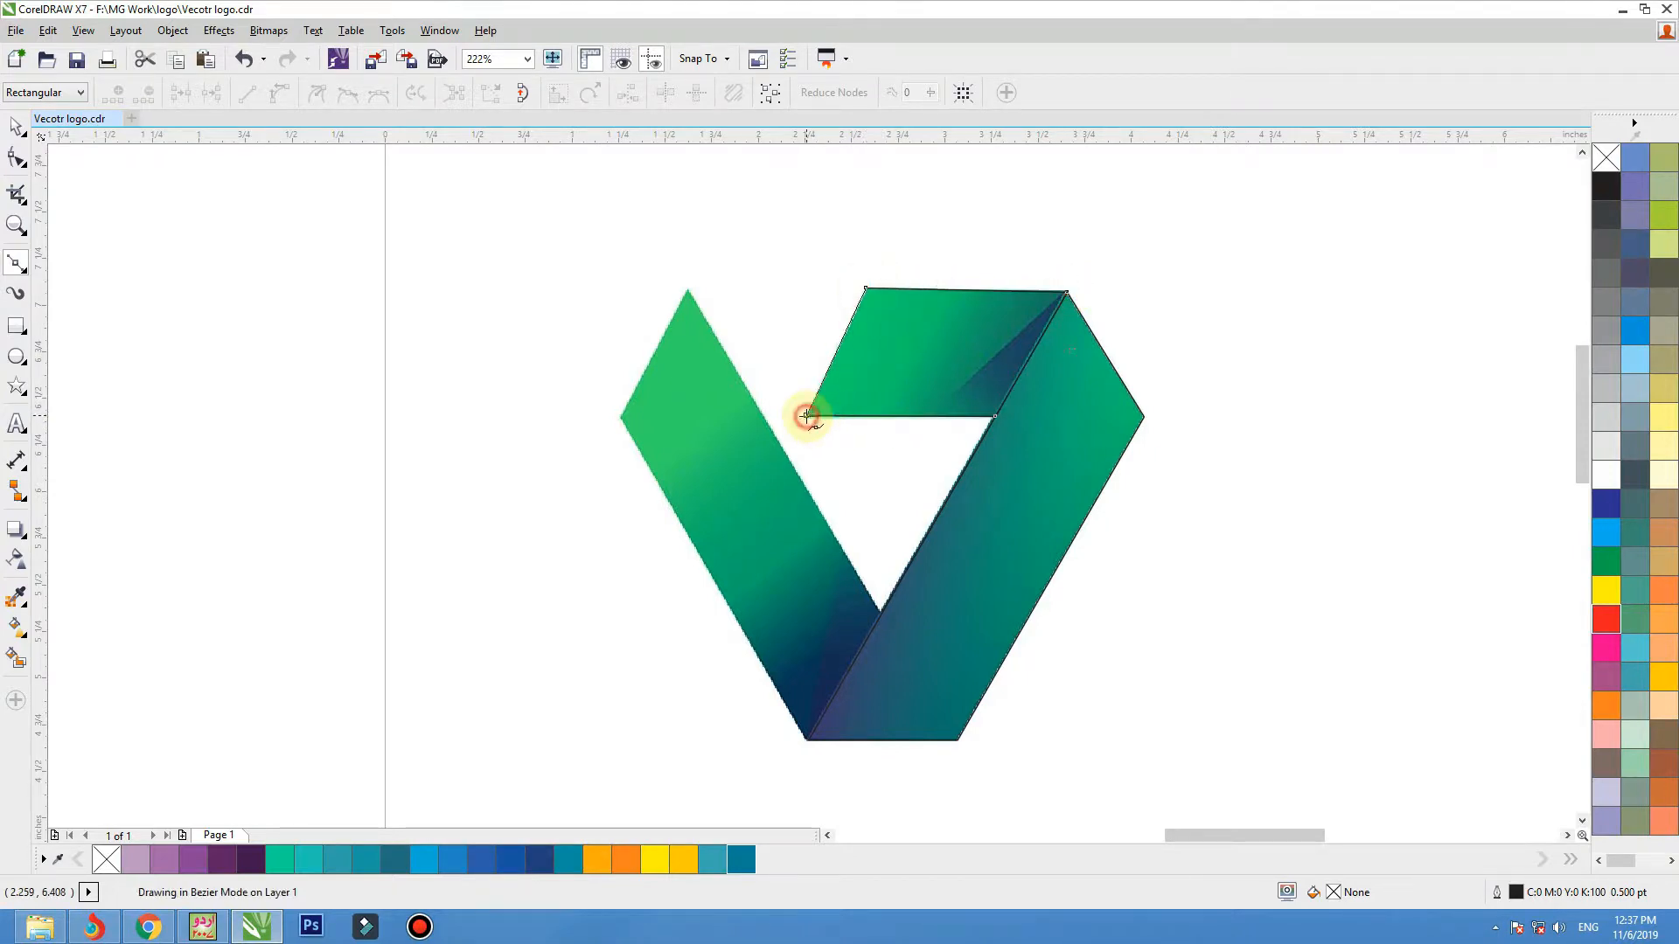
left_click(513, 416)
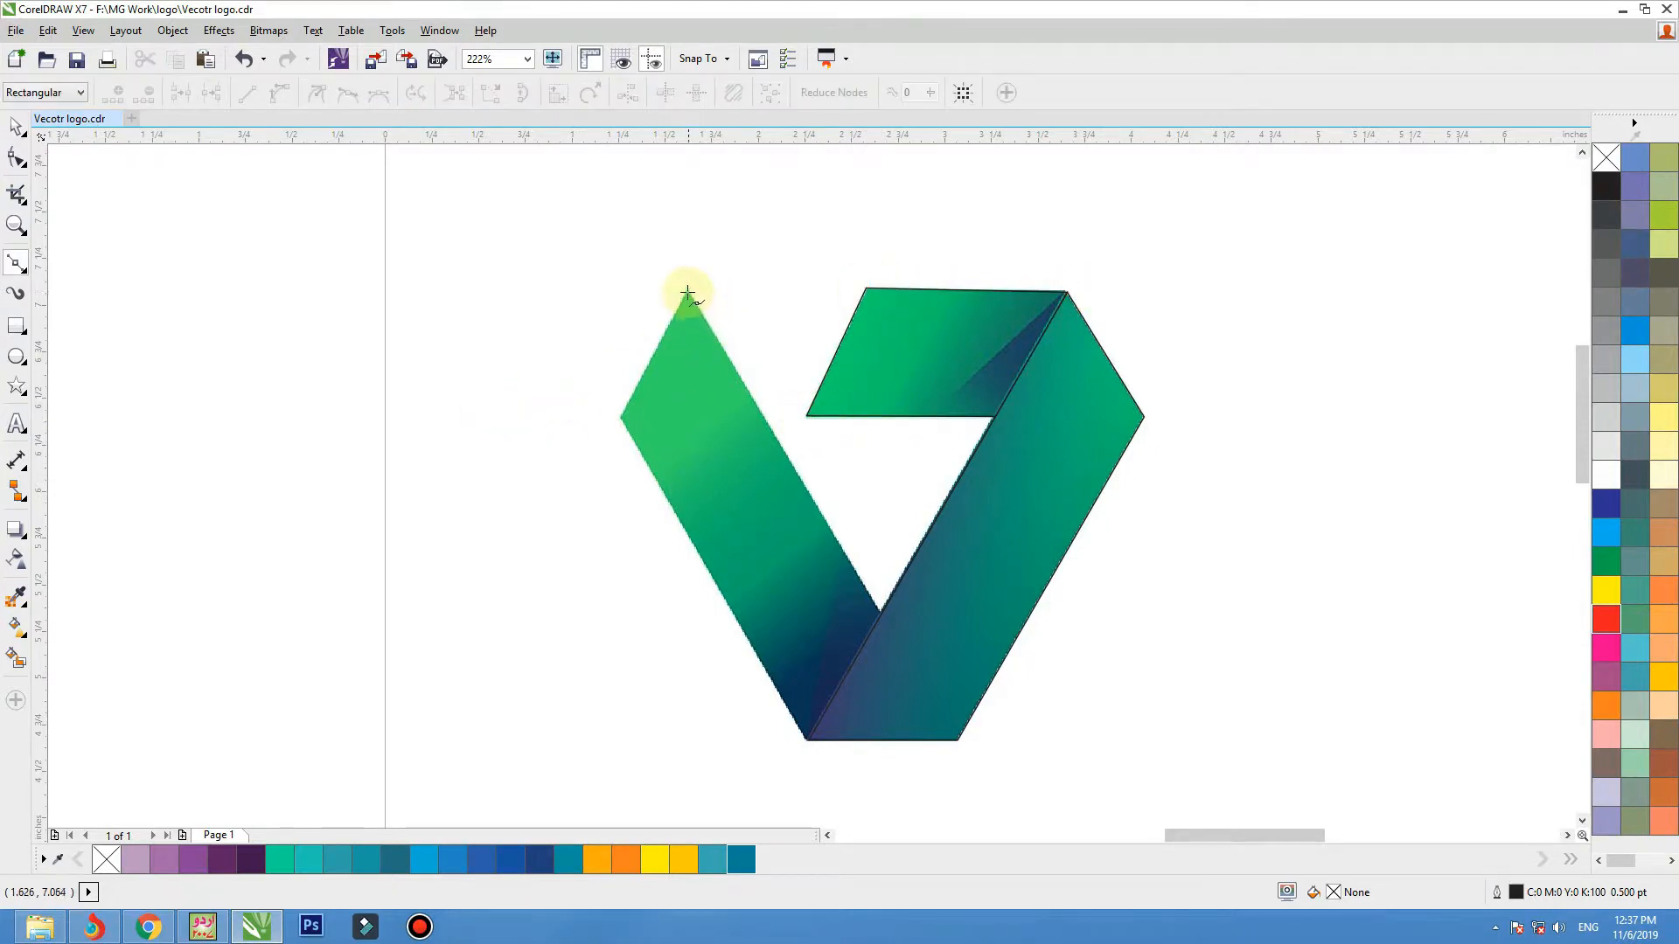
Trace the logo's left band as a closed four-sided outline from its top tip around the remaining corners.
left_click(881, 612)
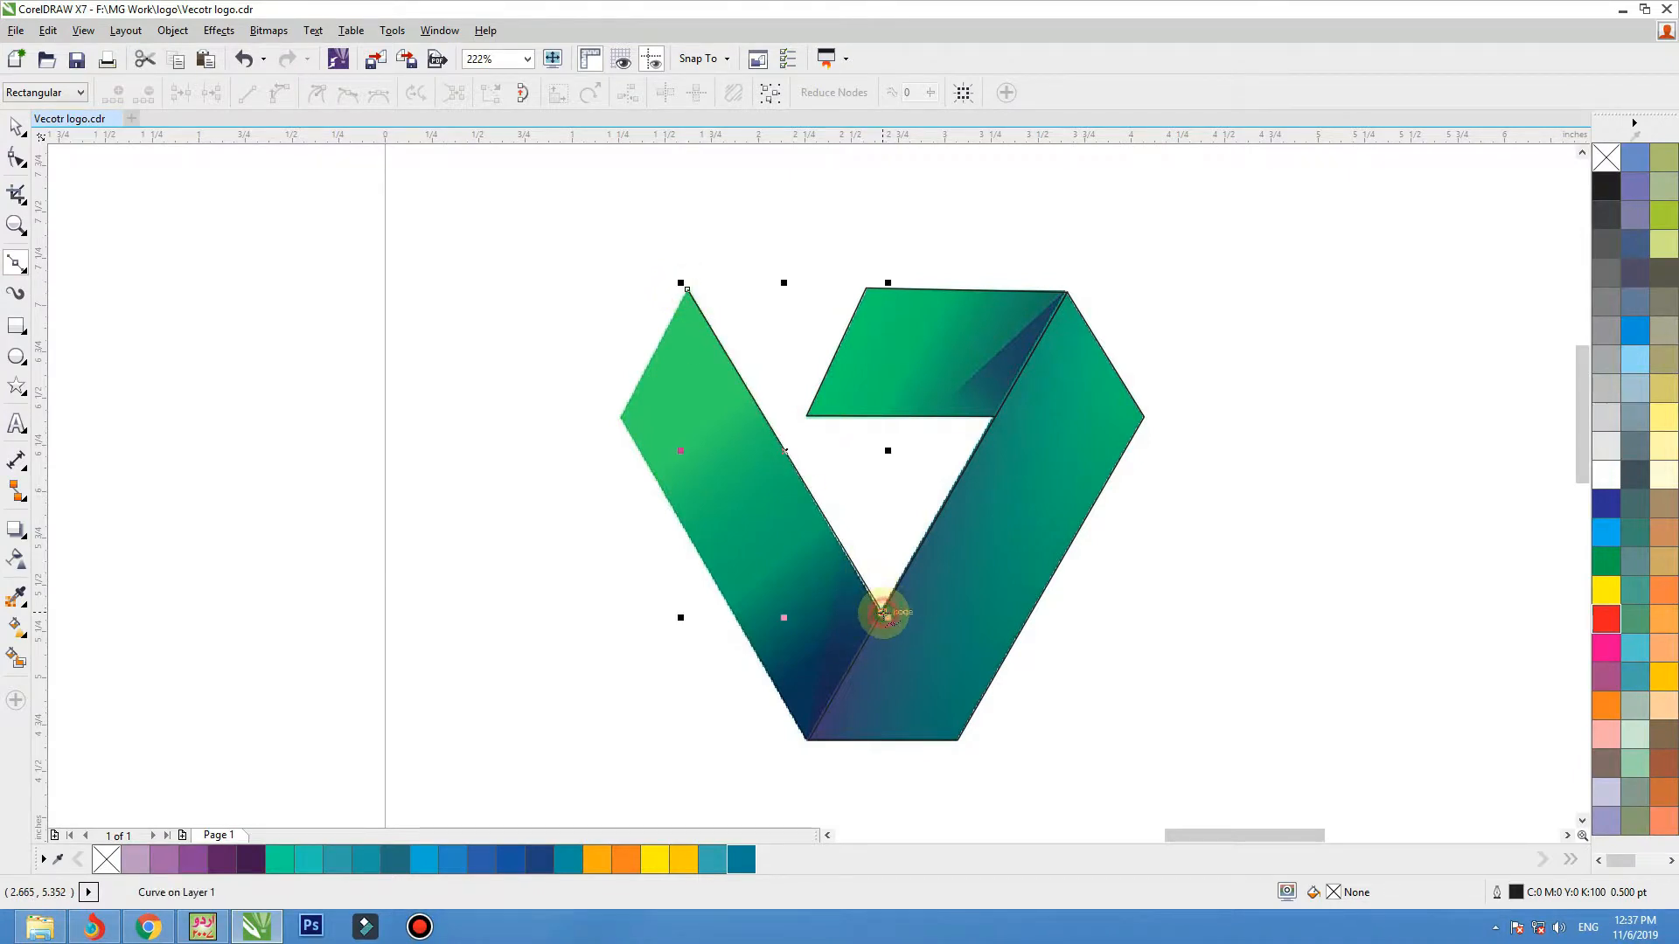
left_click(808, 740)
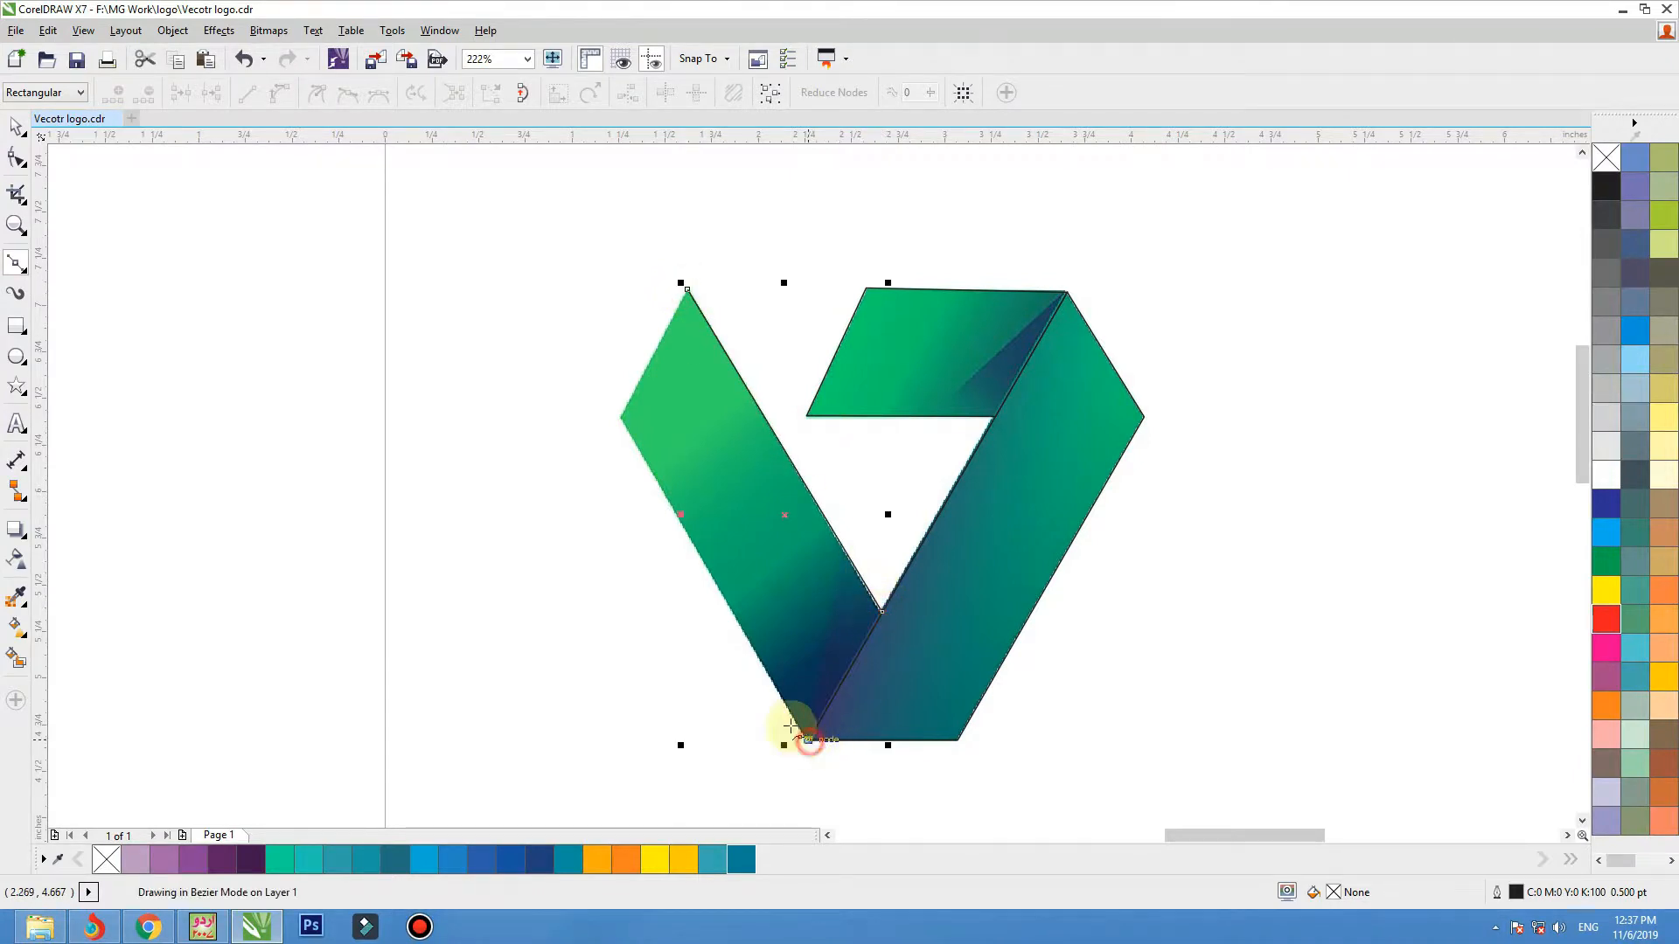
left_click(620, 418)
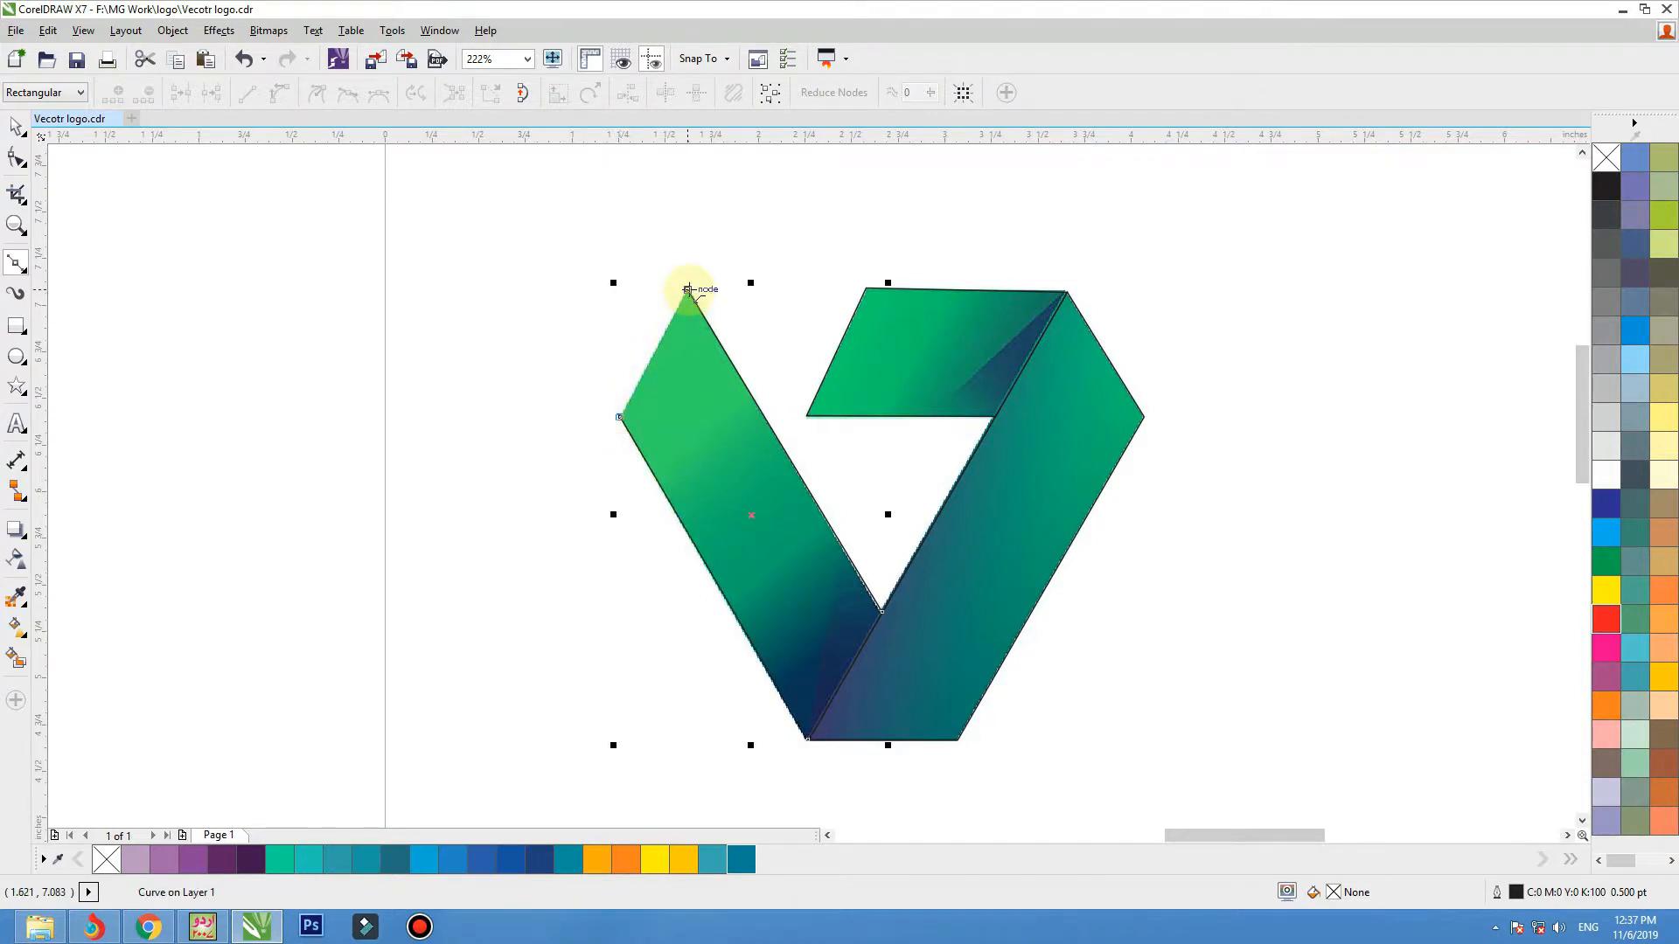
left_click(689, 289)
key("space")
left_click(543, 355)
Move the logo bitmap and its traced outlines to the right together, and pull the bitmap back left, clear of the outlines.
scroll(550, 455, "down", 2)
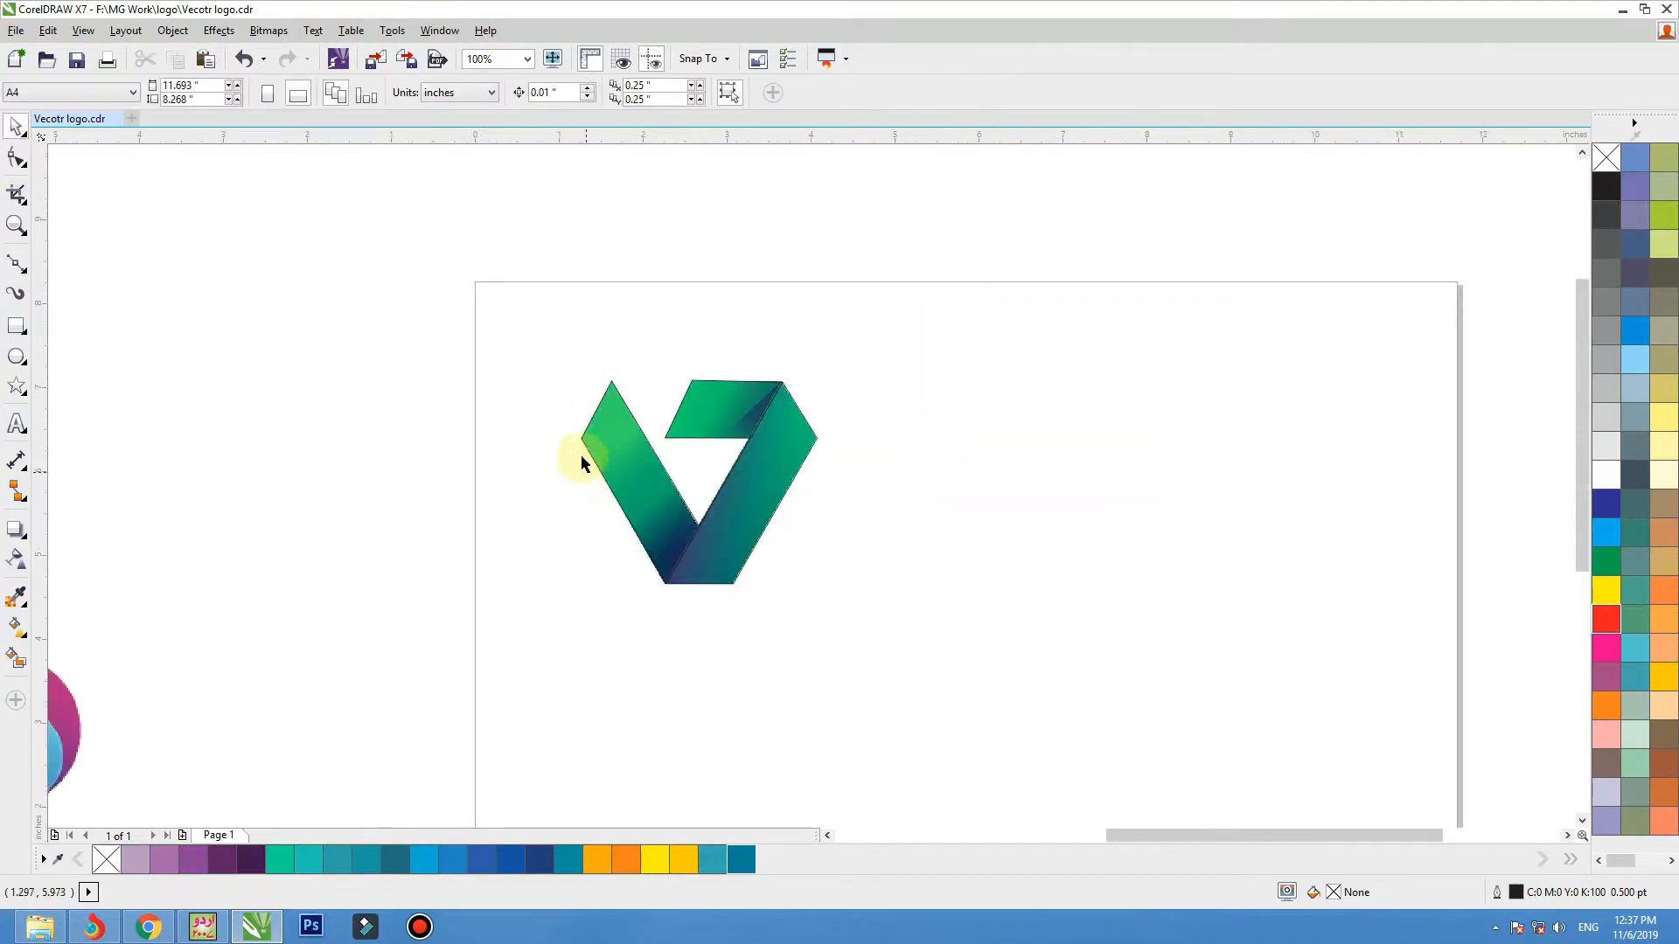
left_click_drag(796, 549, 888, 648)
left_click_drag(736, 477, 1009, 477)
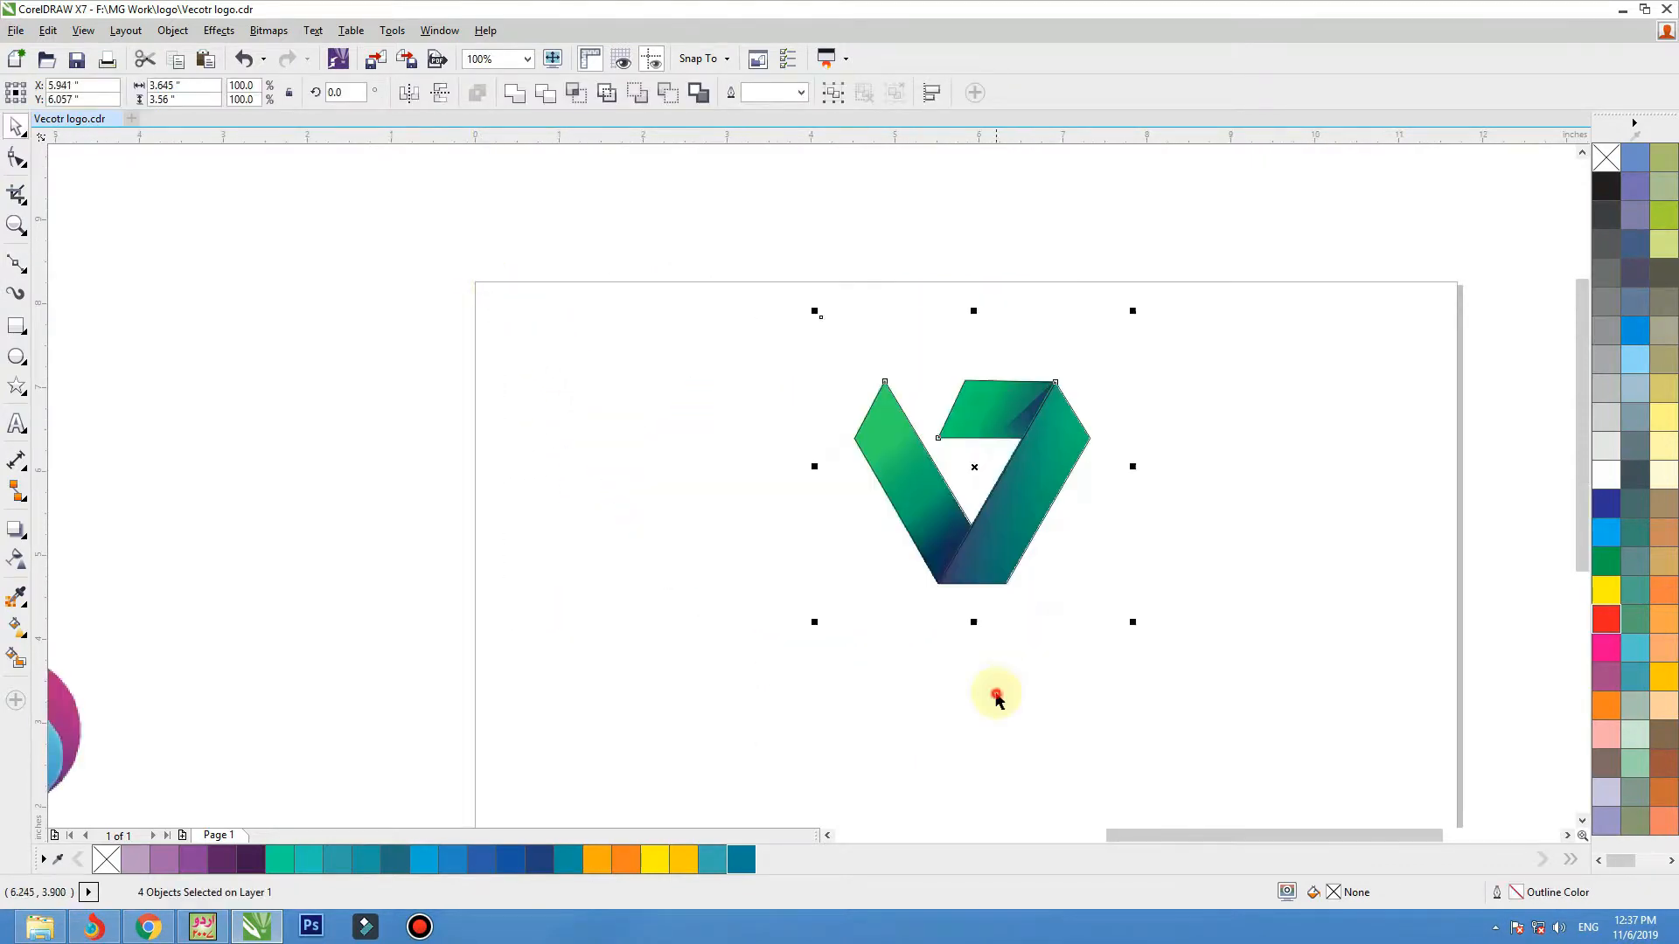
left_click(995, 692)
left_click_drag(1095, 573, 651, 573)
left_click(1015, 637)
left_click_drag(1113, 329, 385, 639)
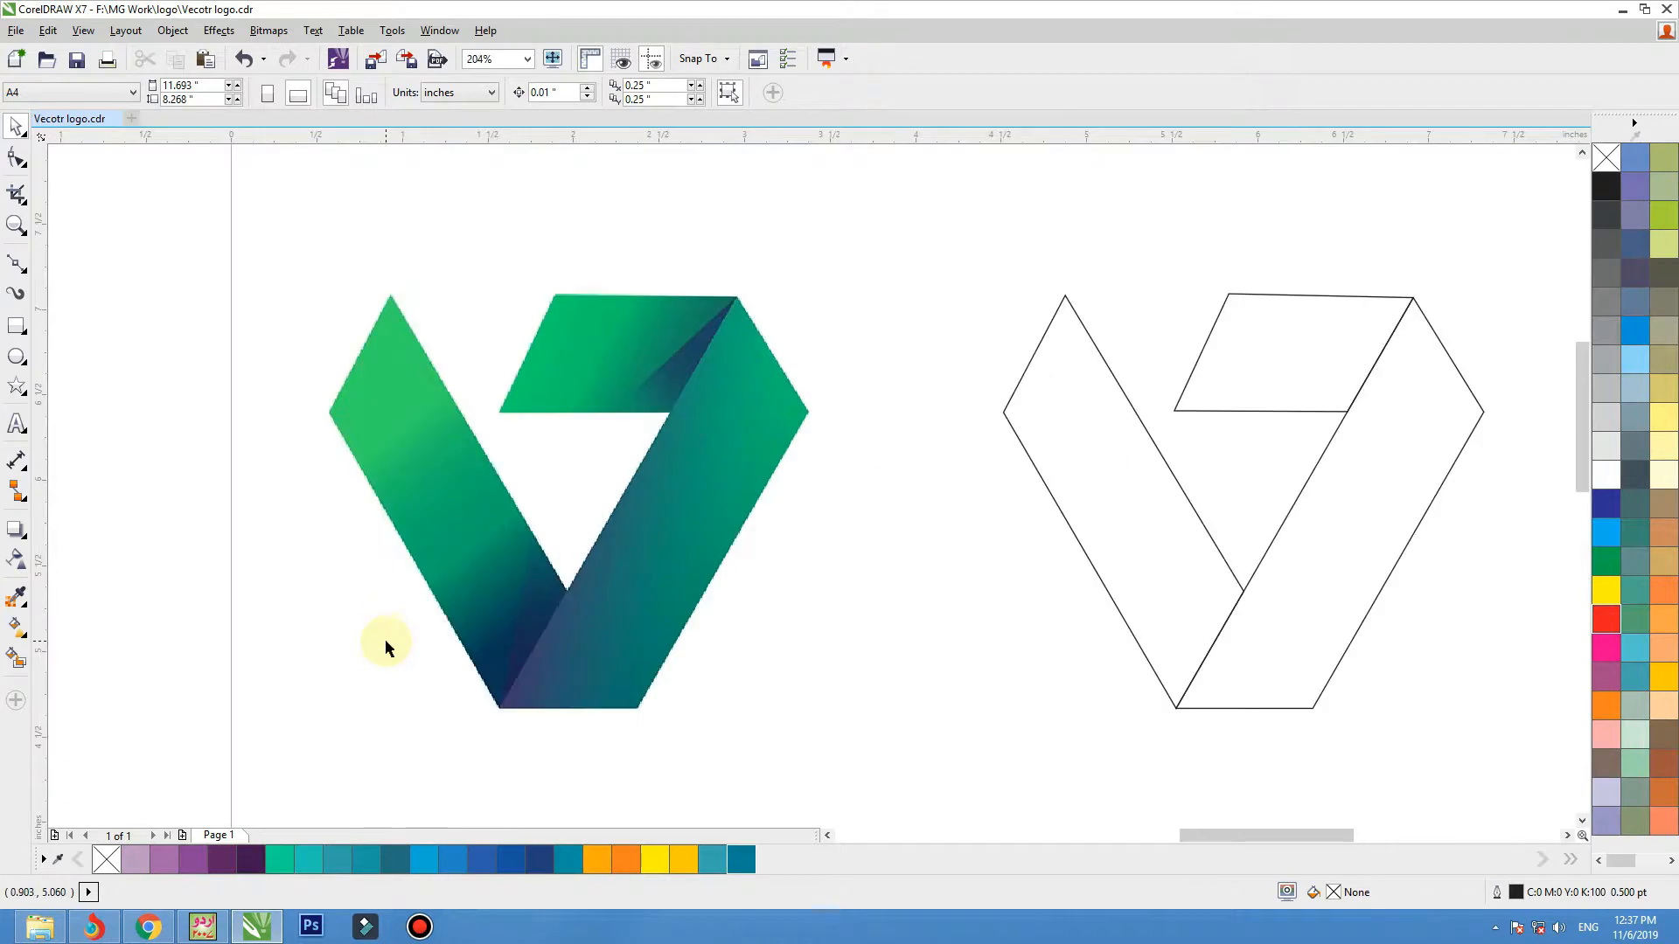
Fill the right and left band outlines with the dark and light greens sampled from the matching bands of the bitmap logo.
left_click(26, 616)
left_click(67, 597)
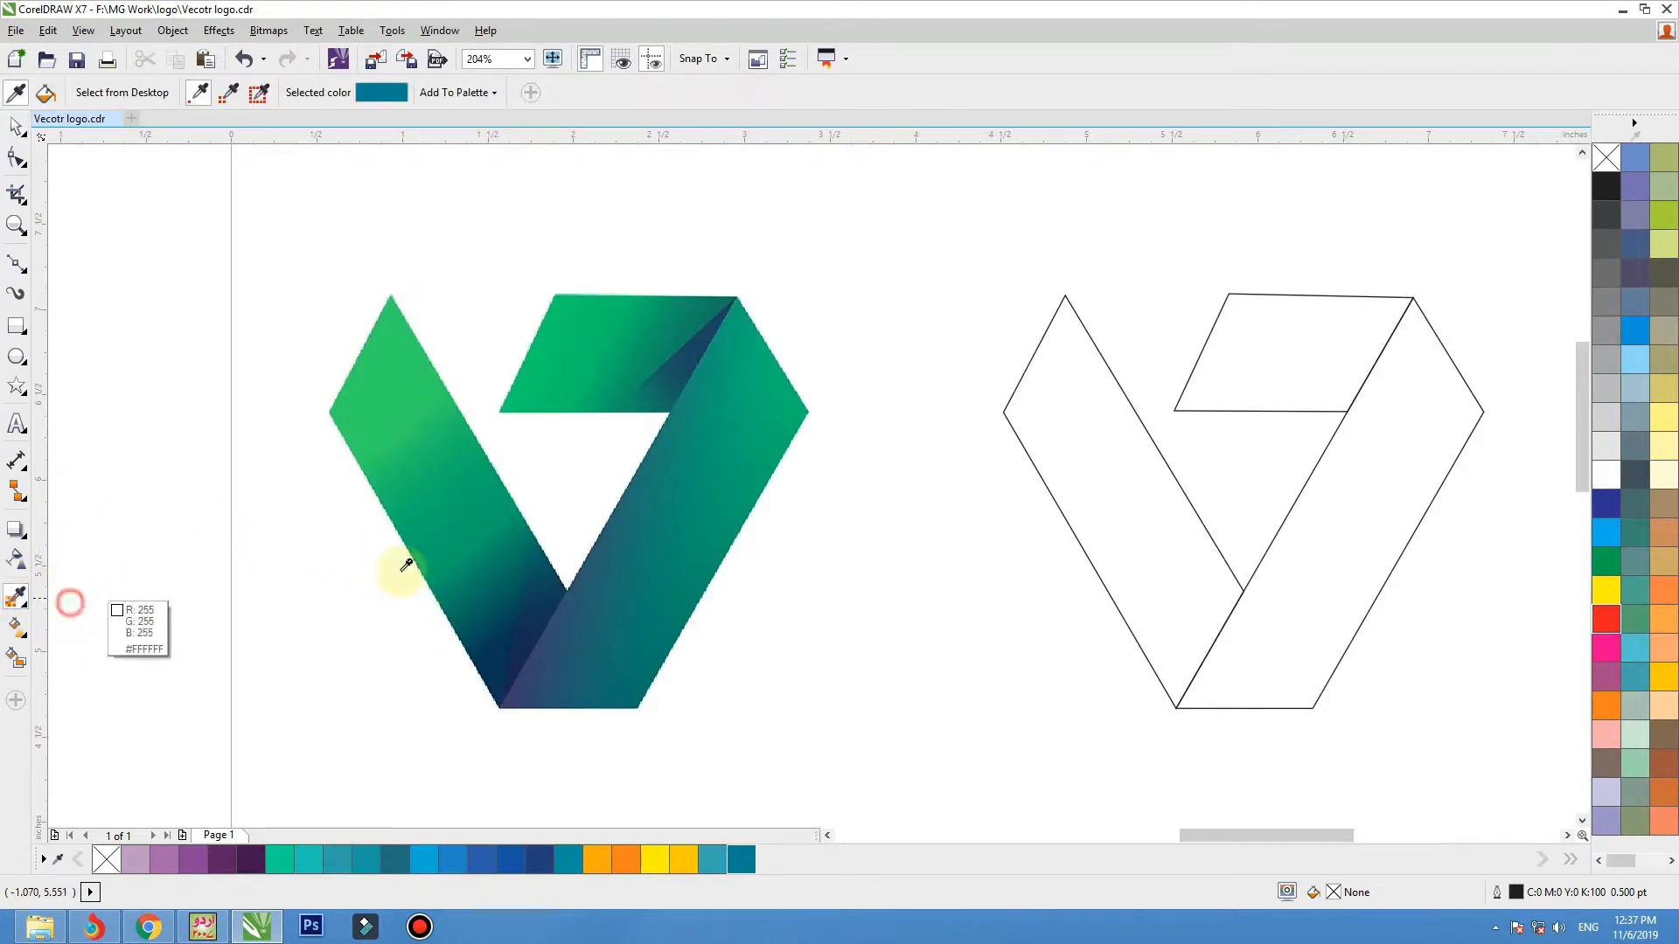
left_click(747, 503)
left_click(1329, 511)
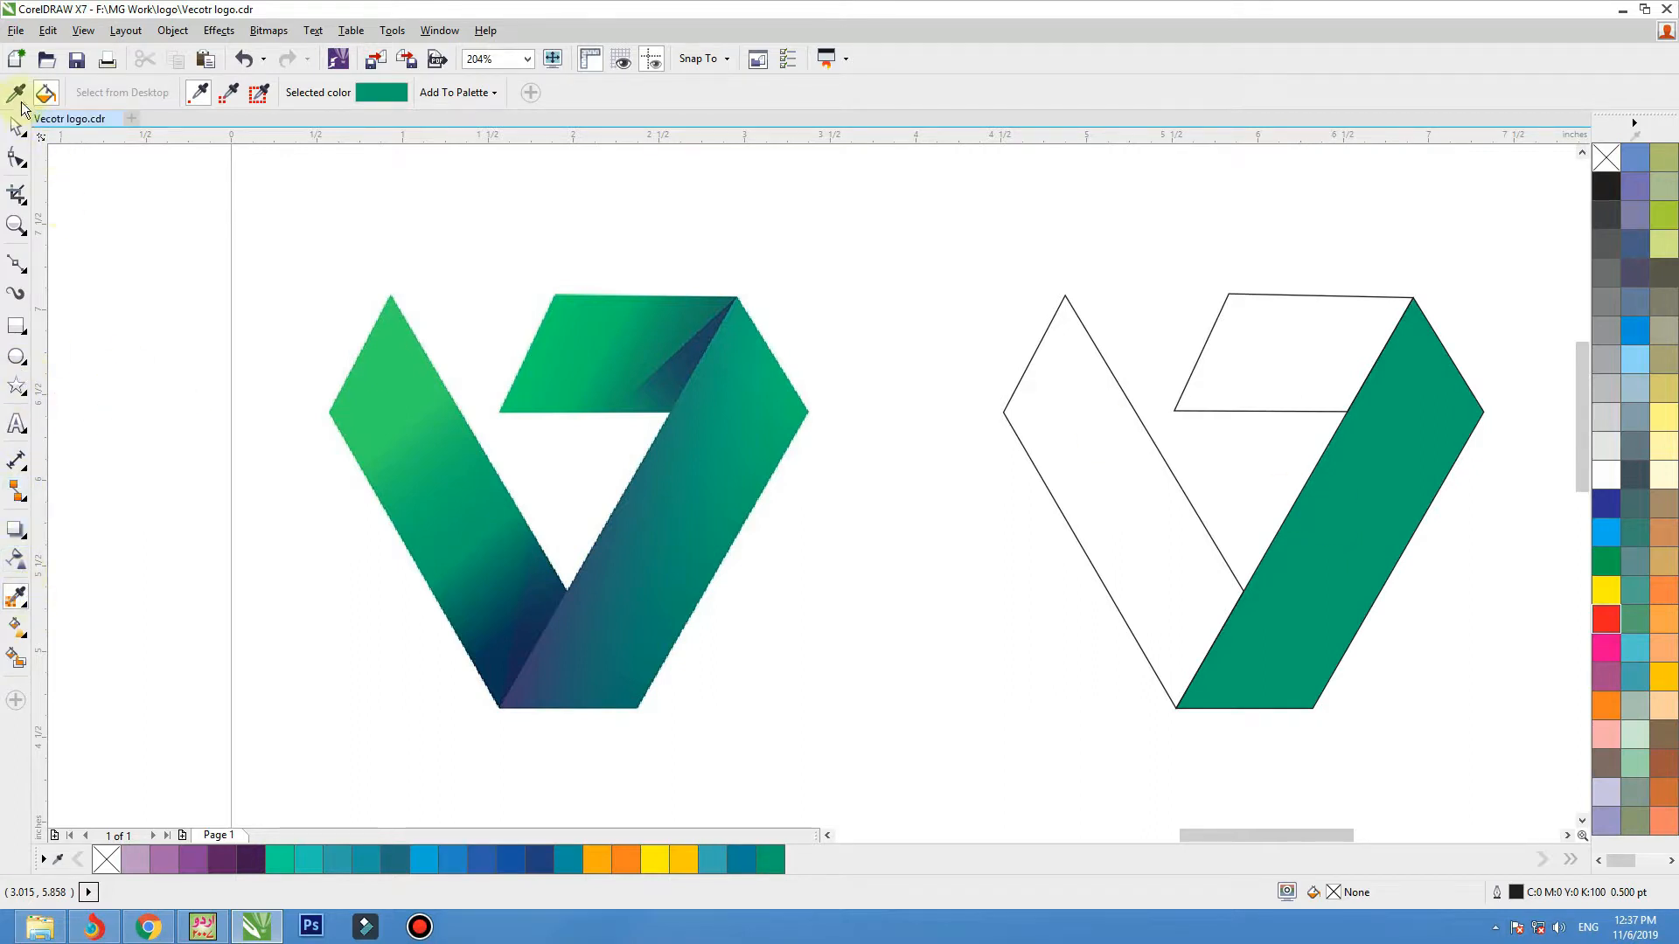
left_click(514, 355)
left_click(1087, 375)
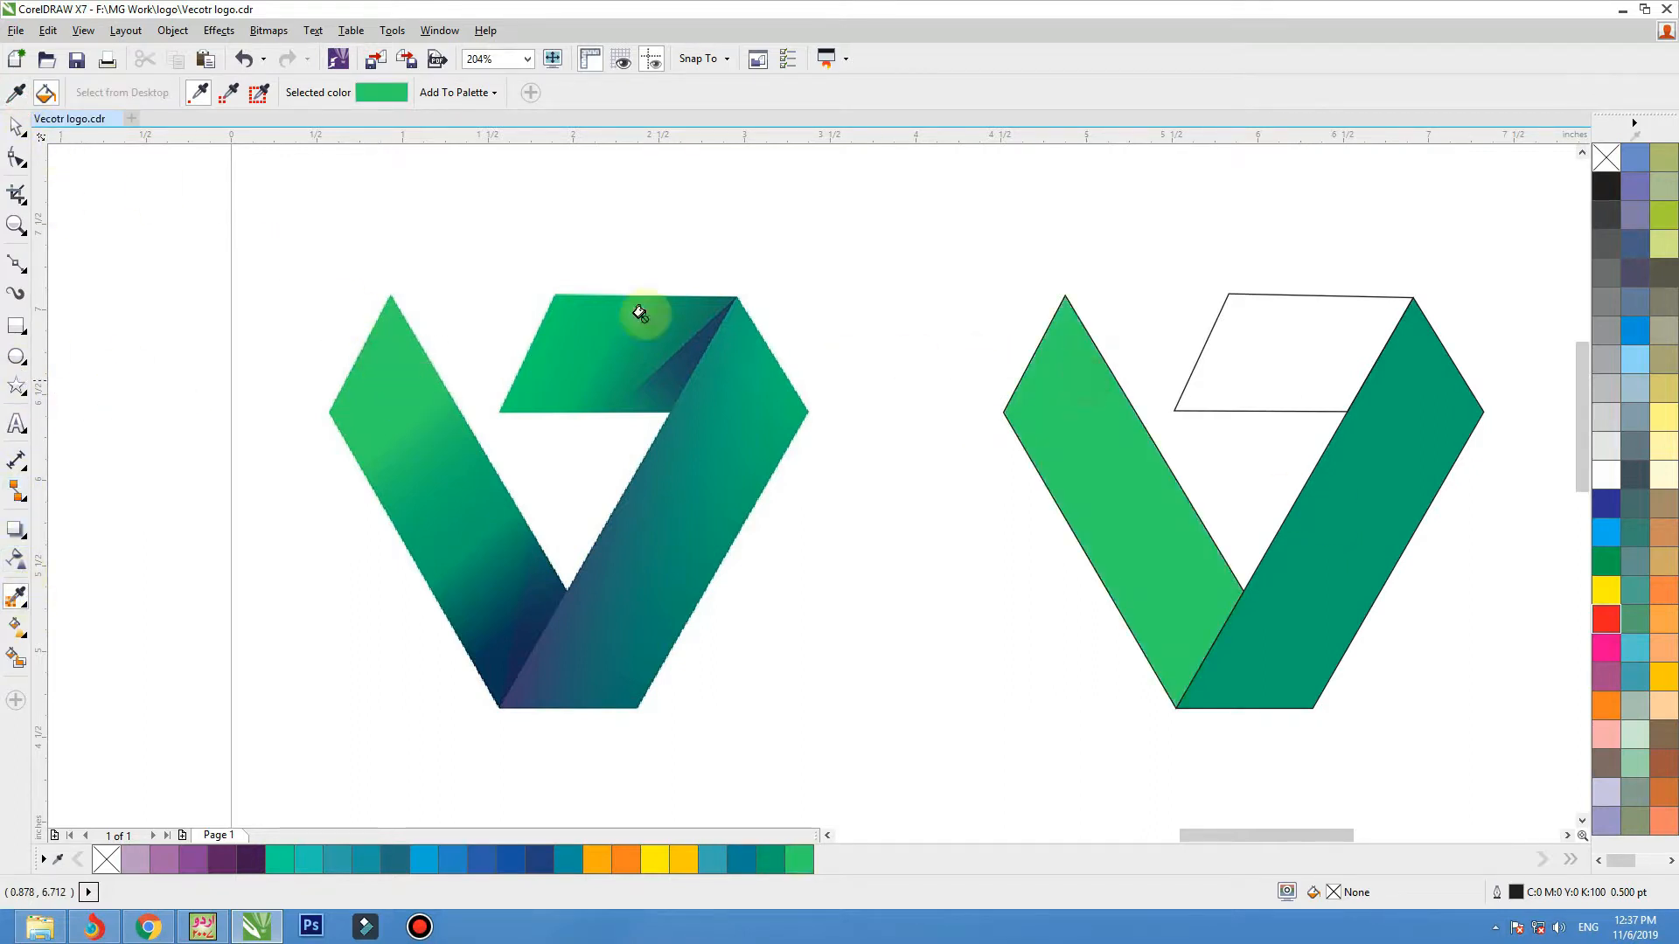
Apply the green sampled from the bitmap's top band to the fill and outline of the traced top band.
left_click(15, 91)
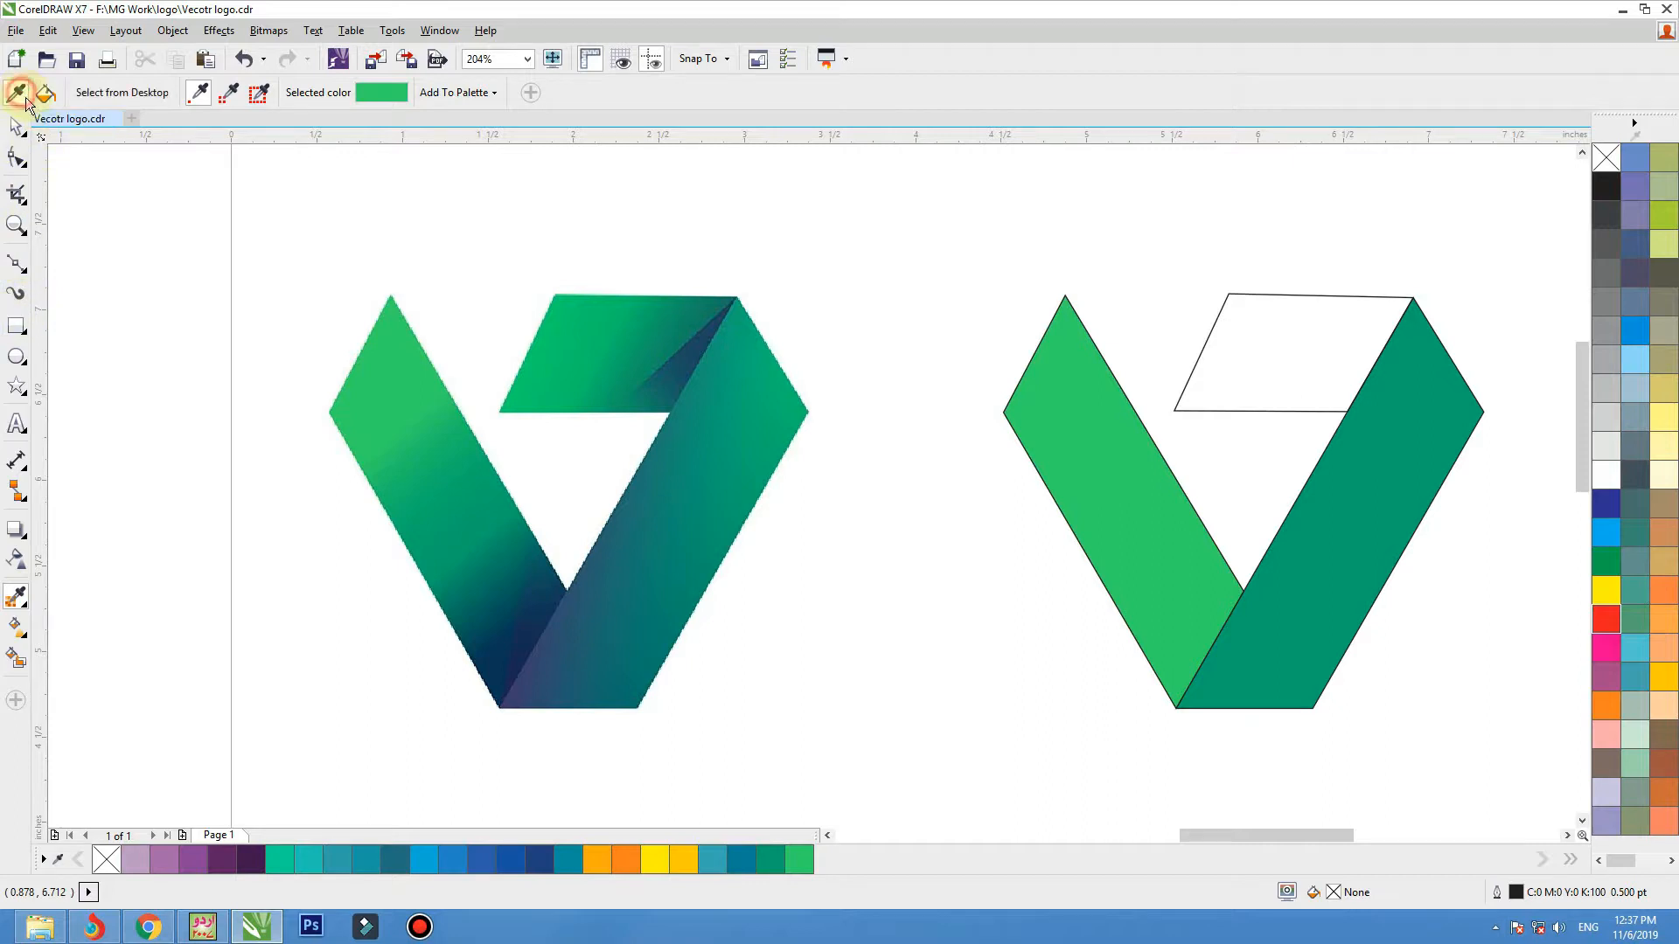
left_click(583, 327)
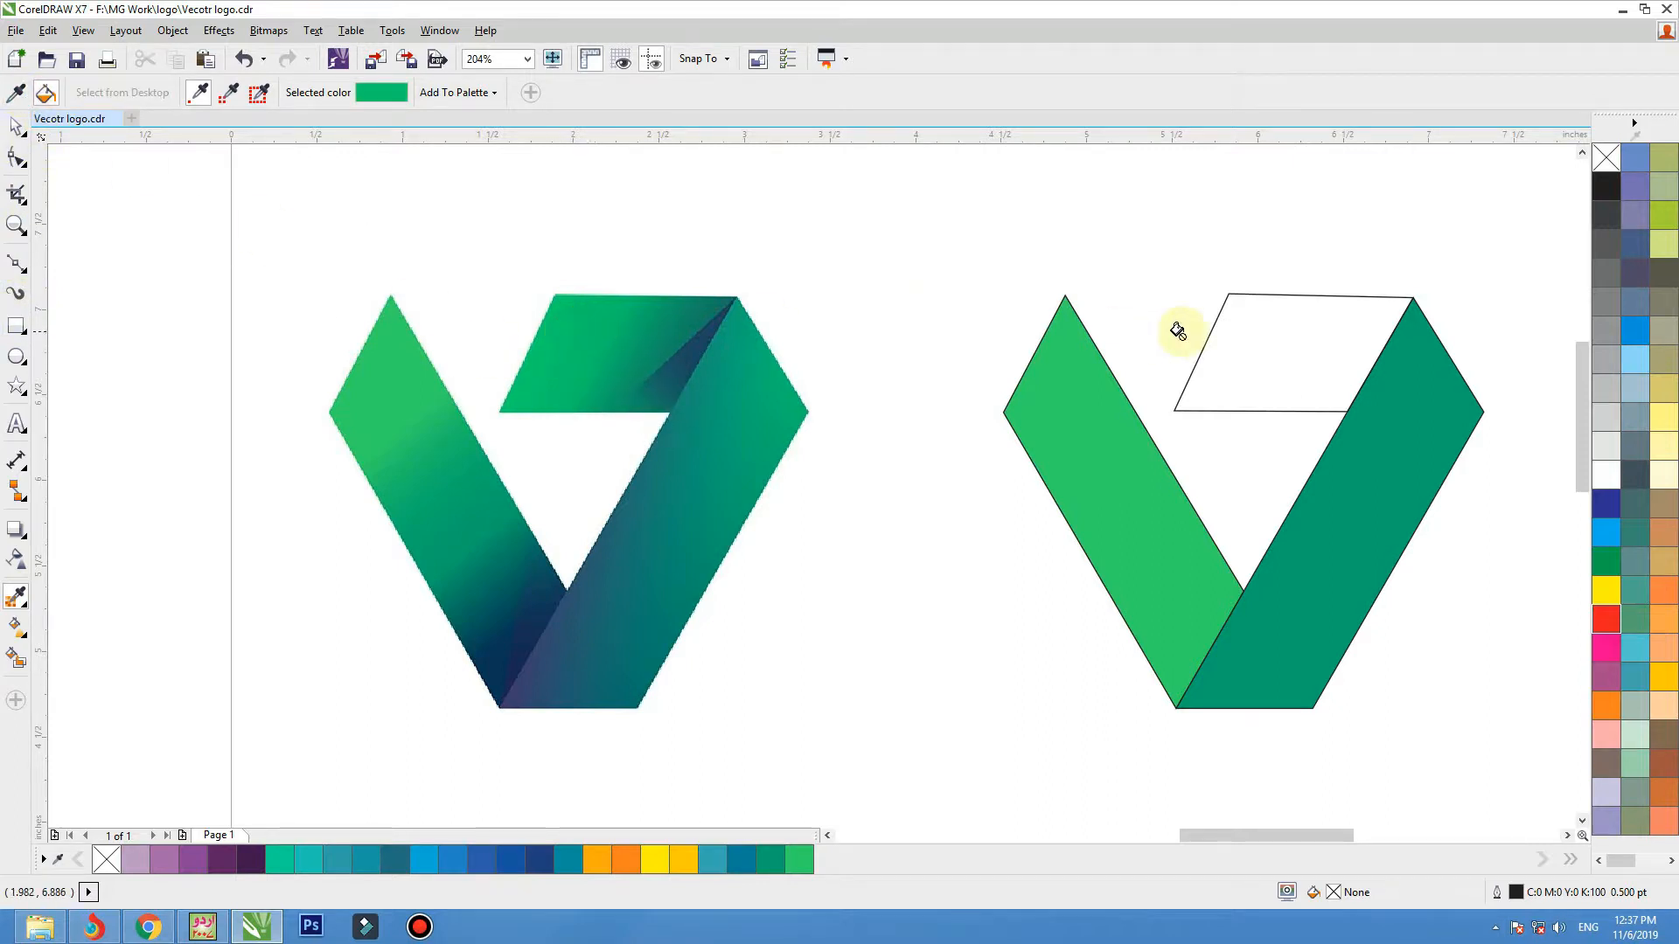
left_click(1204, 334)
left_click(1216, 338)
key("space")
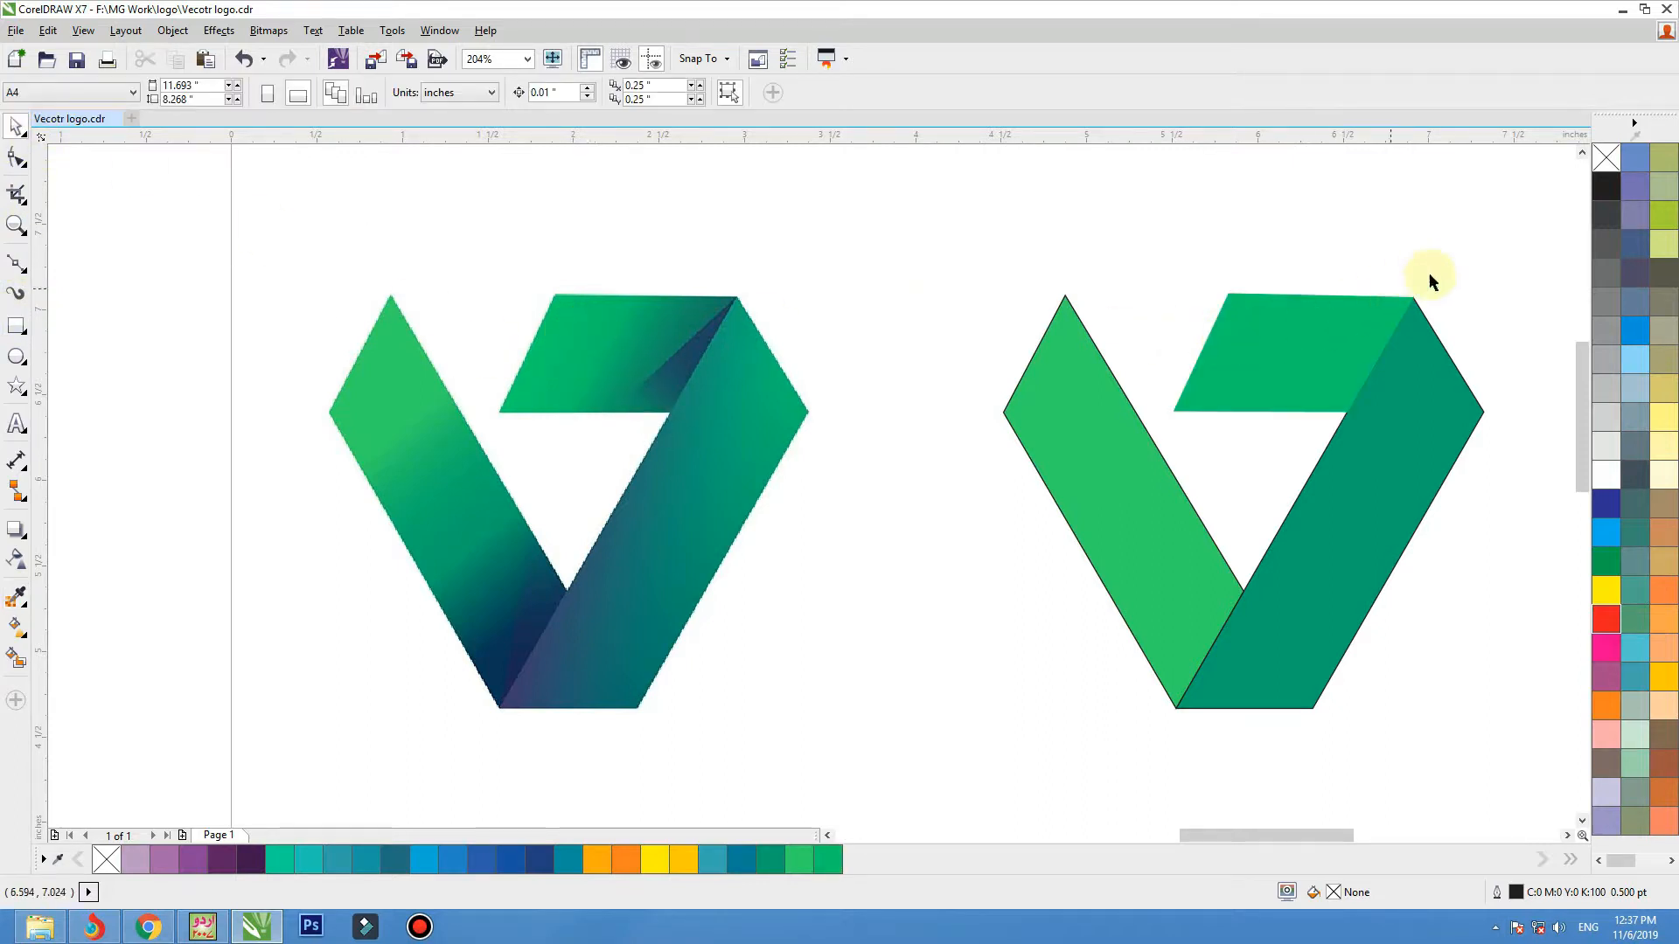
Remove the outlines from the three filled band shapes and leave everything deselected.
left_click_drag(1307, 501, 948, 813)
right_click(1607, 159)
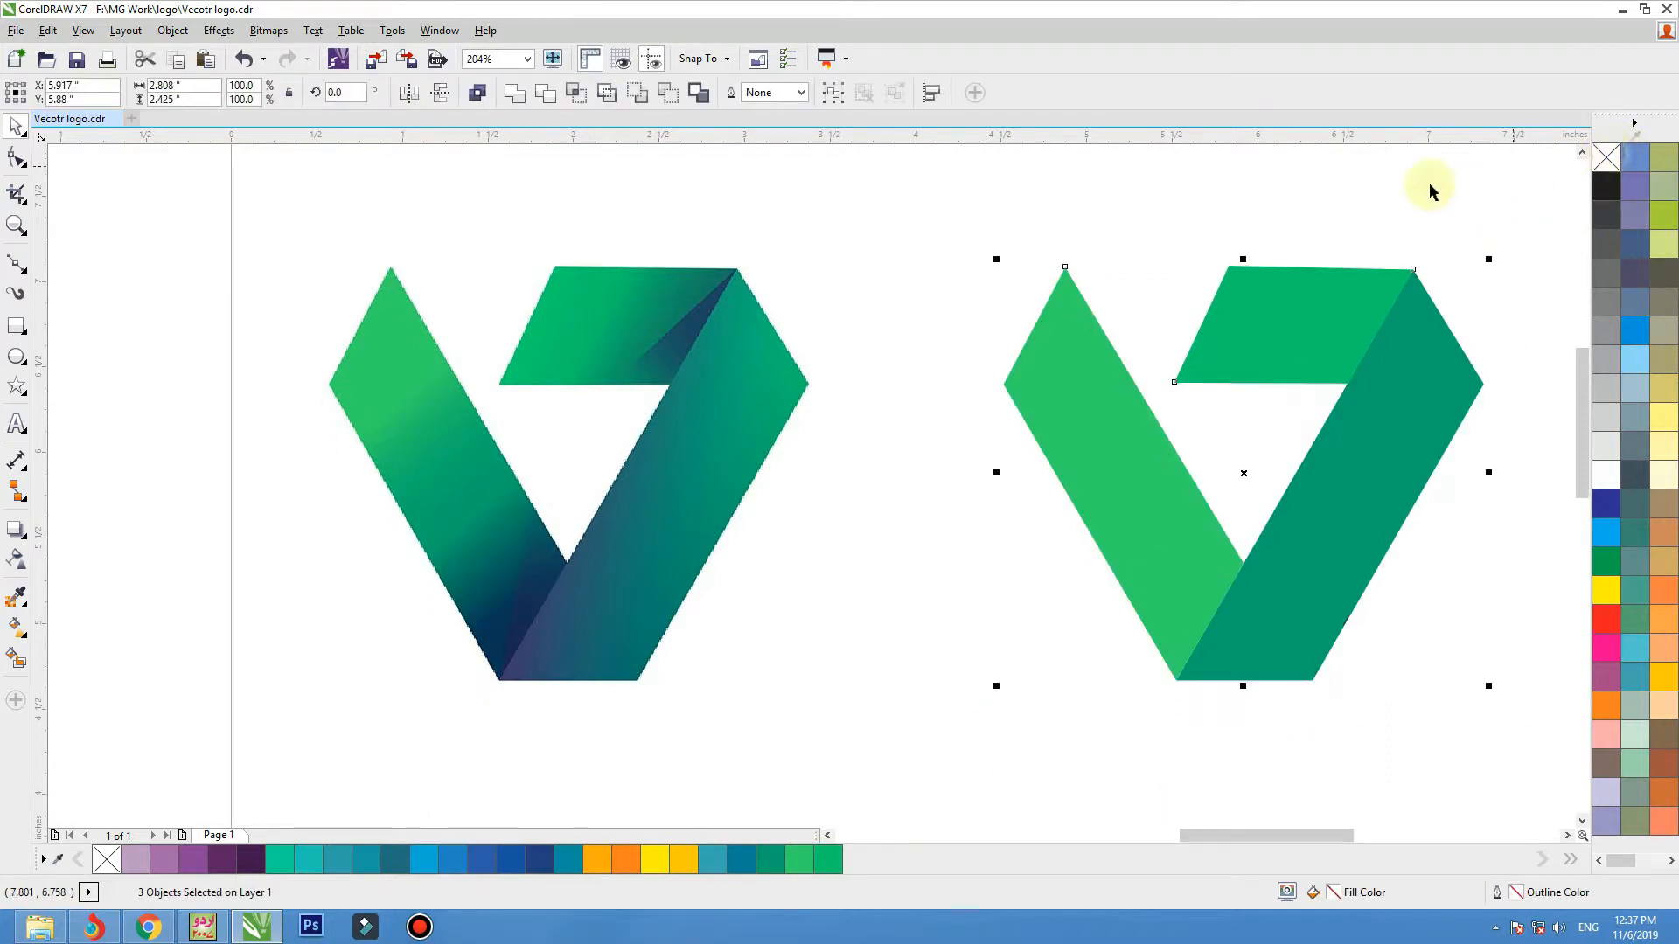
left_click(877, 476)
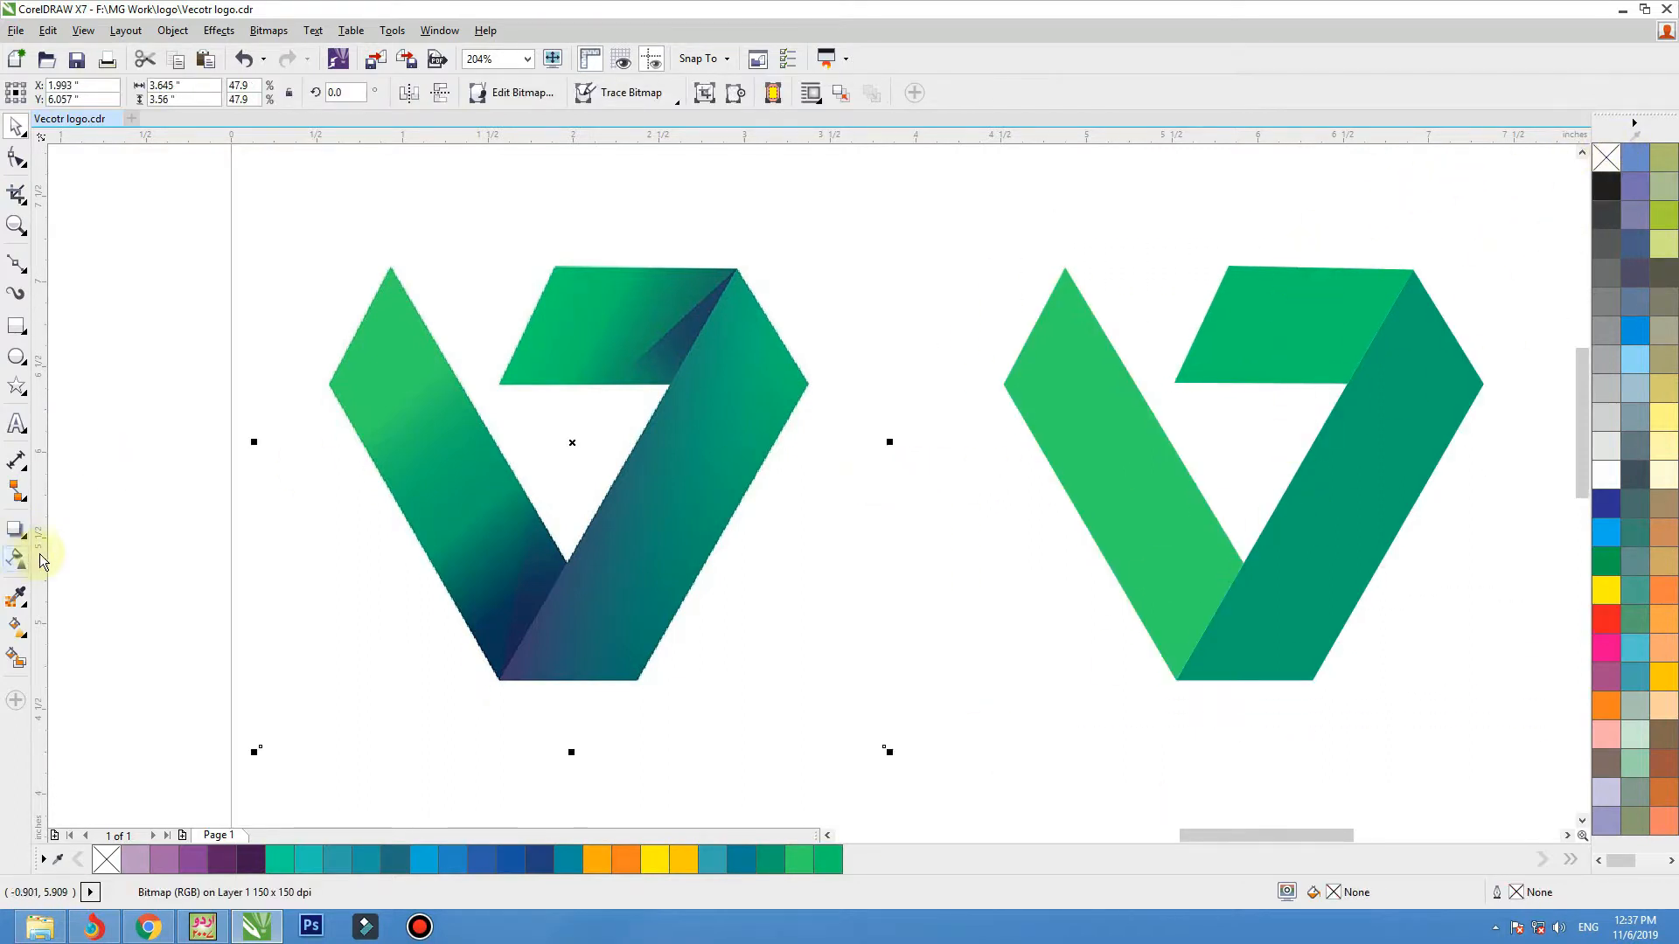
left_click(78, 525)
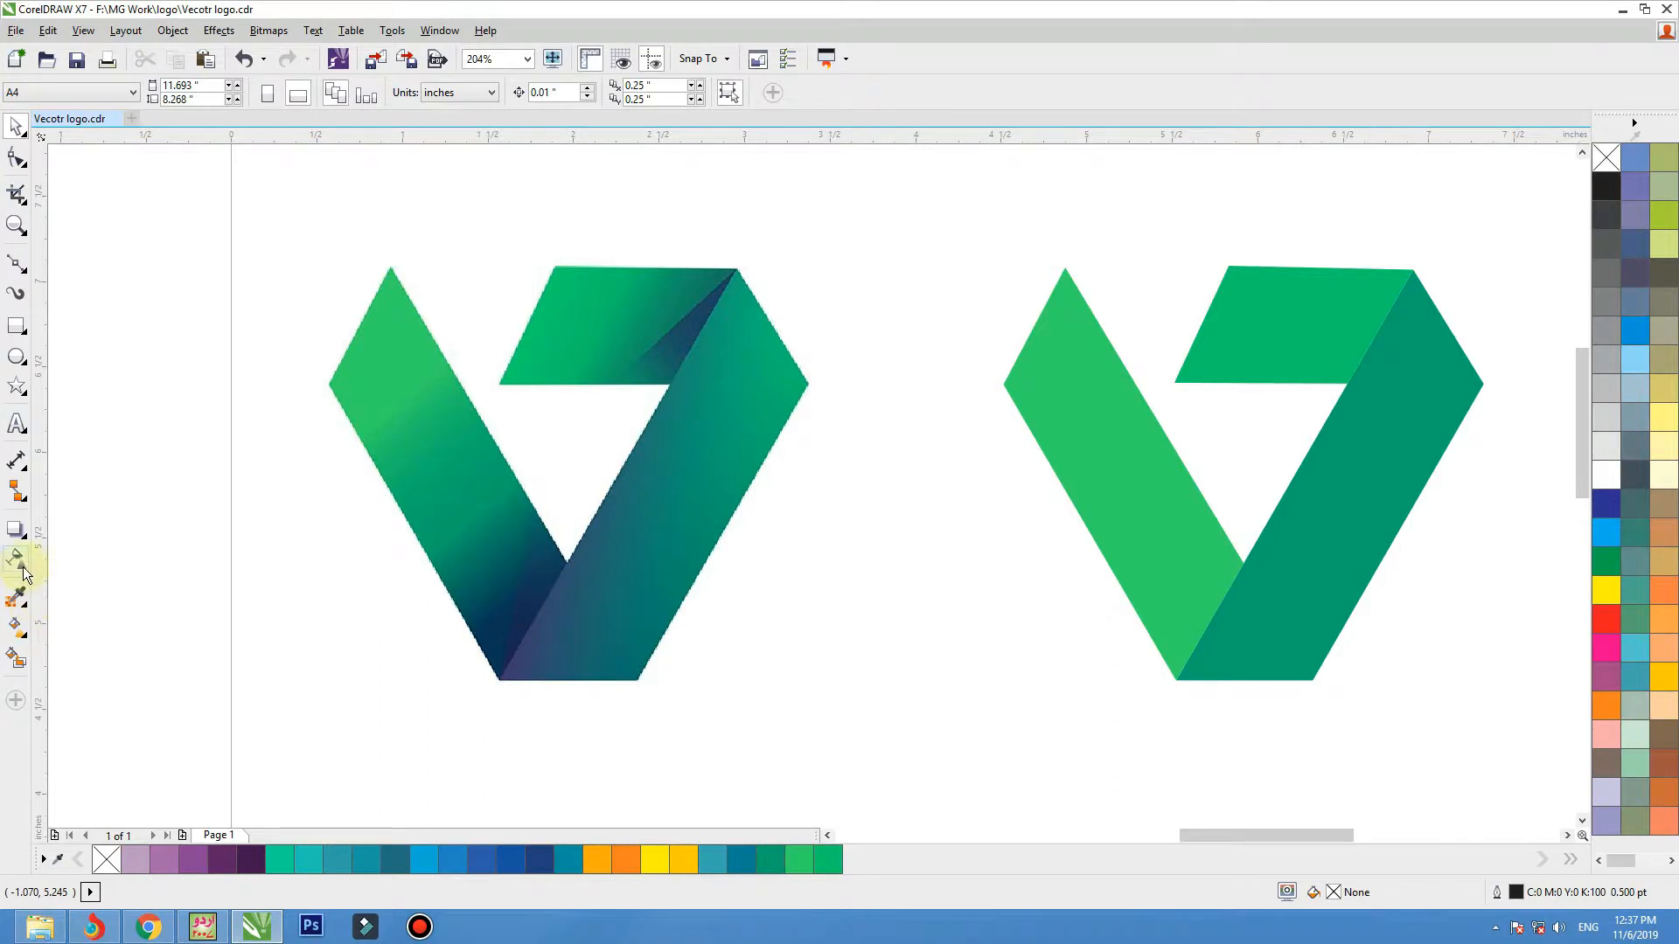
Apply a linear fountain fill from the right band's lower tip to its right corner, ending in green #01BC6F sampled from the bitmap's matching corner.
left_click(28, 635)
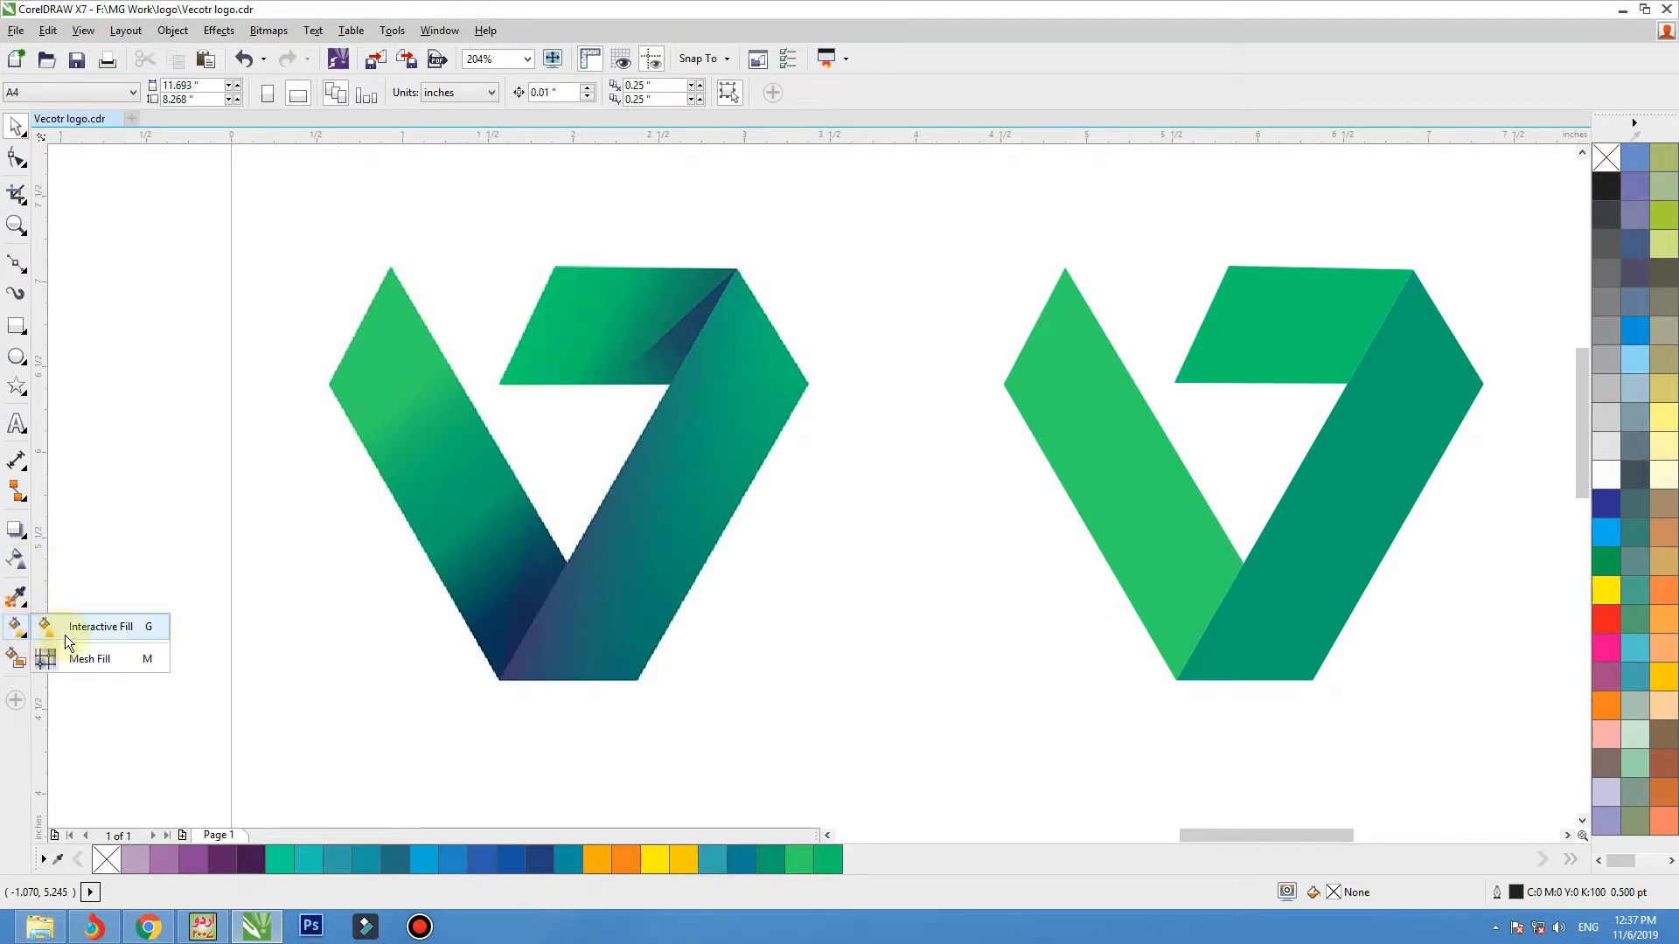
left_click(64, 631)
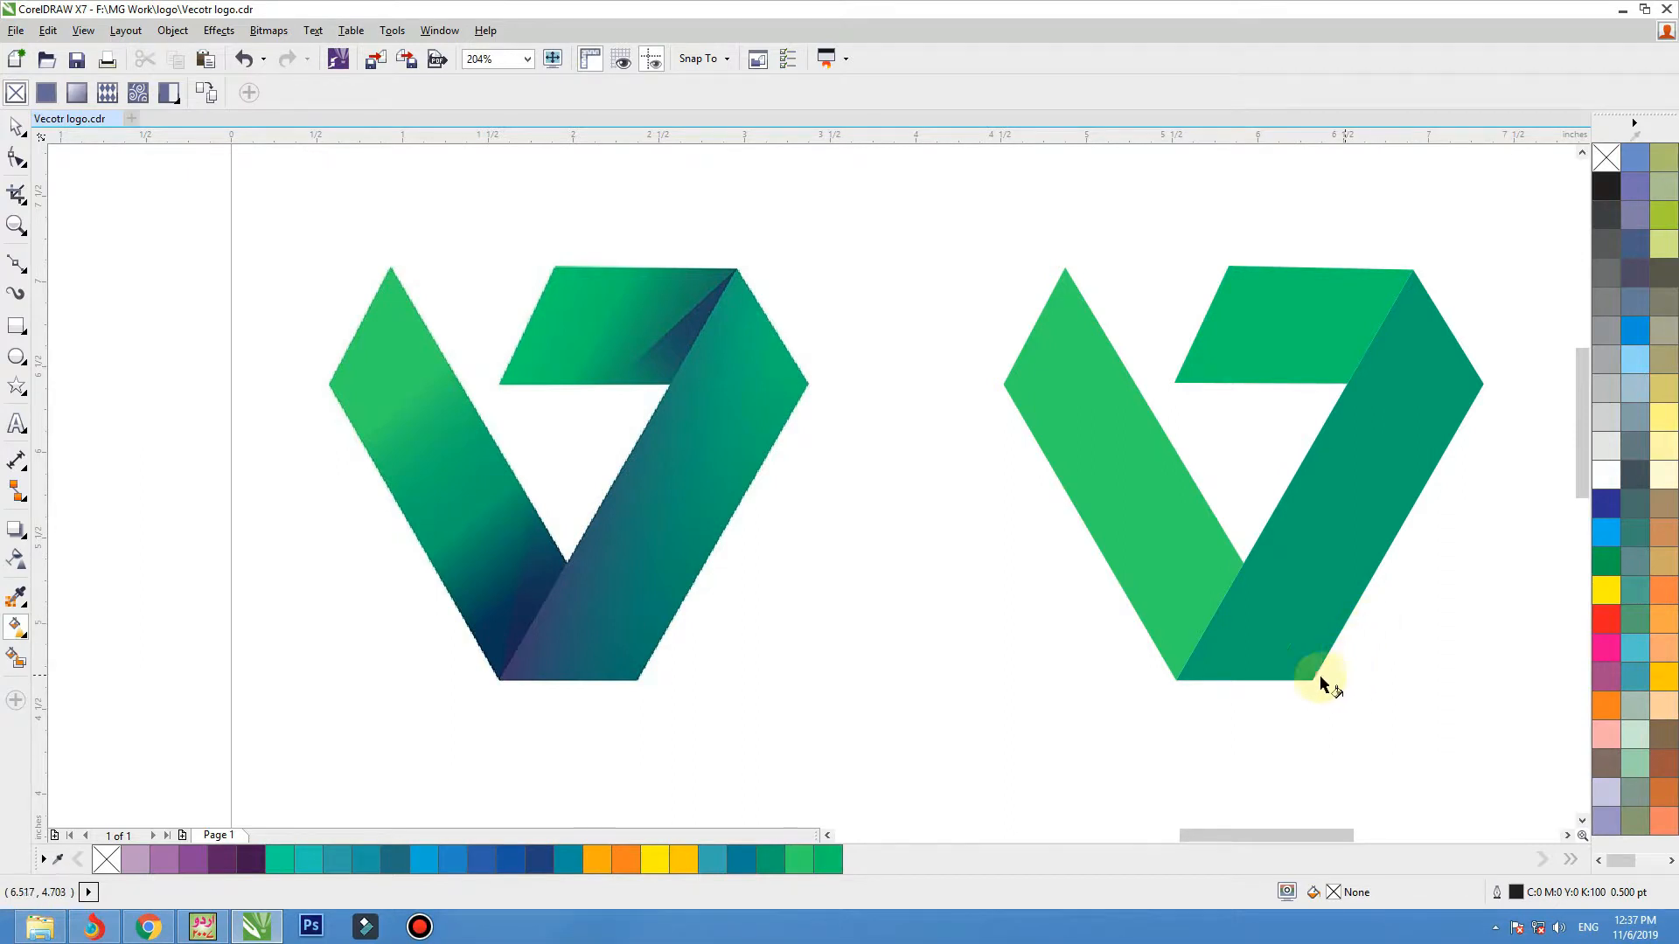
left_click(1177, 685)
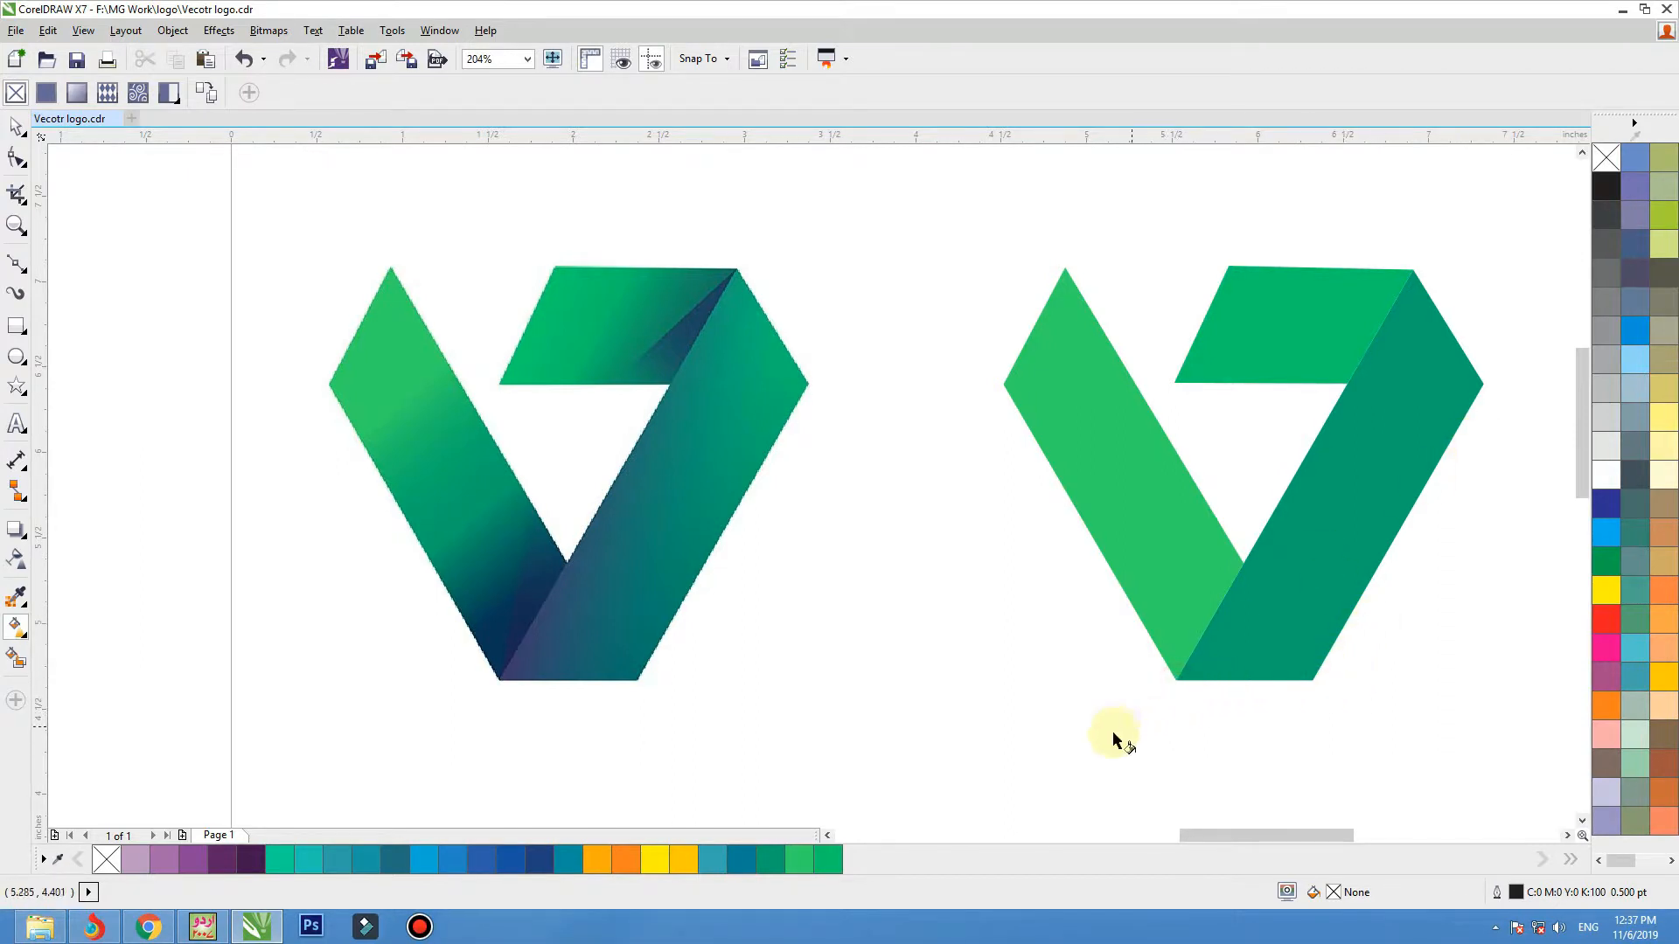
left_click_drag(1174, 679, 1482, 372)
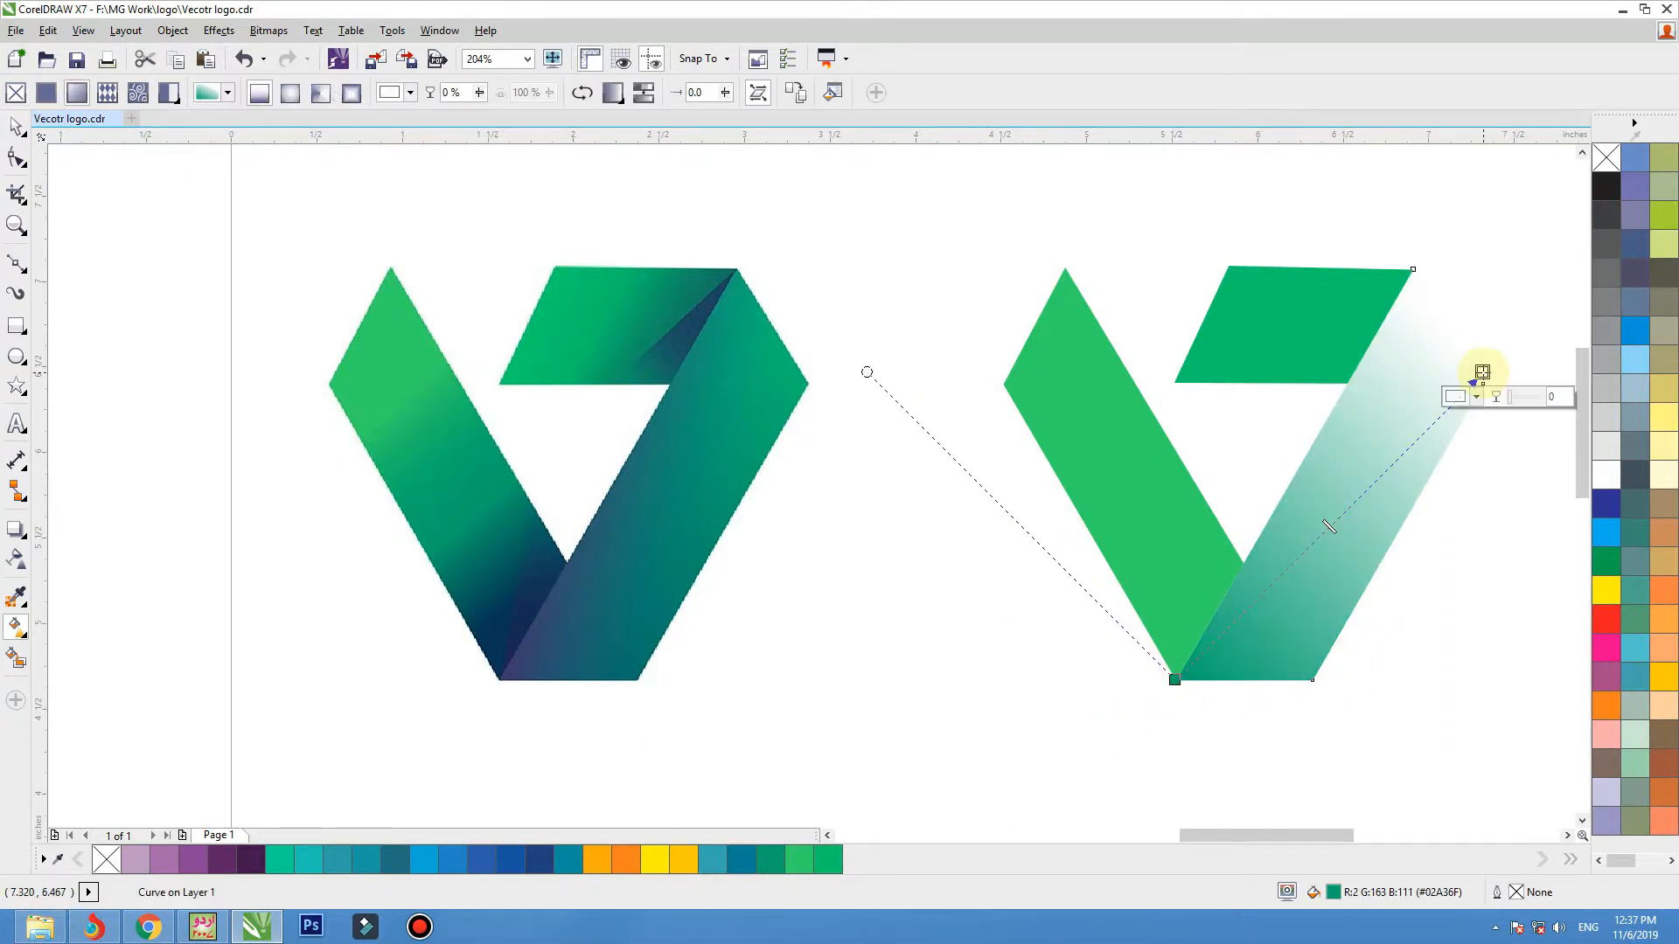
left_click(1476, 398)
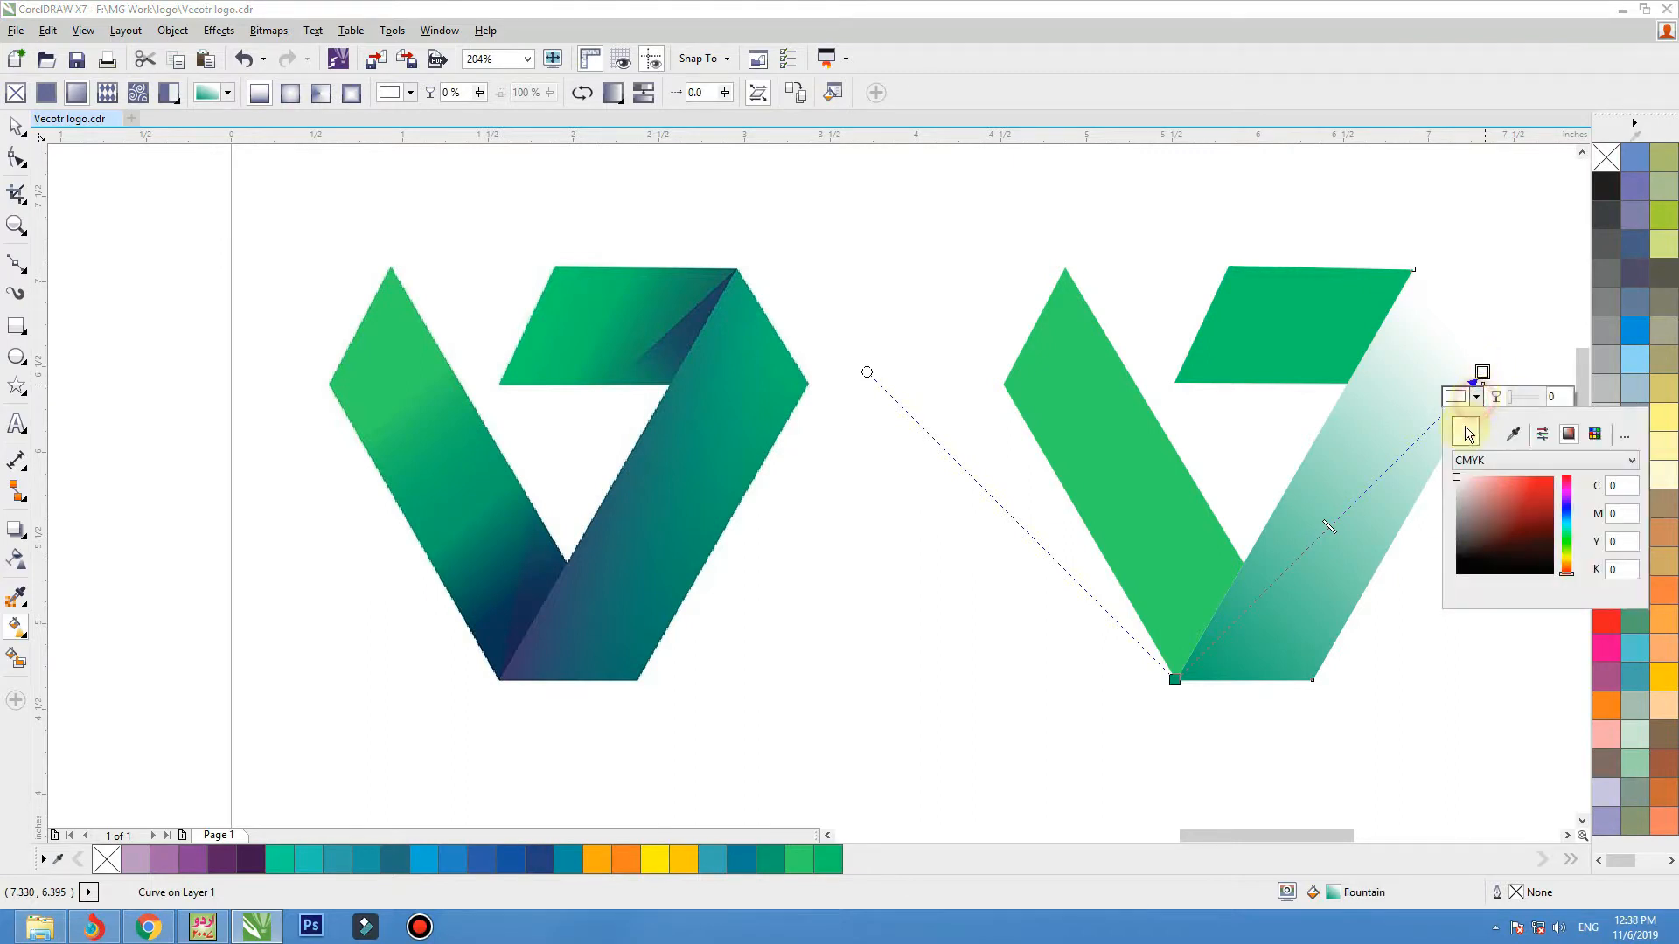
left_click(1513, 435)
left_click(804, 382)
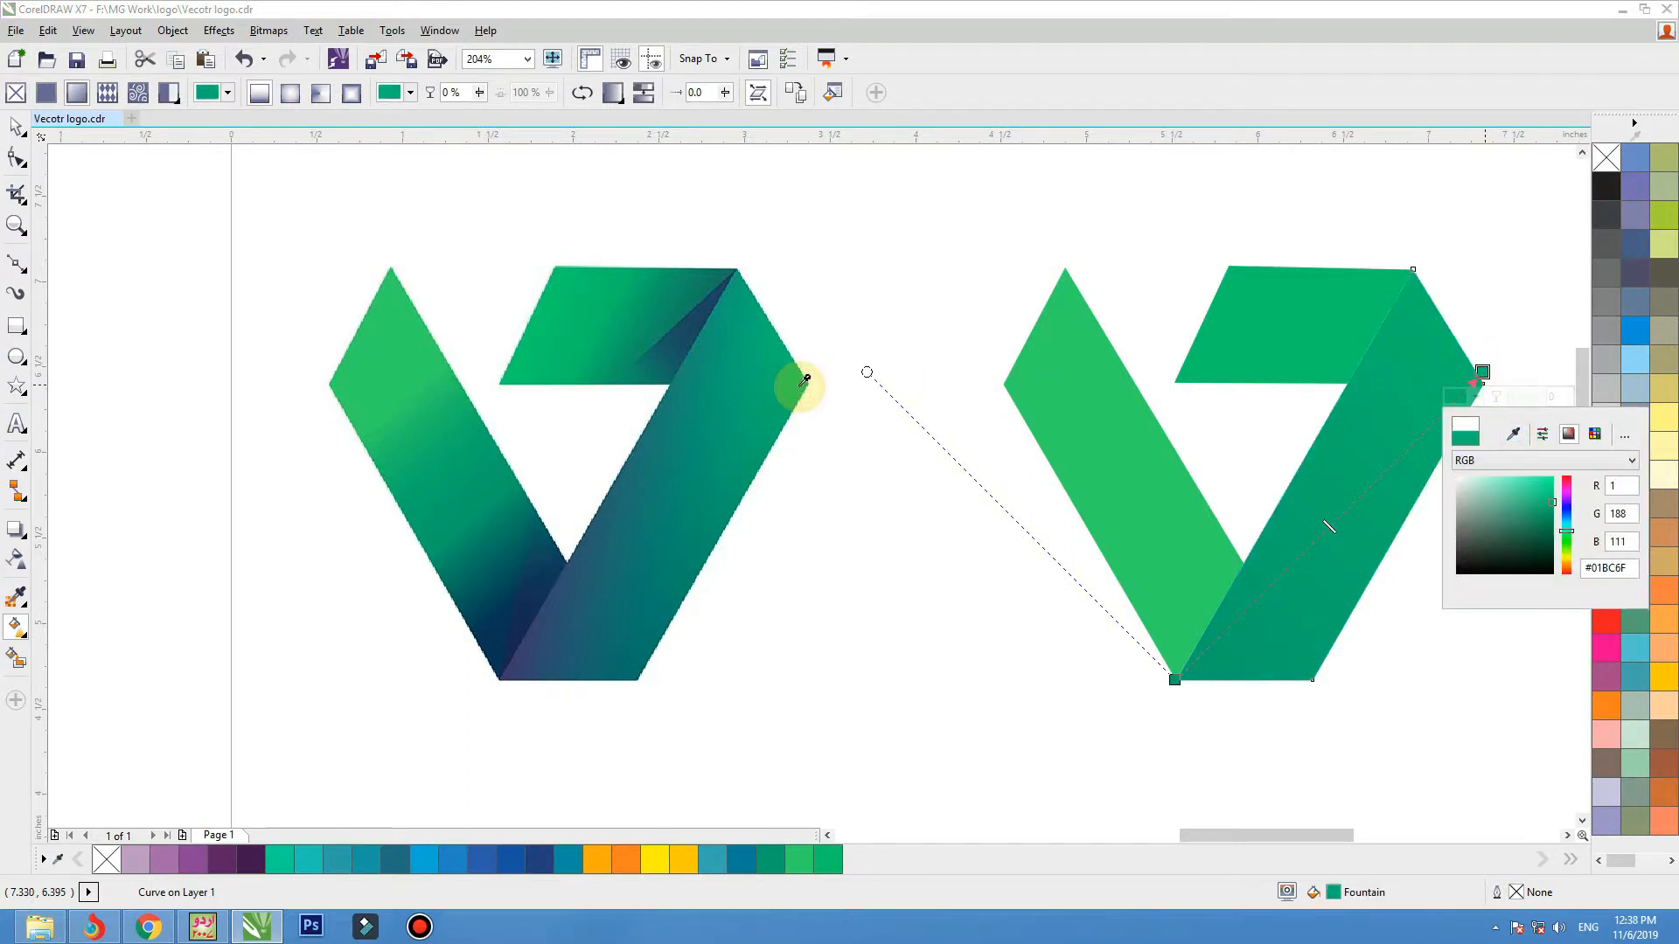
Add an intermediate colour node to the right band's gradient and colour it #05966F, sampled from the middle of the bitmap's right band.
left_click(1175, 680)
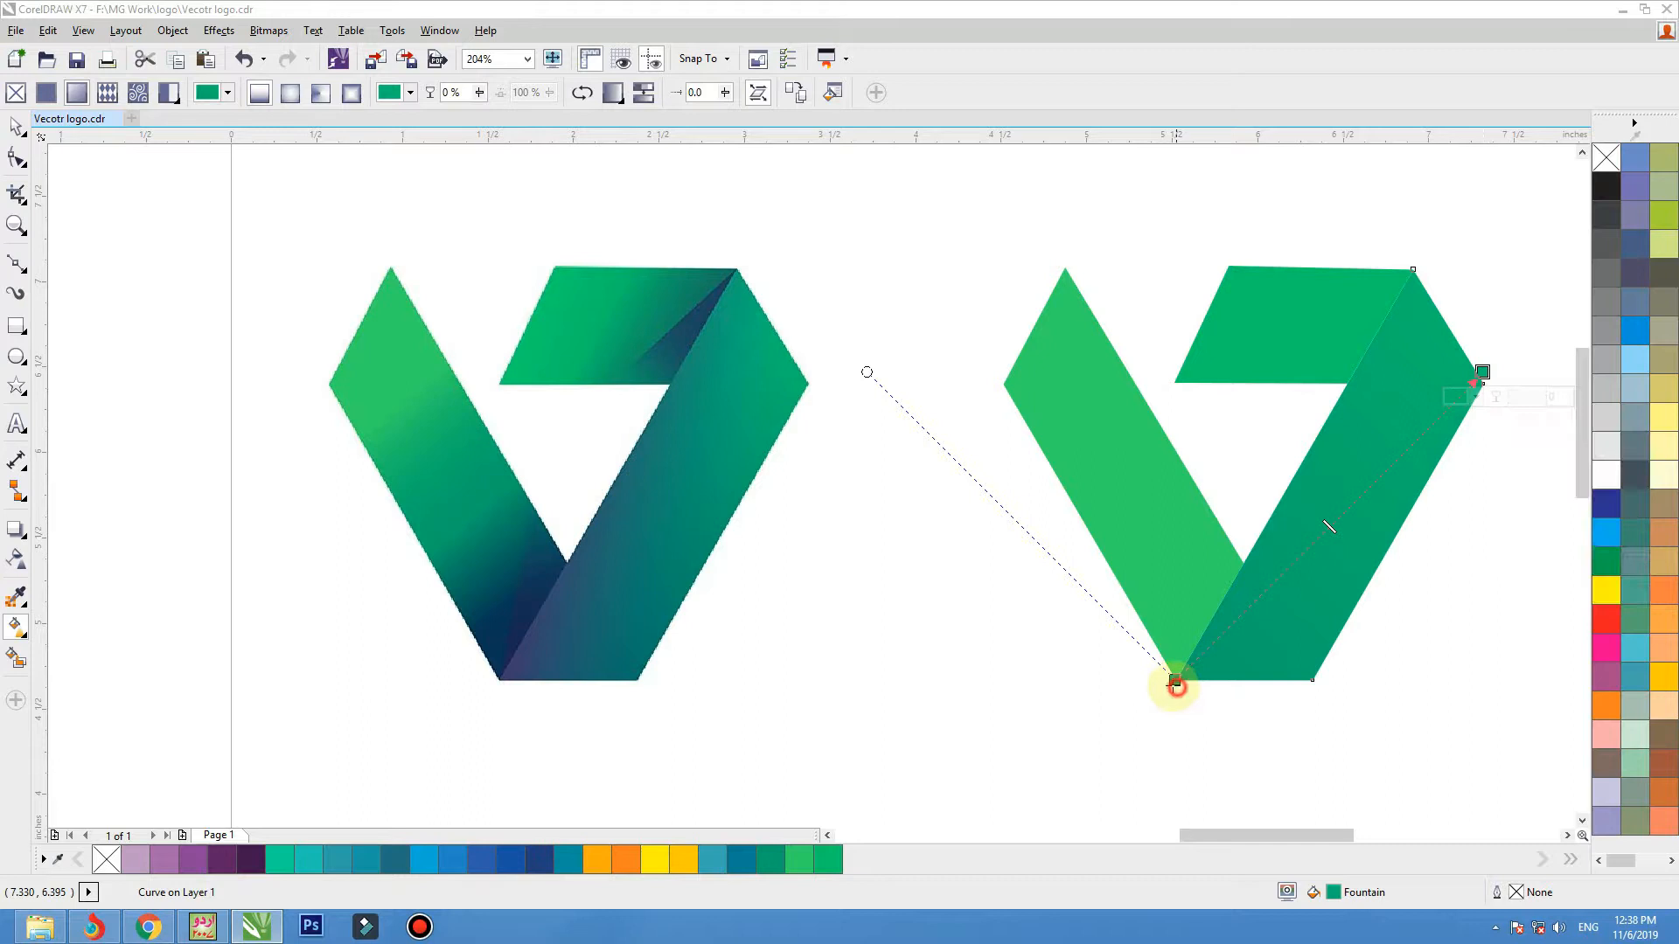
double_click(1307, 548)
left_click(1326, 573)
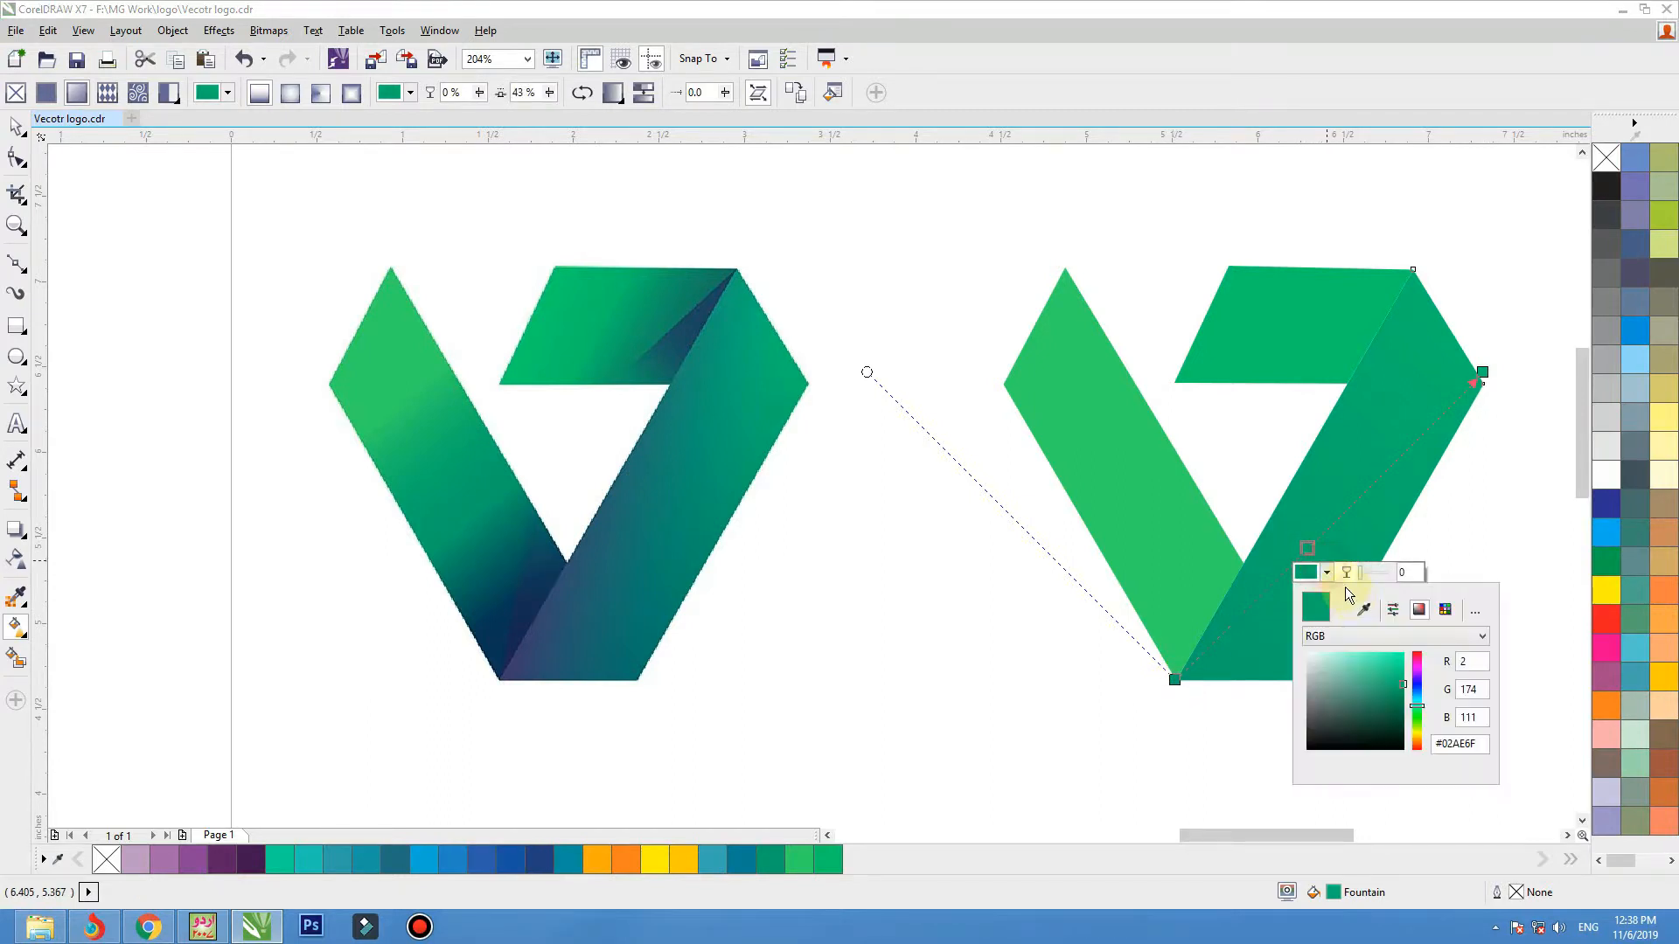
left_click(1363, 610)
left_click(712, 525)
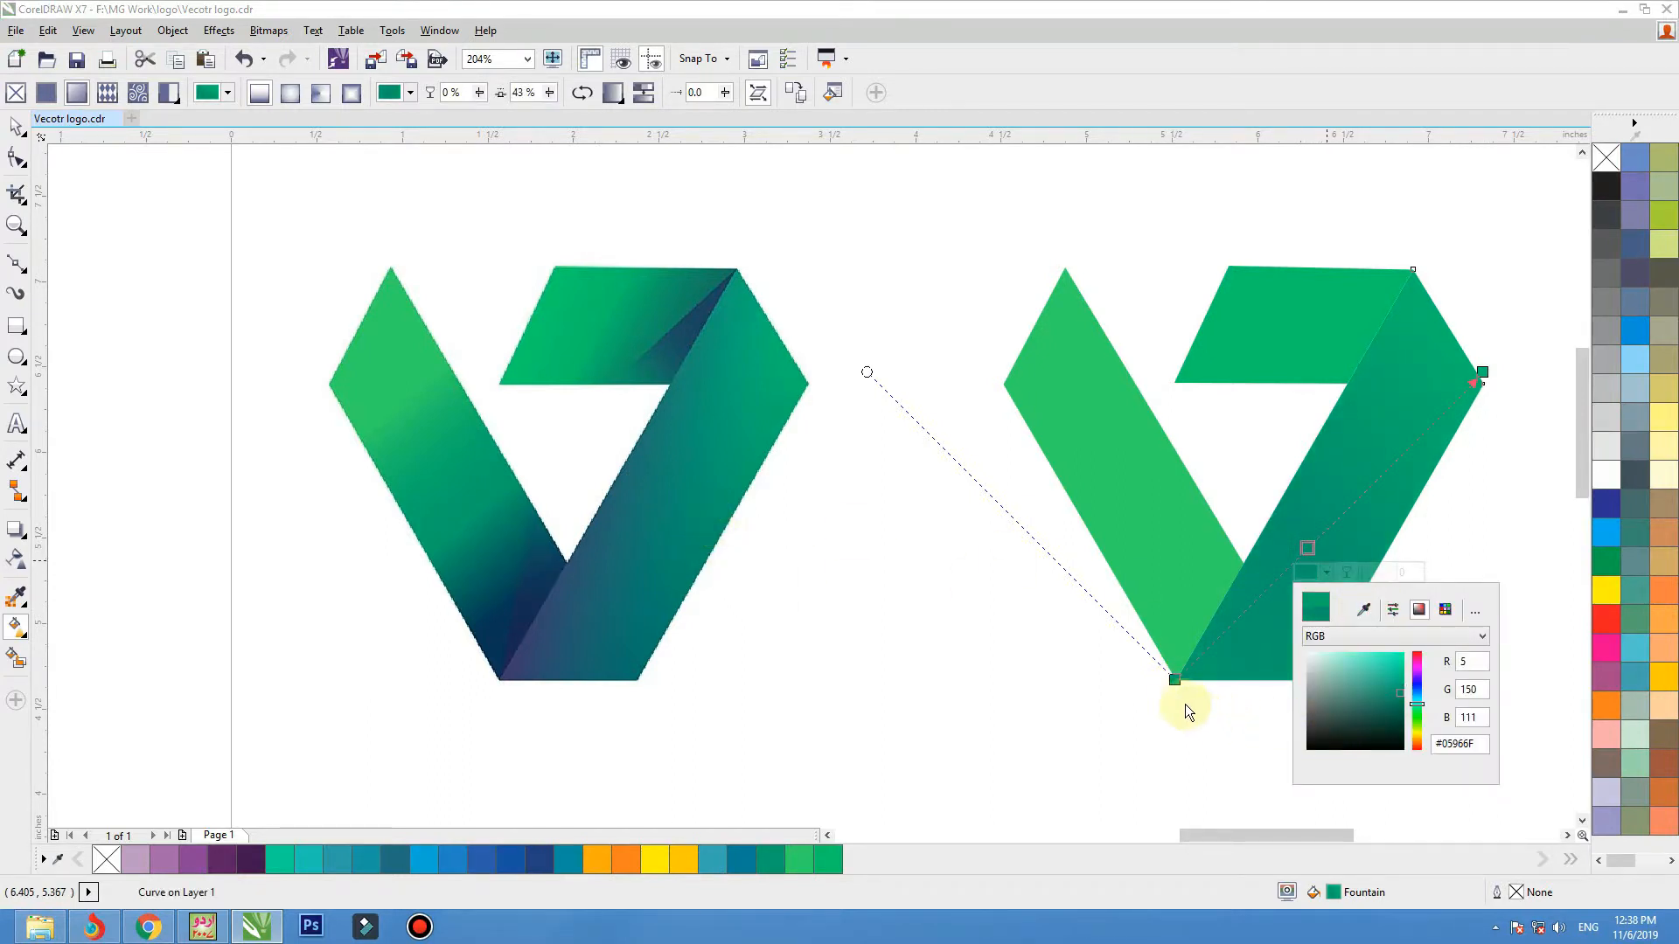
Set the gradient's start node at the right band's lower tip to blue #2D4E6F, sampled from the lower part of the bitmap's right band.
left_click(1176, 680)
left_click(1193, 704)
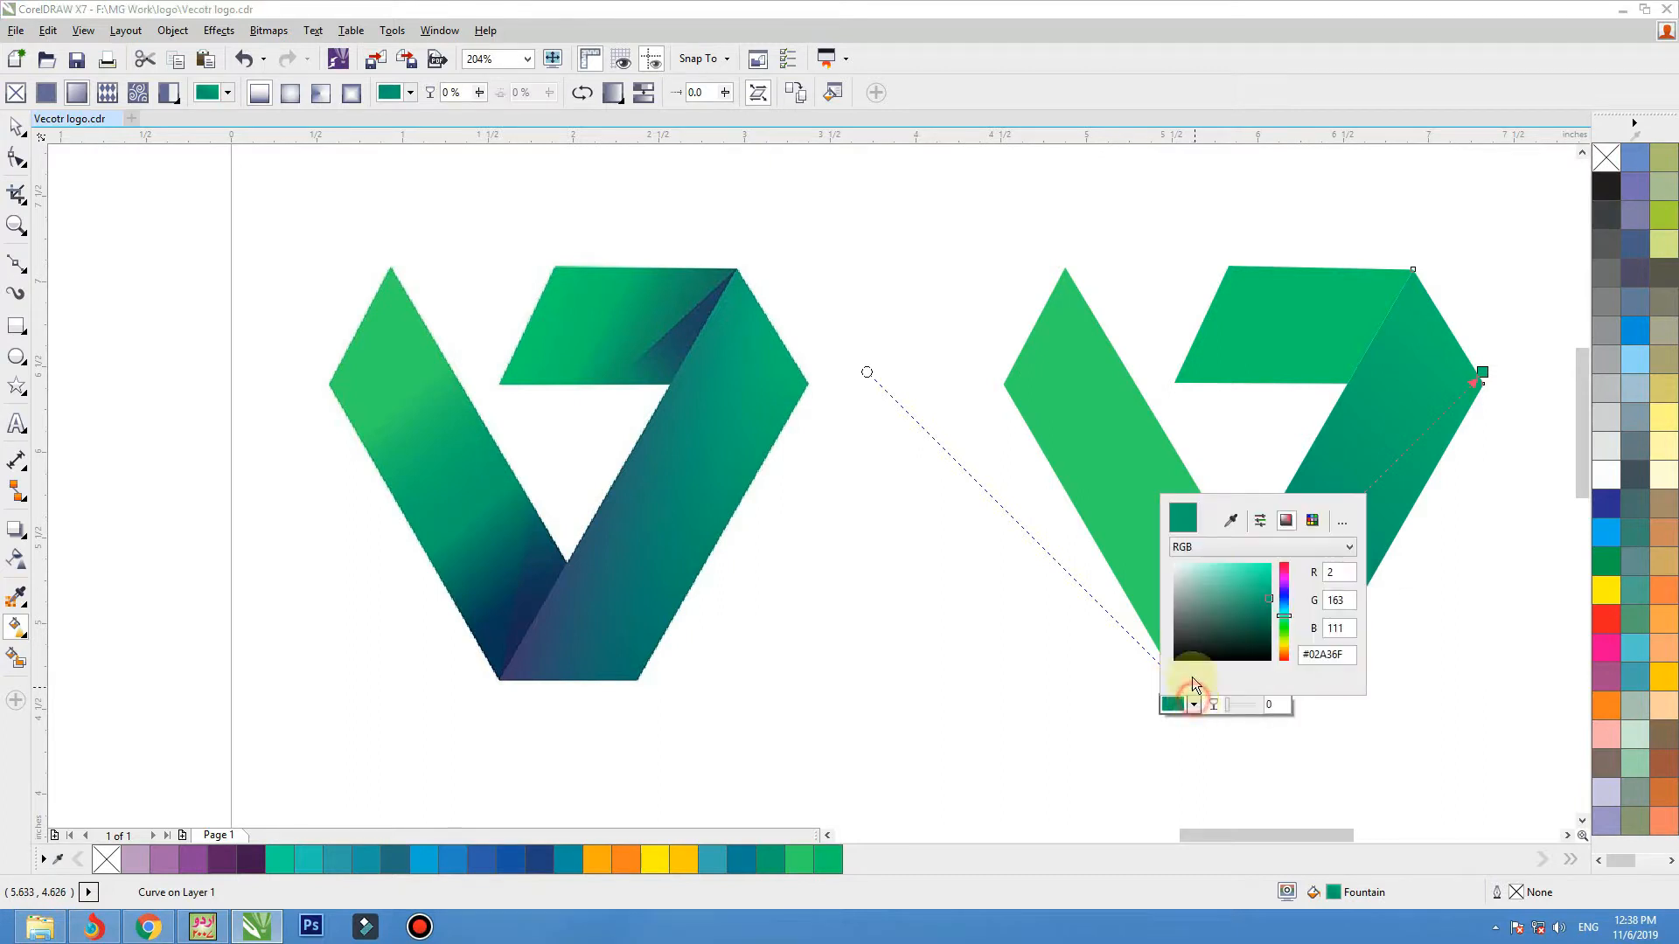
left_click(1230, 522)
left_click(549, 628)
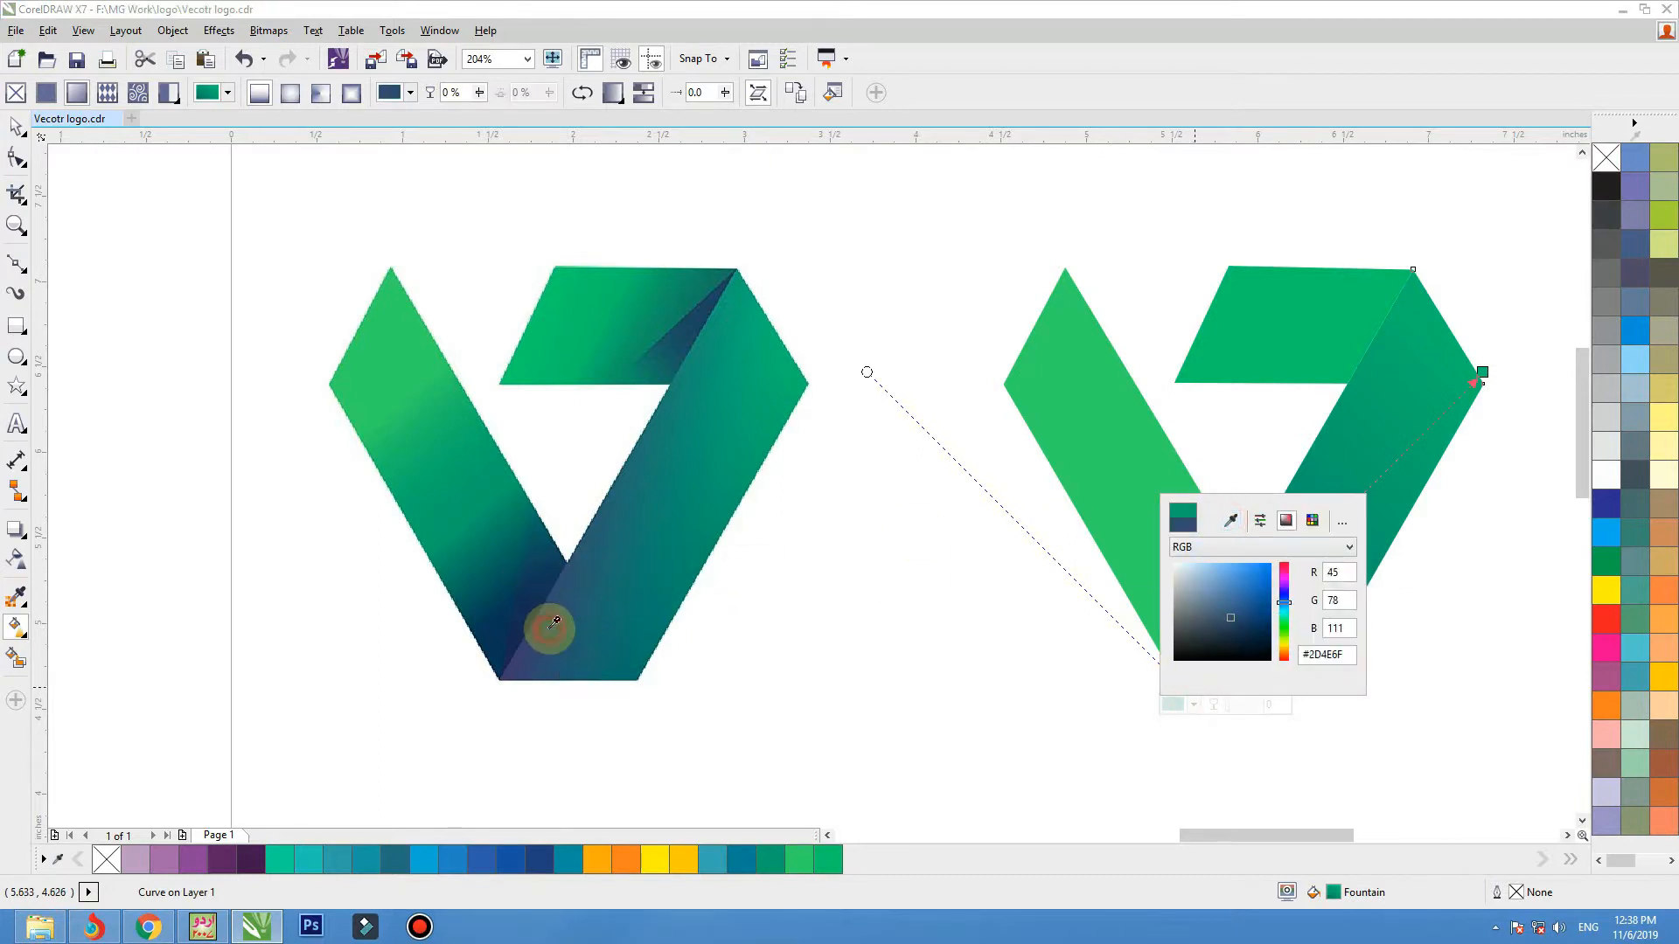
left_click(1125, 620)
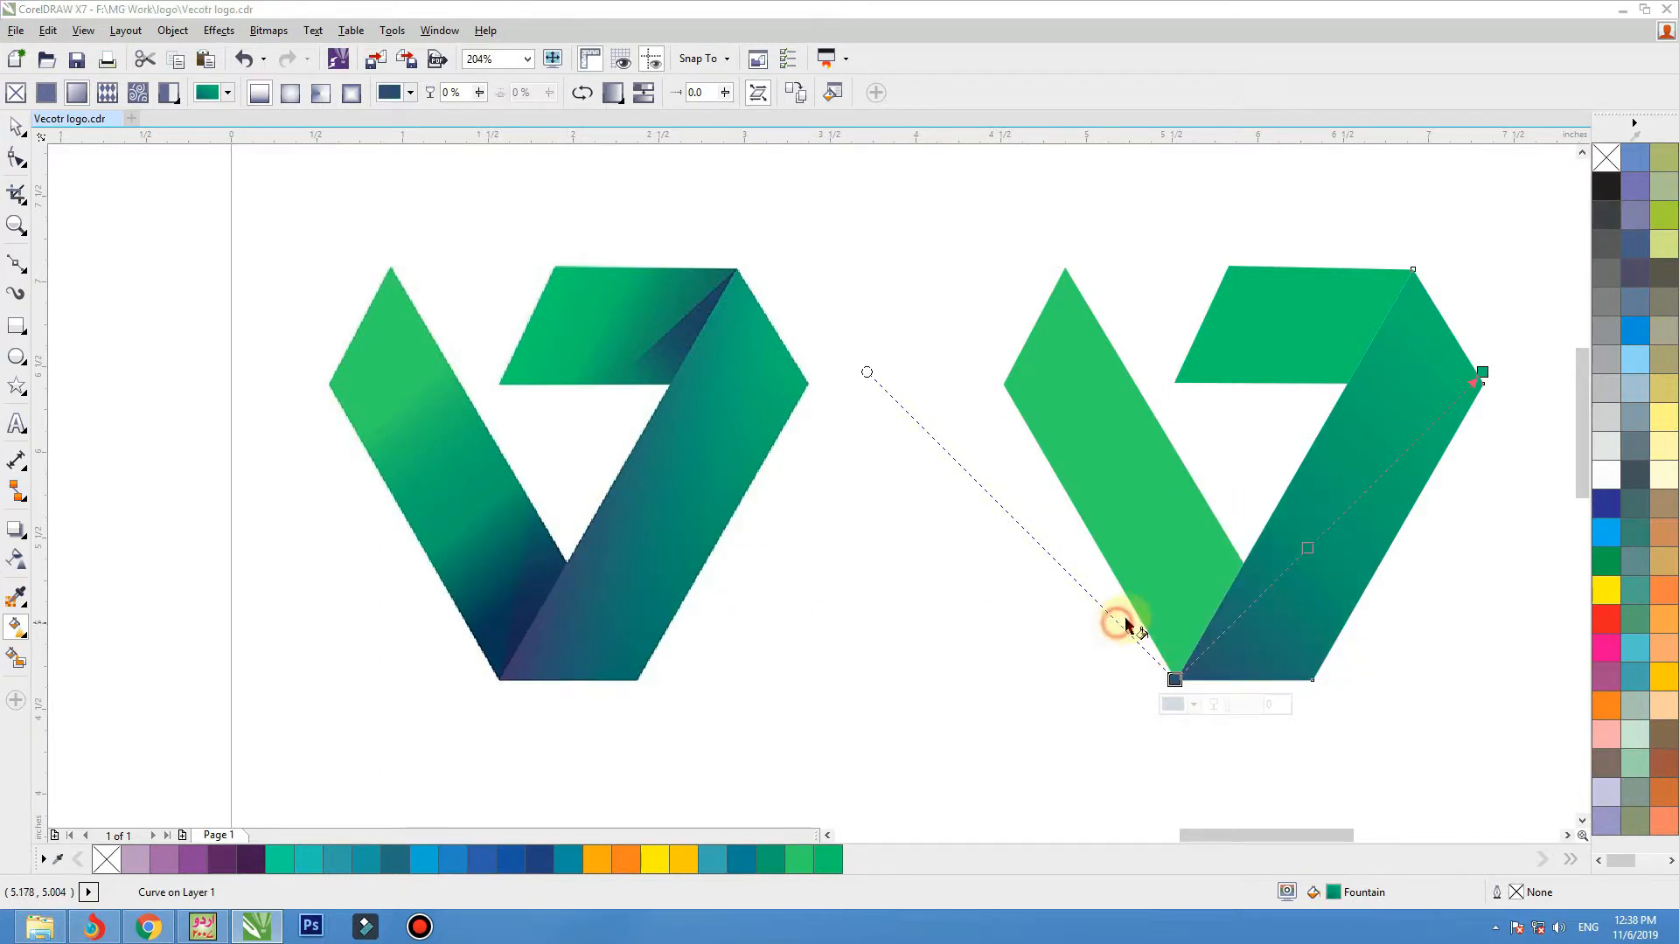
Refine the right band's gradient by pulling its start node inward, shifting the intermediate colour node up the band and nudging the end node upward.
left_click_drag(1176, 680, 1183, 674)
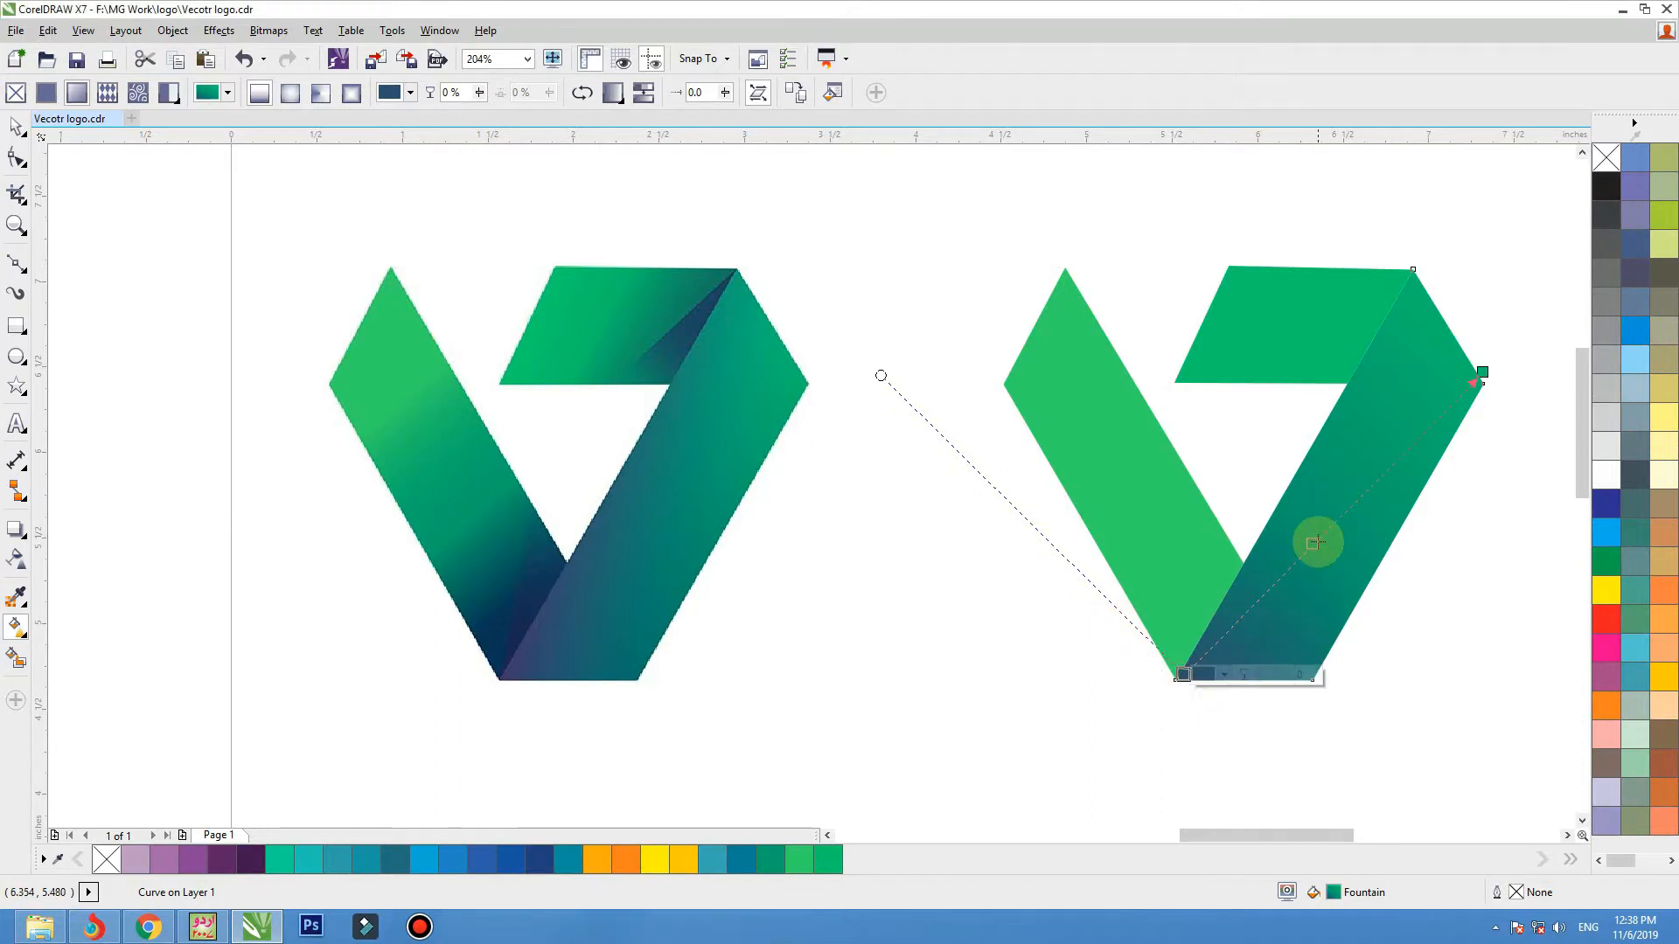
double_click(1336, 515)
left_click_drag(1338, 513, 1371, 480)
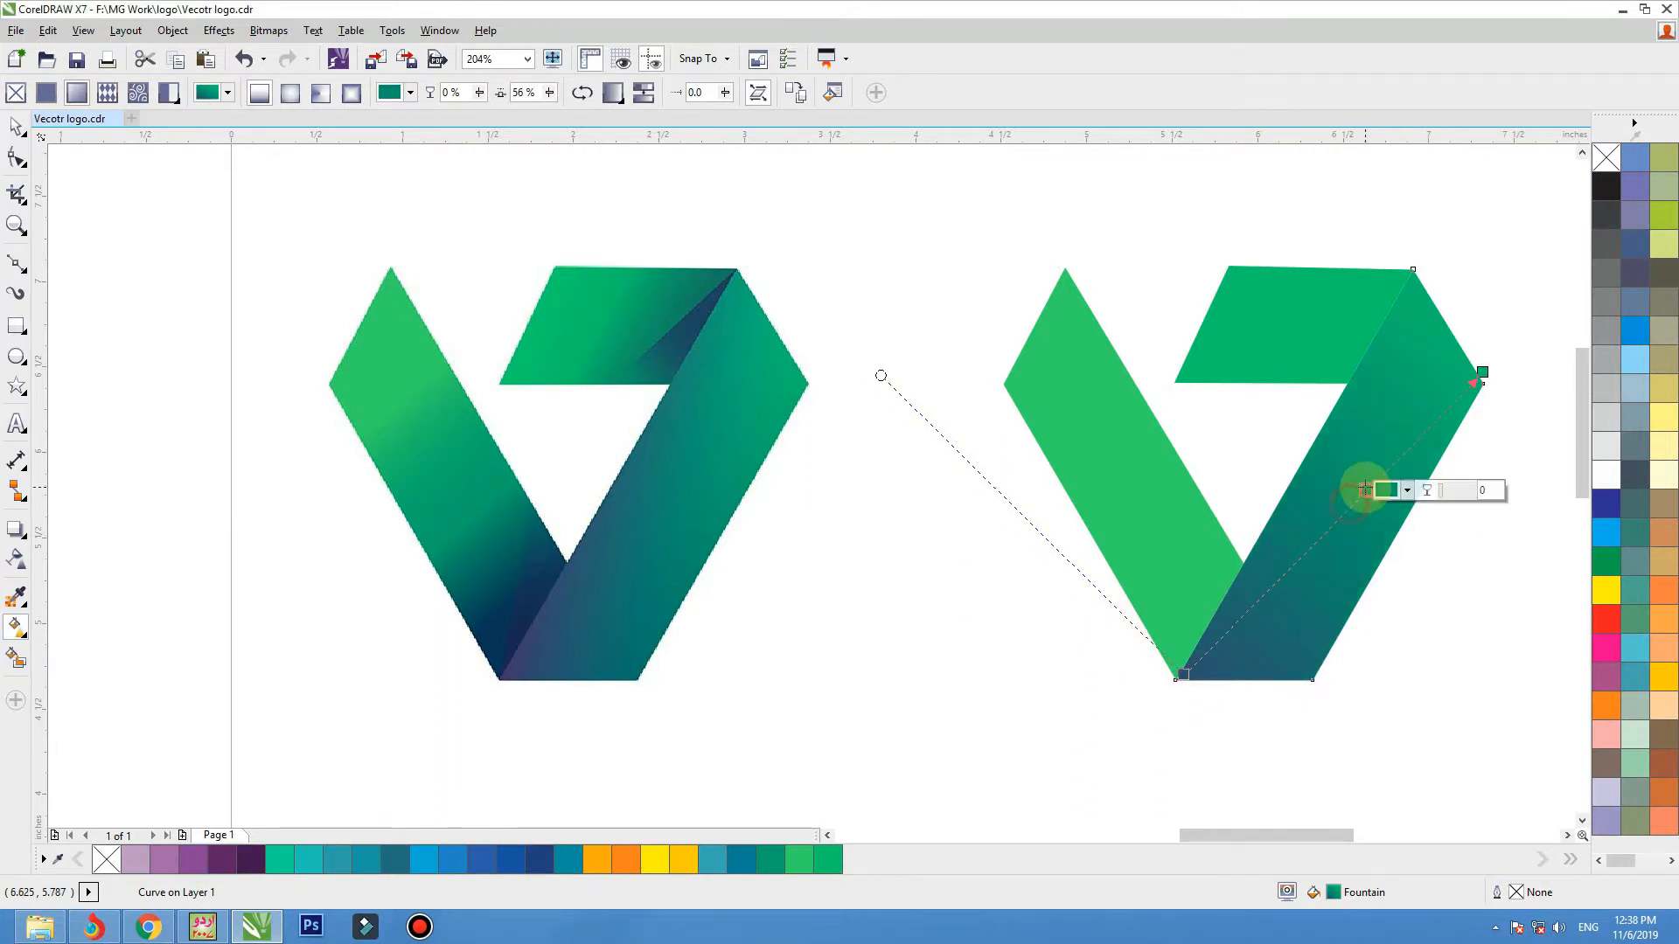
left_click_drag(1184, 674, 1220, 626)
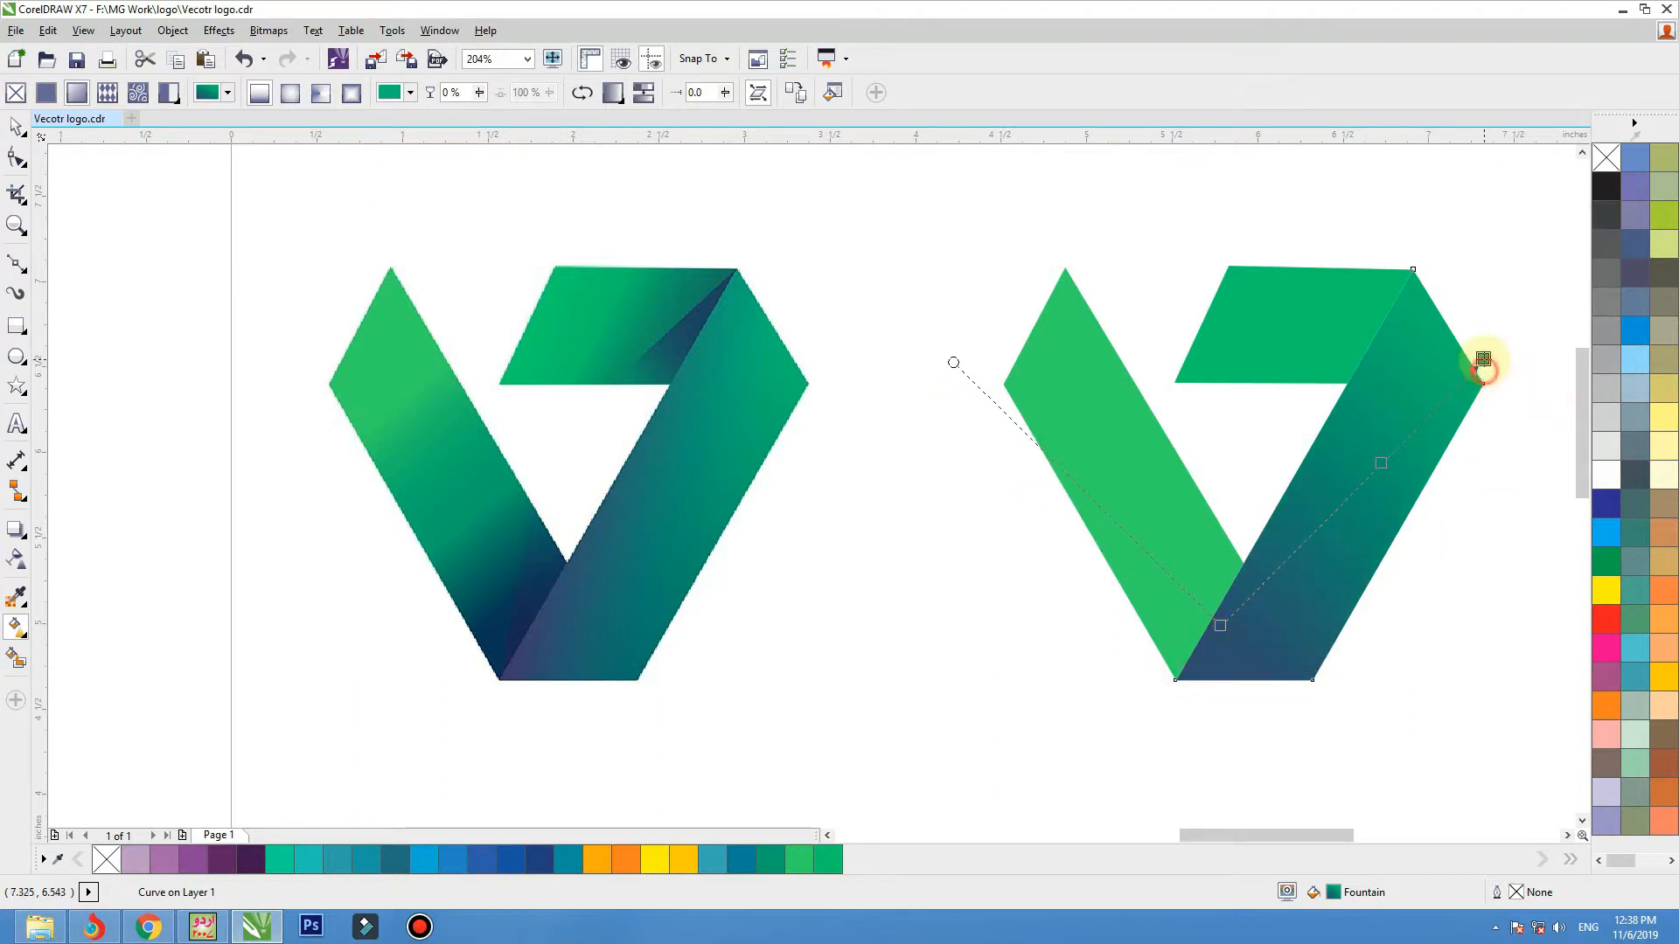
left_click(1483, 365)
Apply a horizontal fountain fill to the top band, ending in dark green sampled near the bitmap's fold, and move its start node inward.
left_click(1246, 328)
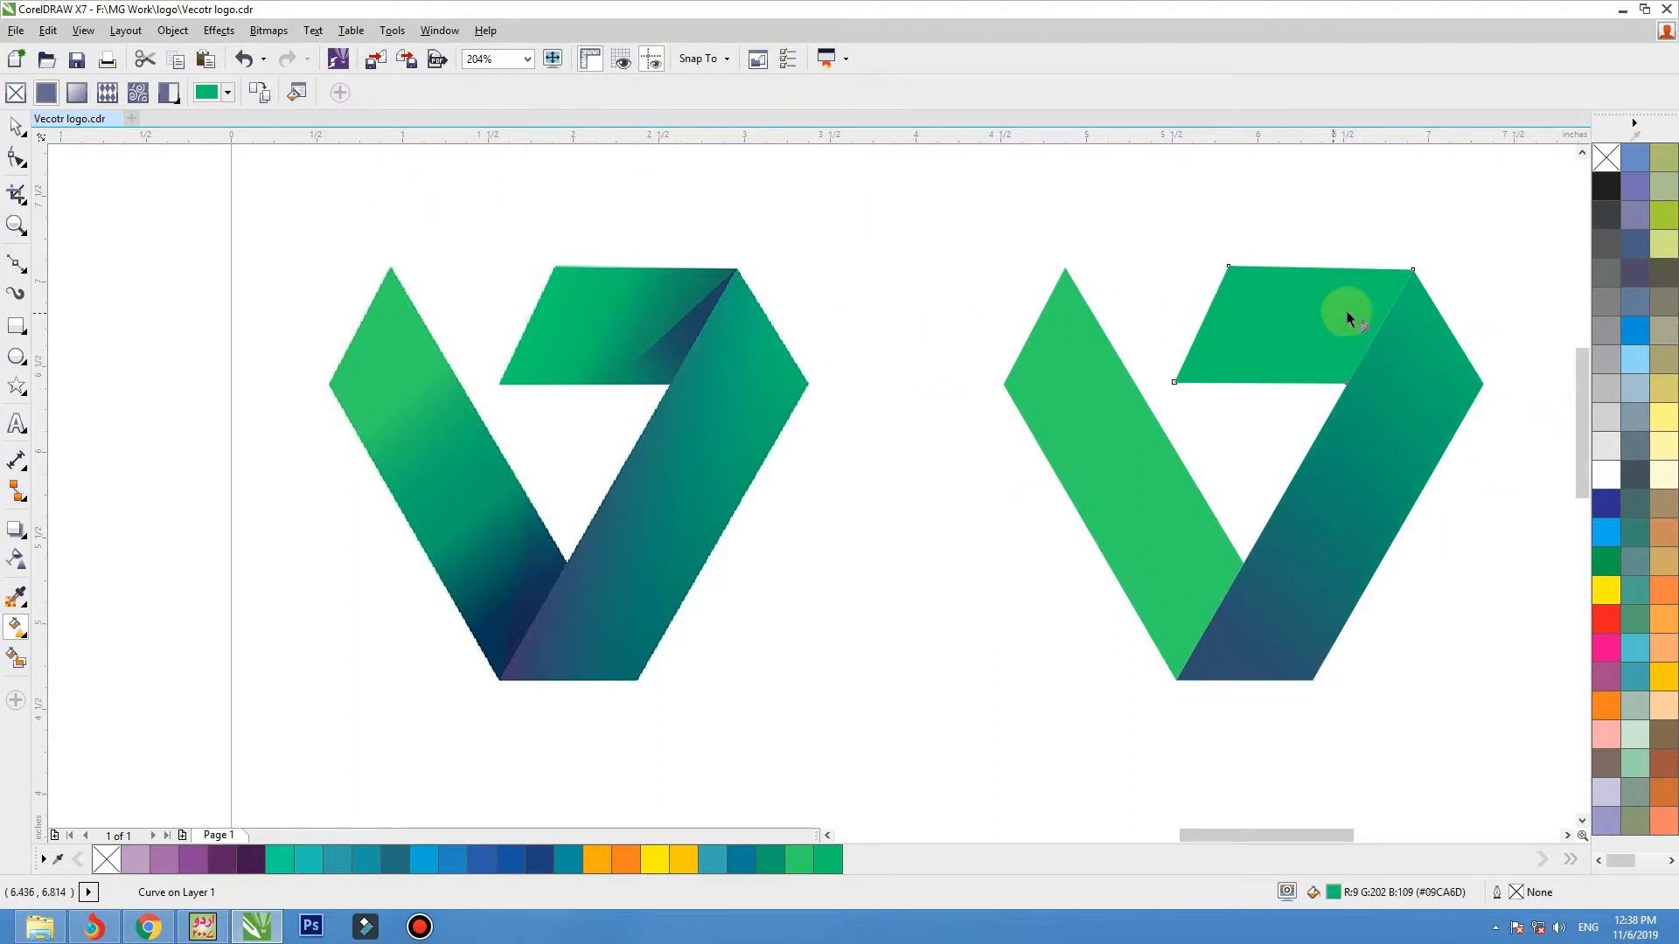
mouse_move(1405, 306)
left_mouse_down()
mouse_move(1121, 317)
mouse_move(1393, 324)
left_mouse_up()
left_click(1365, 351)
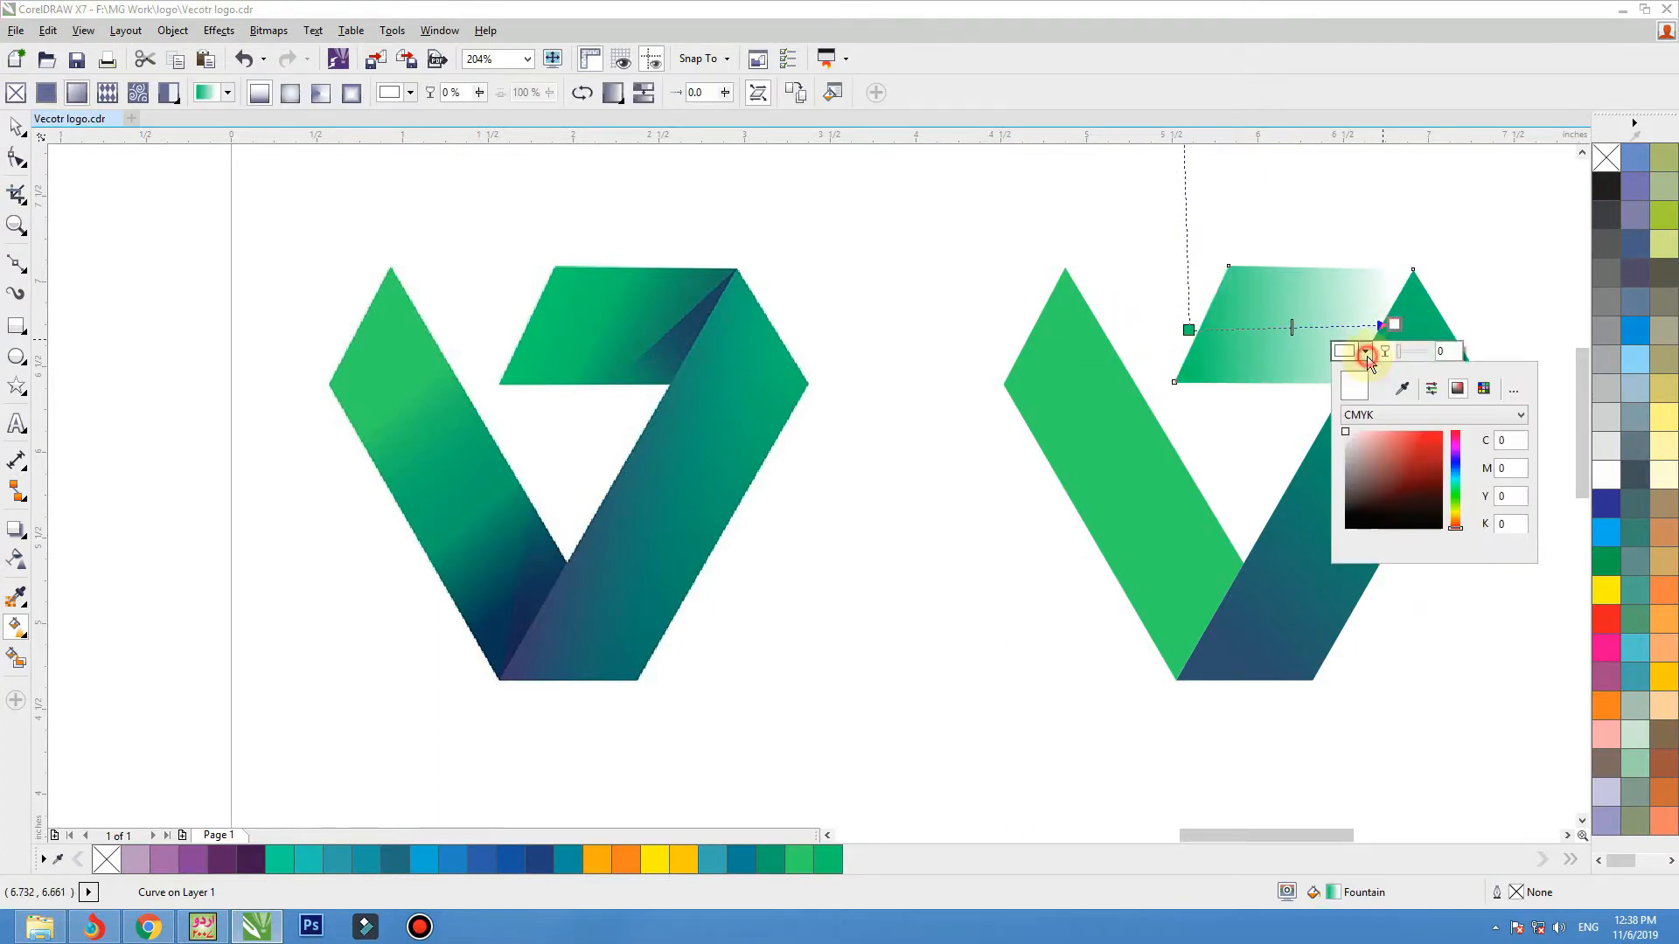
left_click(1400, 390)
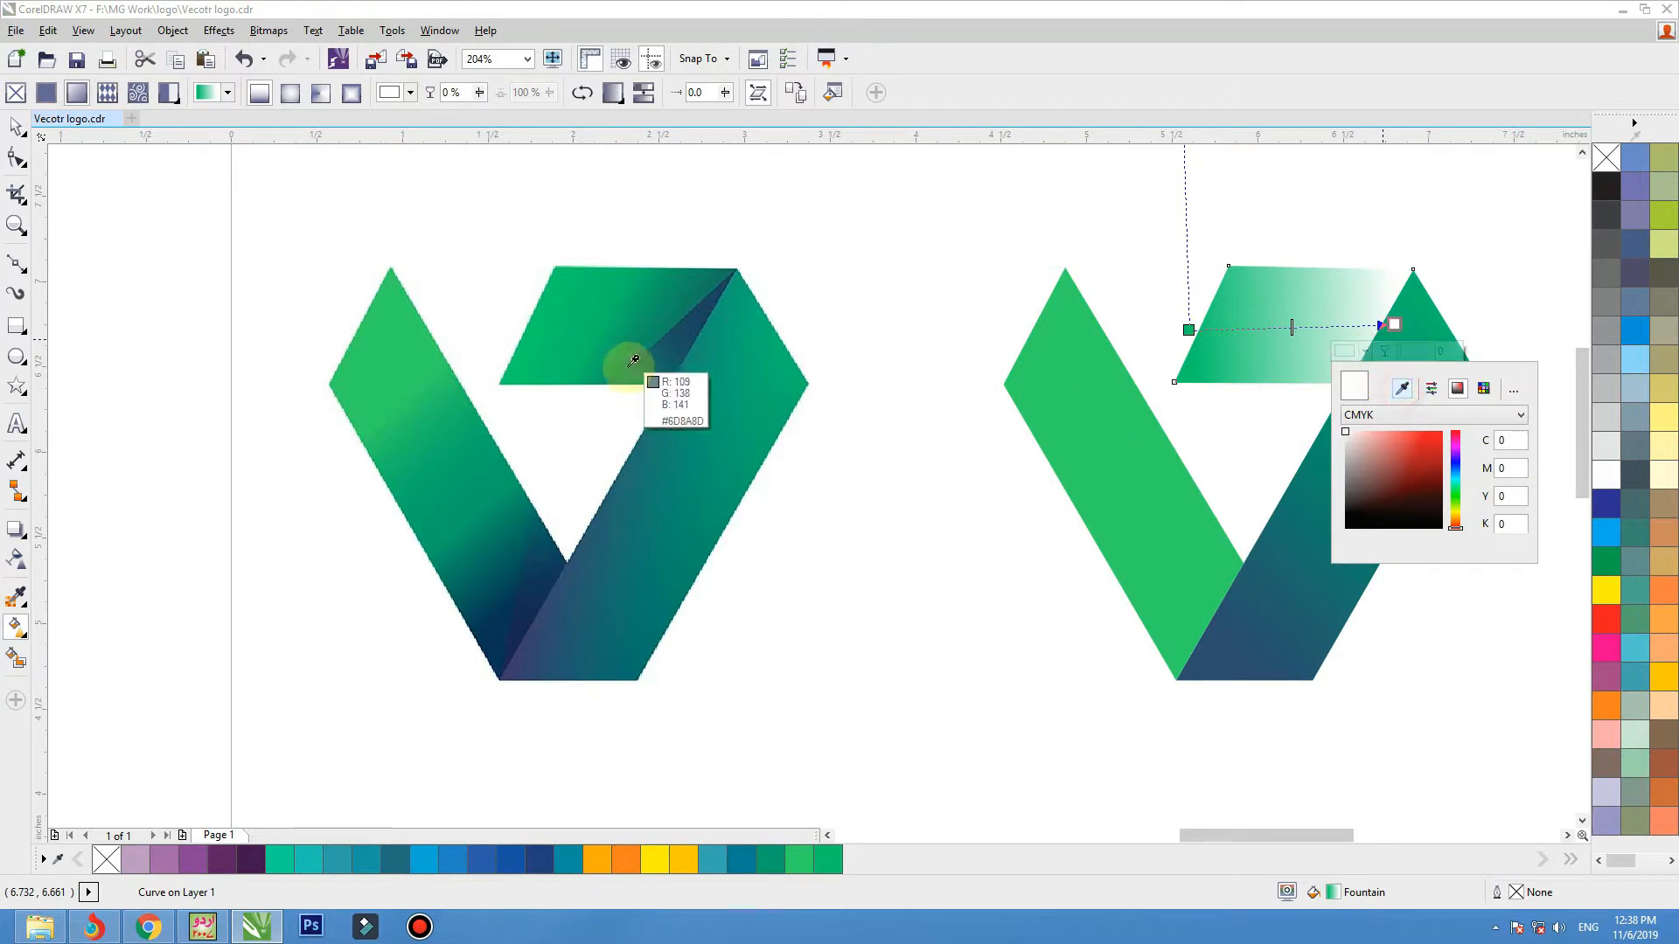
left_click(701, 285)
left_click(1390, 325)
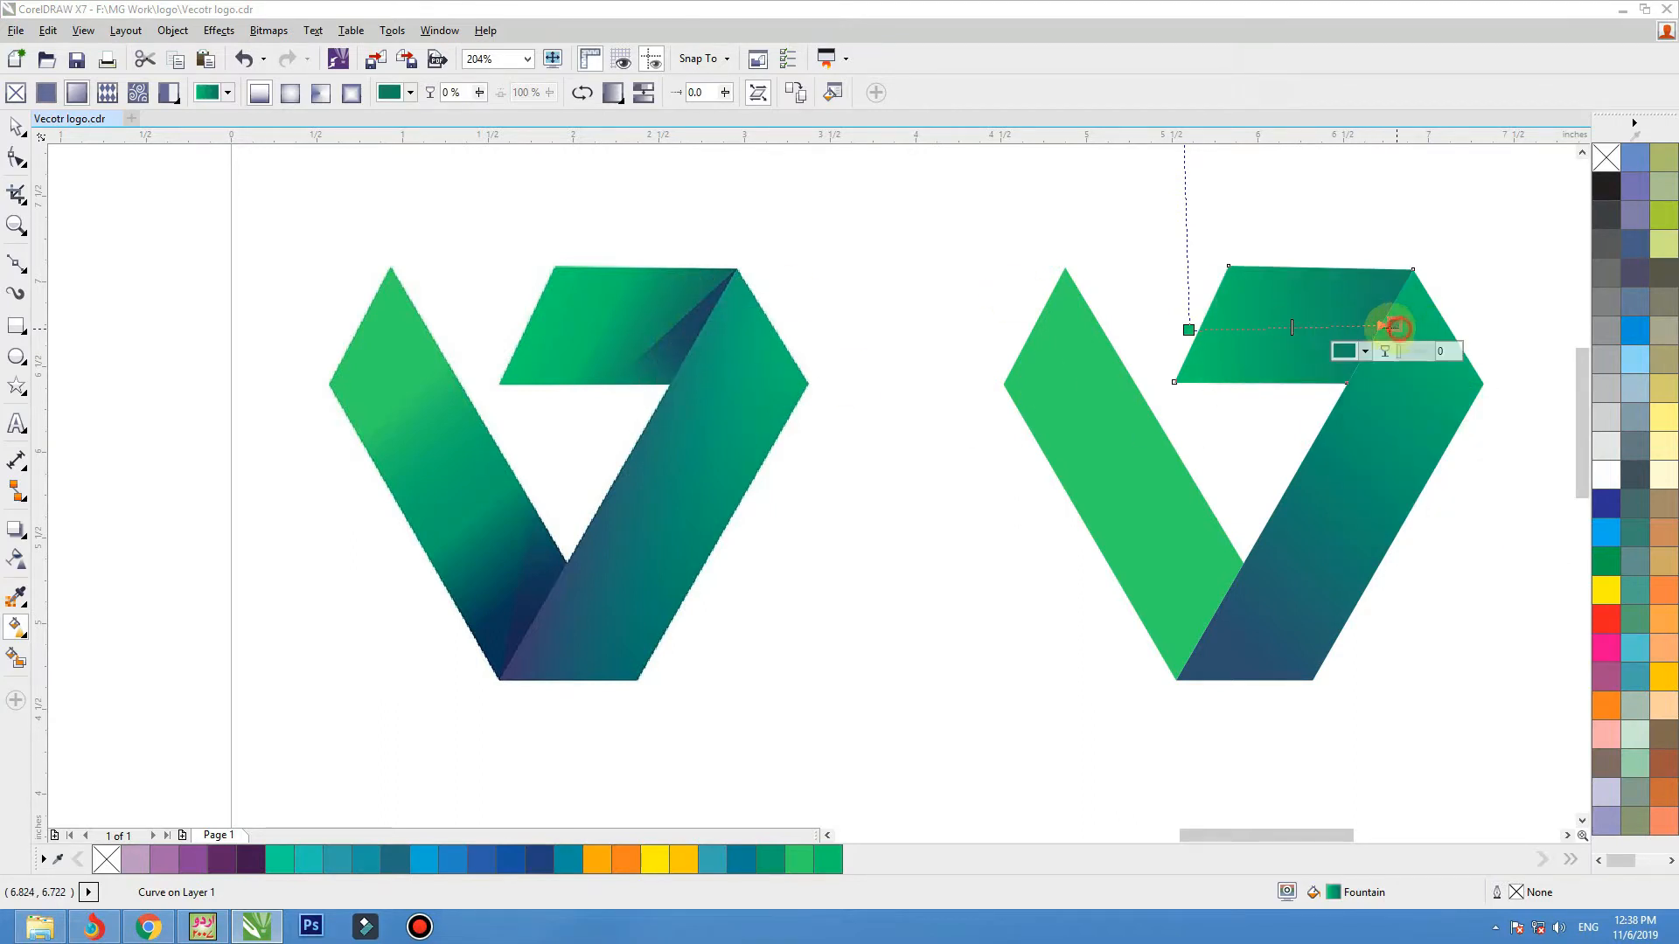
left_click(1188, 330)
left_click_drag(1189, 330, 1255, 322)
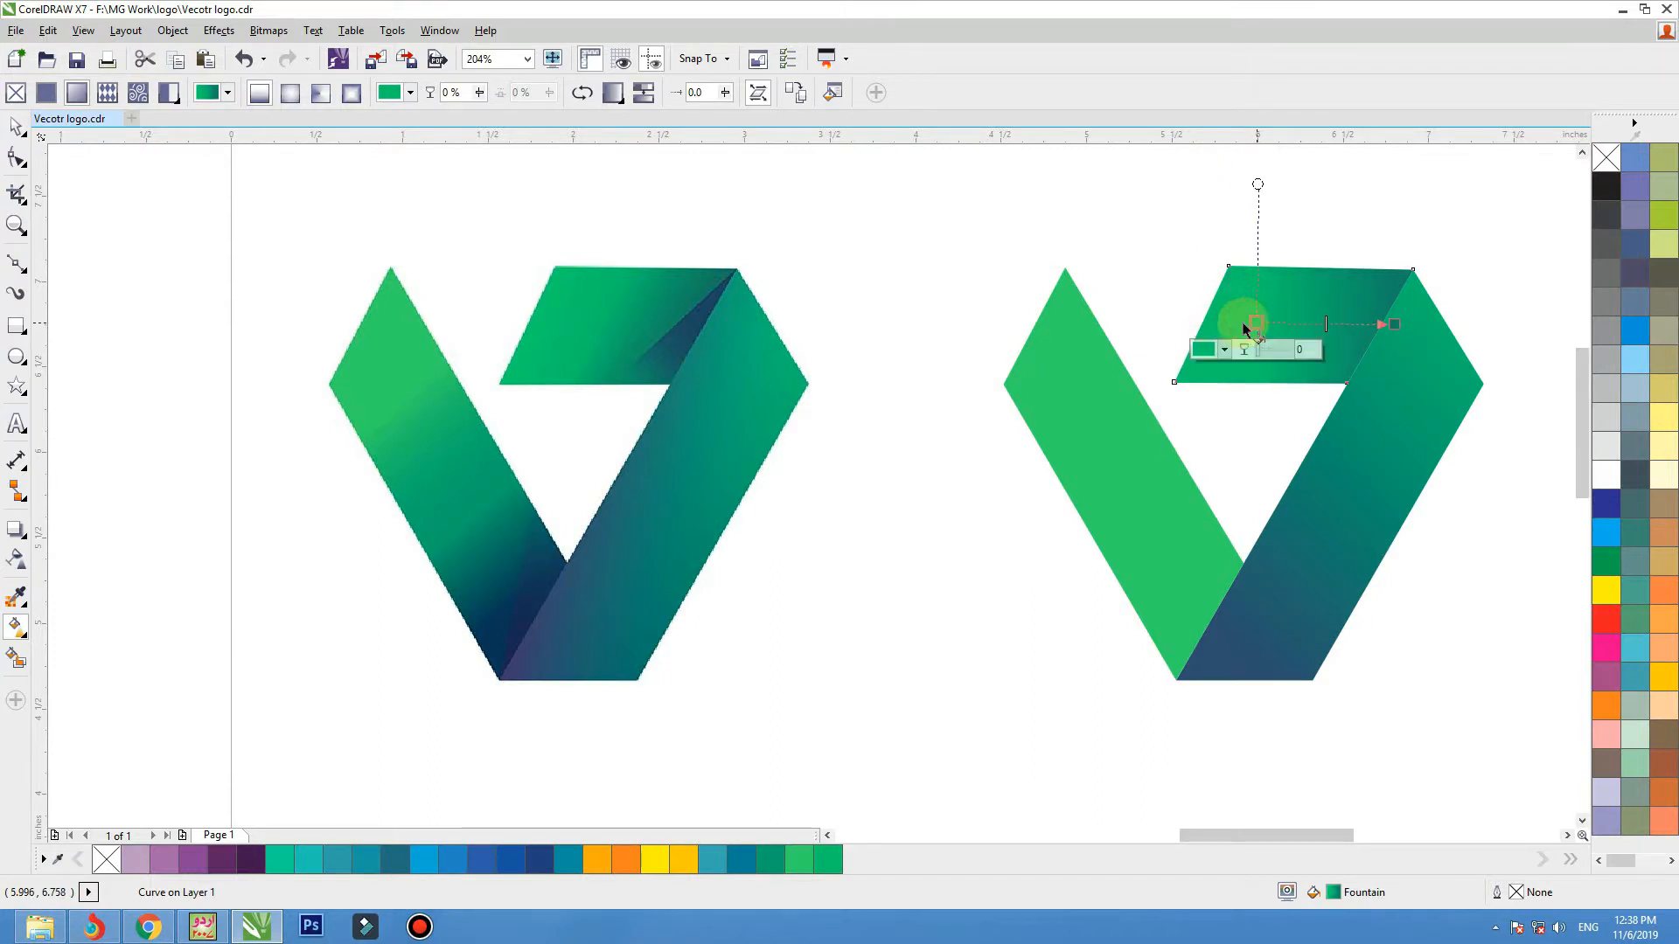
Apply a fountain fill down the left band, ending in navy #083556 sampled from the bitmap, and adjust both end nodes to span the band.
left_click(1061, 423)
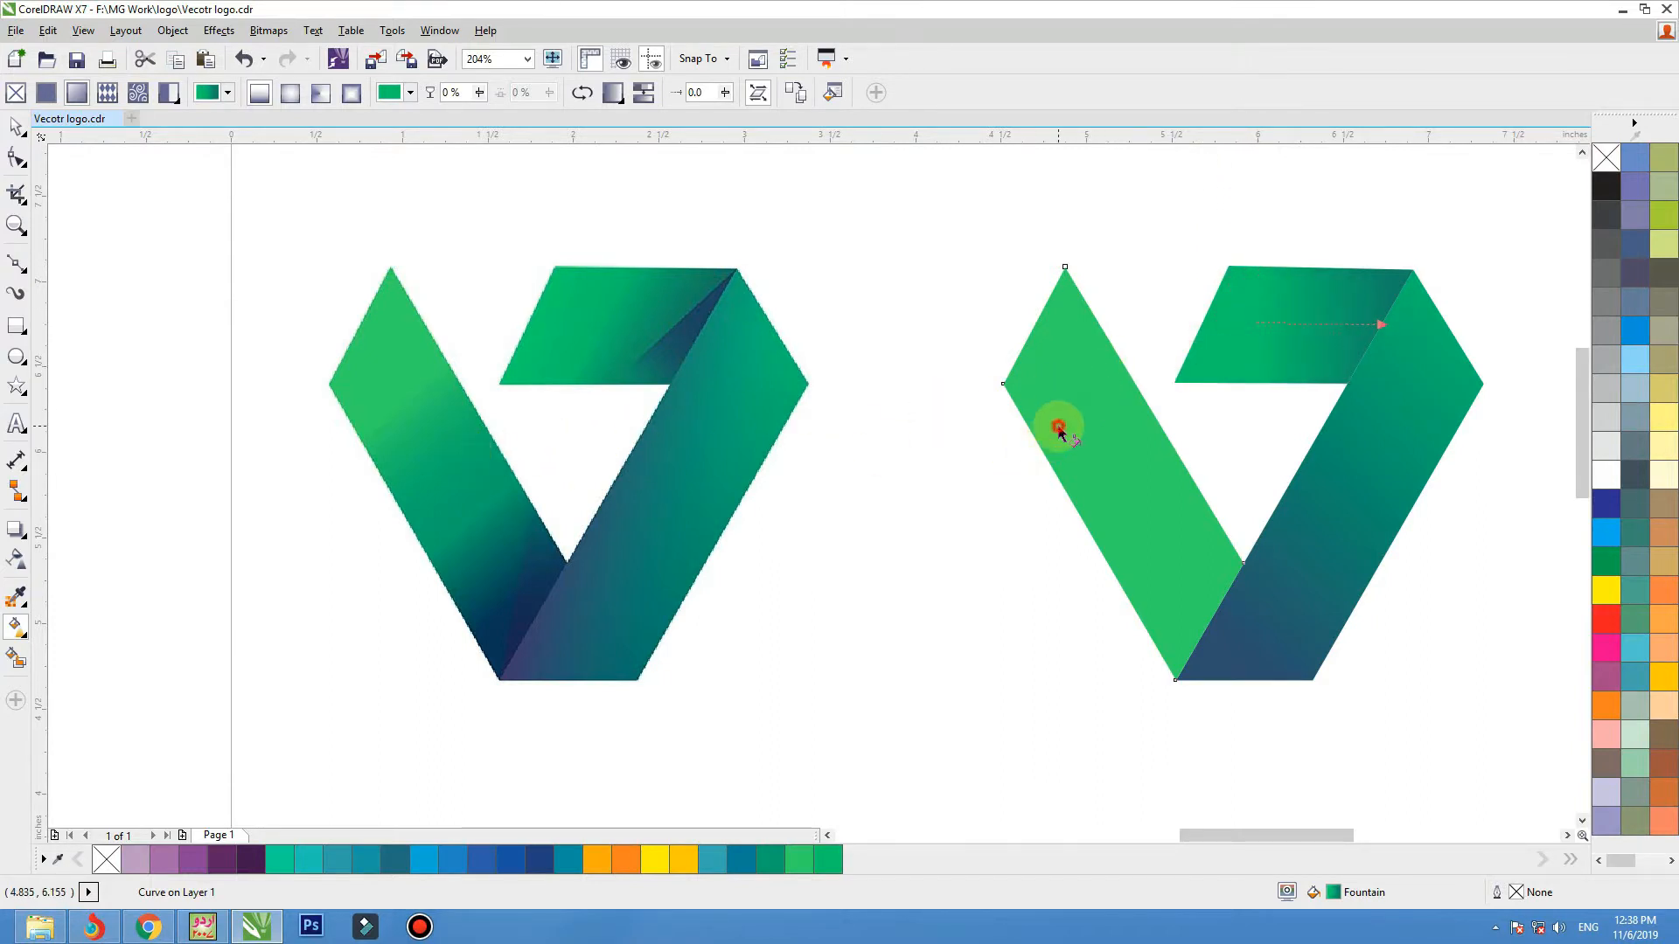
left_click_drag(1049, 307, 1172, 607)
left_click(1222, 605)
left_click(1256, 643)
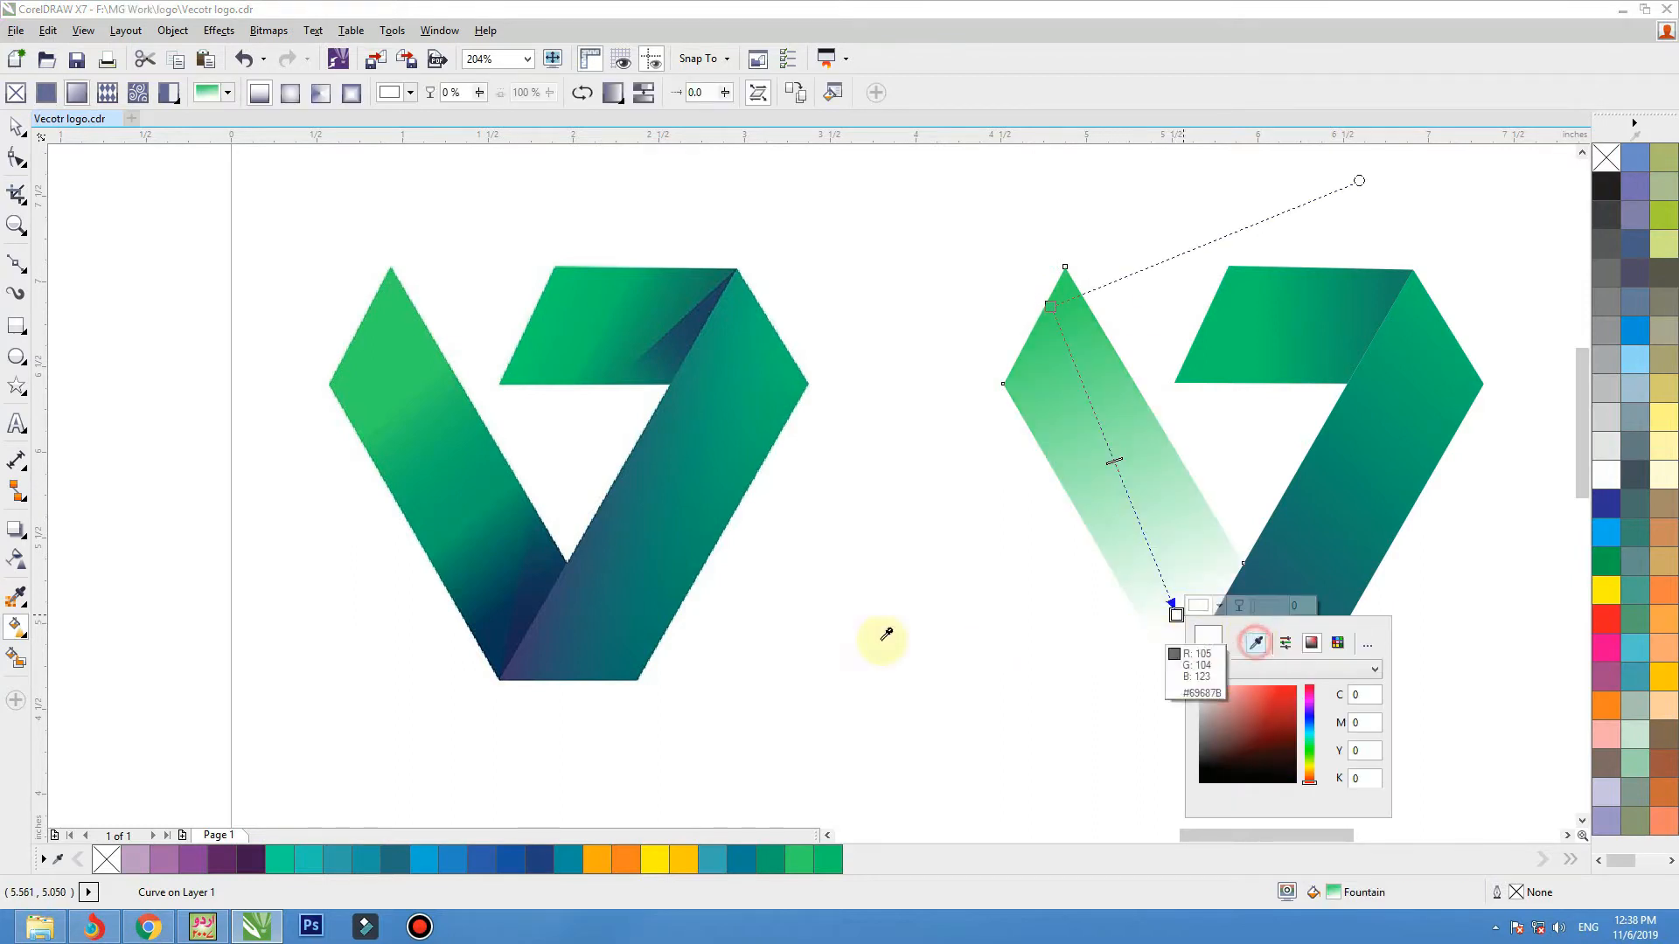
left_click(516, 610)
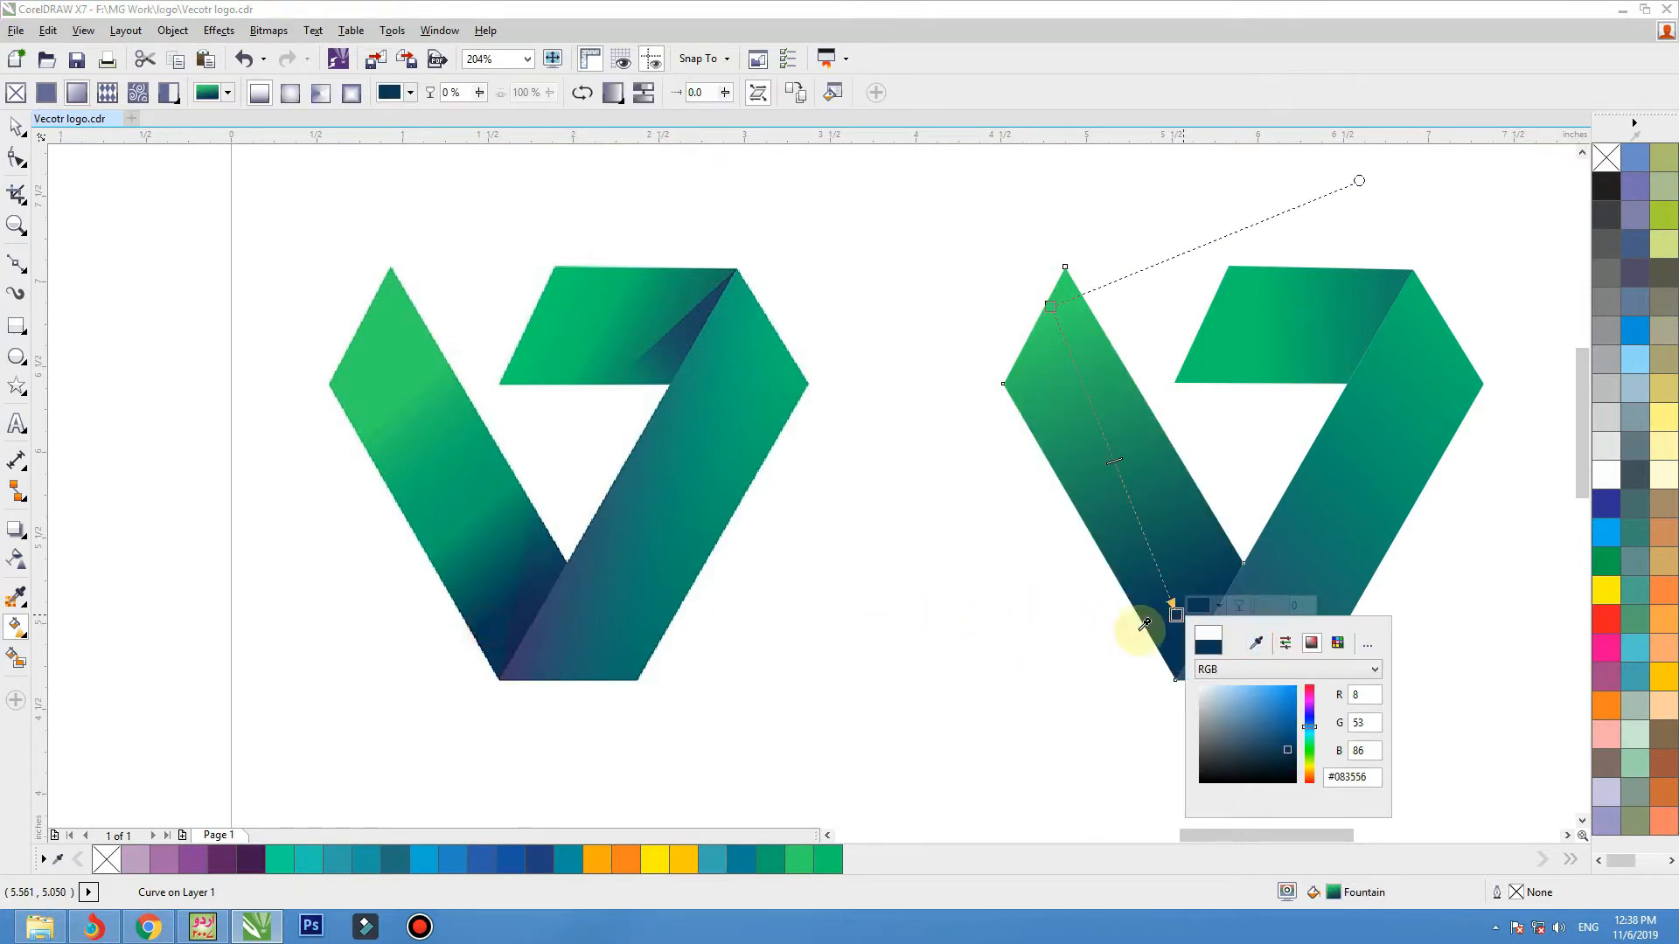
left_click_drag(1174, 615, 1187, 680)
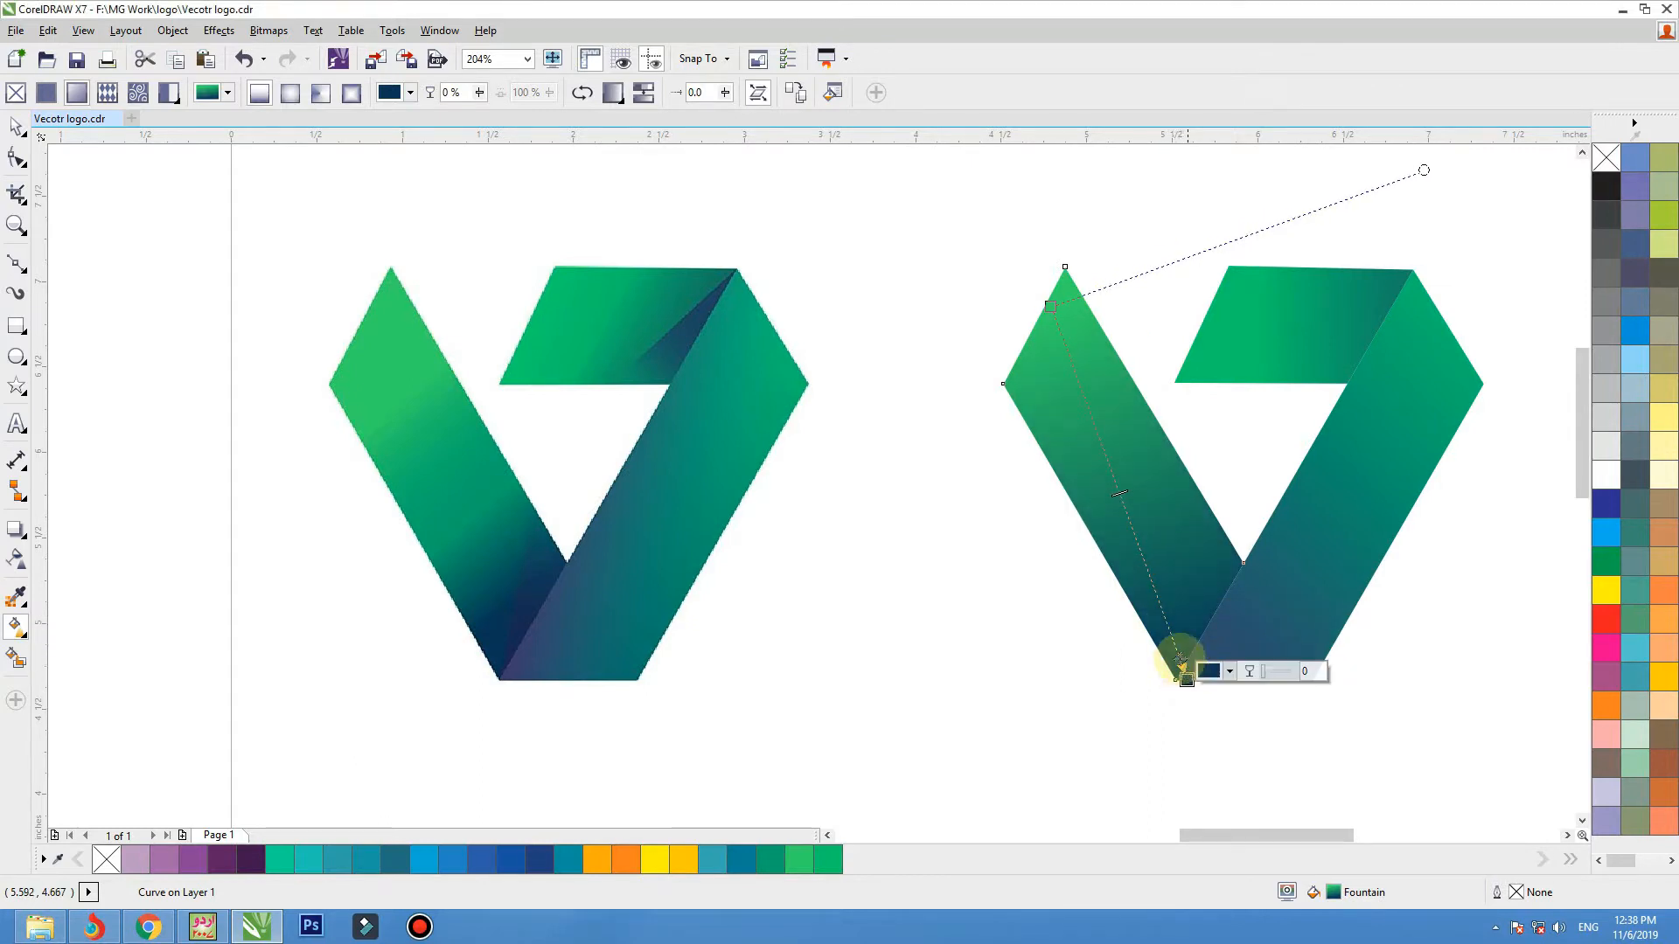
left_click_drag(1054, 306, 1057, 313)
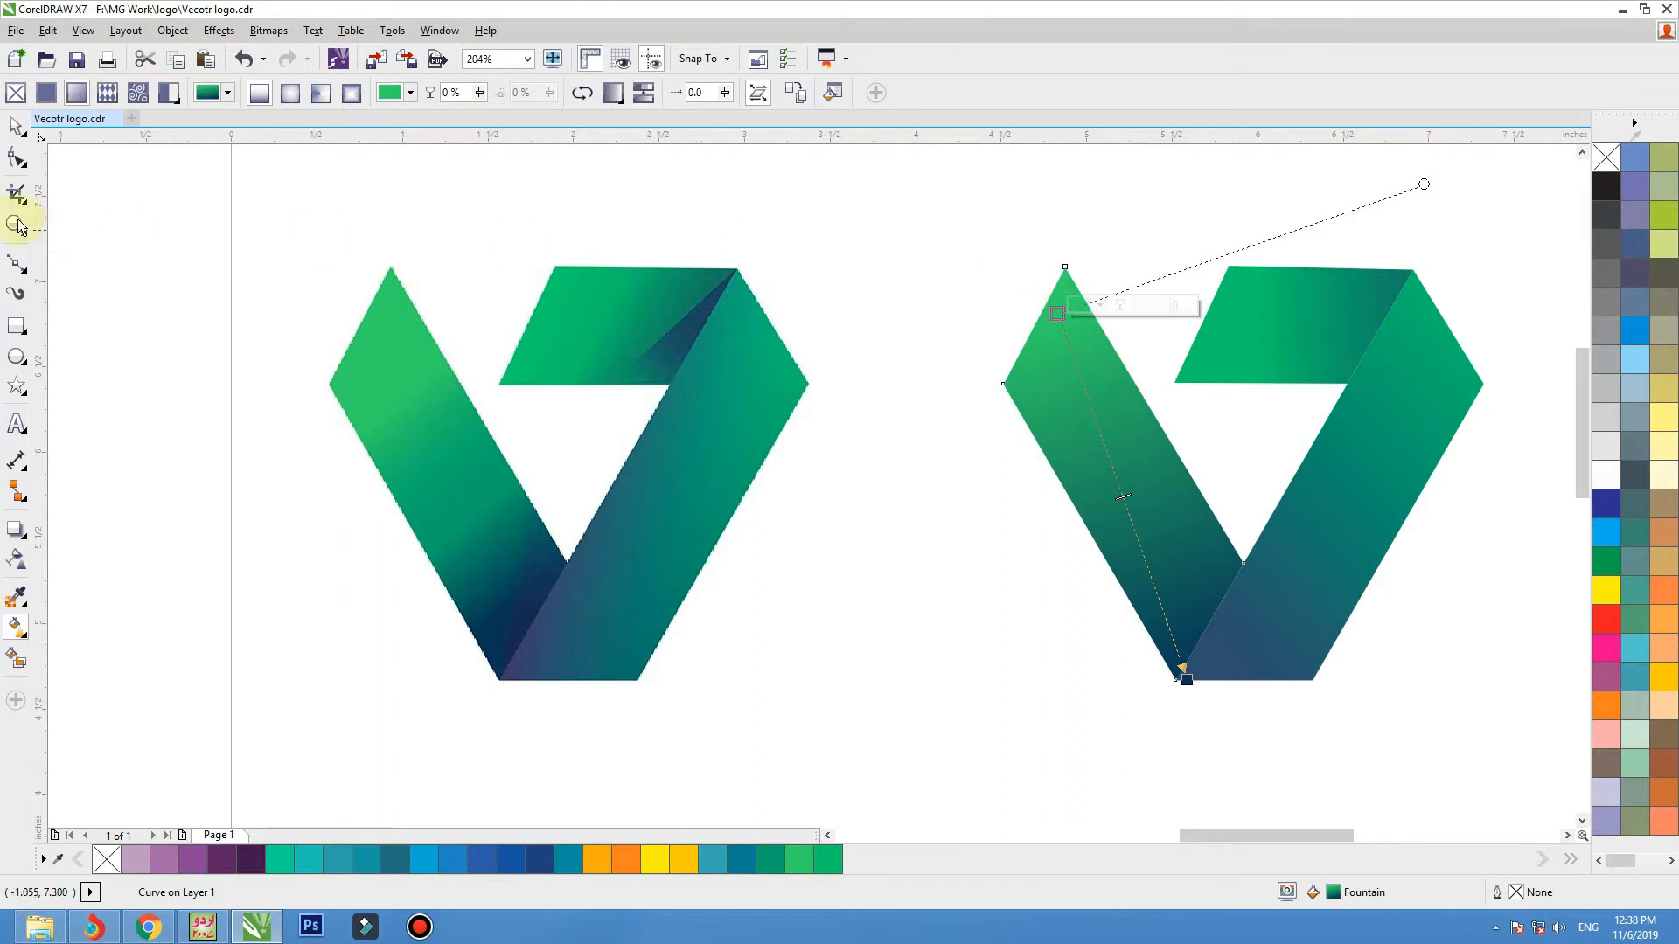
Trace the dark triangular fold at the right end of the bitmap's top band as a closed Bezier shape.
left_click(20, 135)
left_click(17, 262)
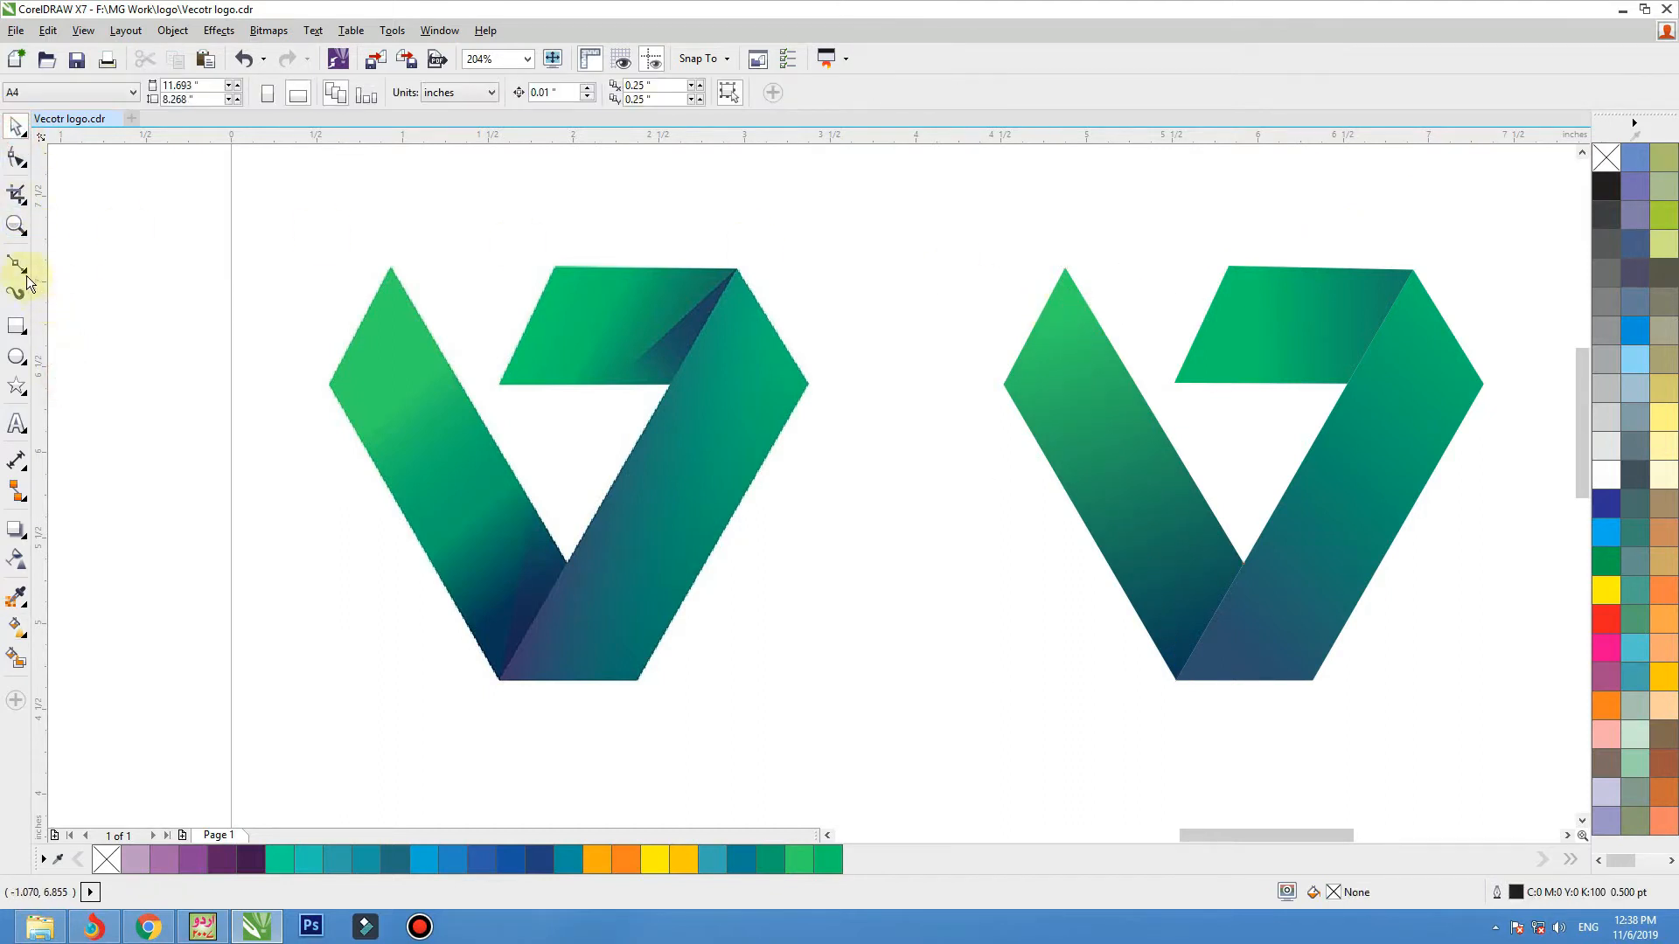
left_click(738, 268)
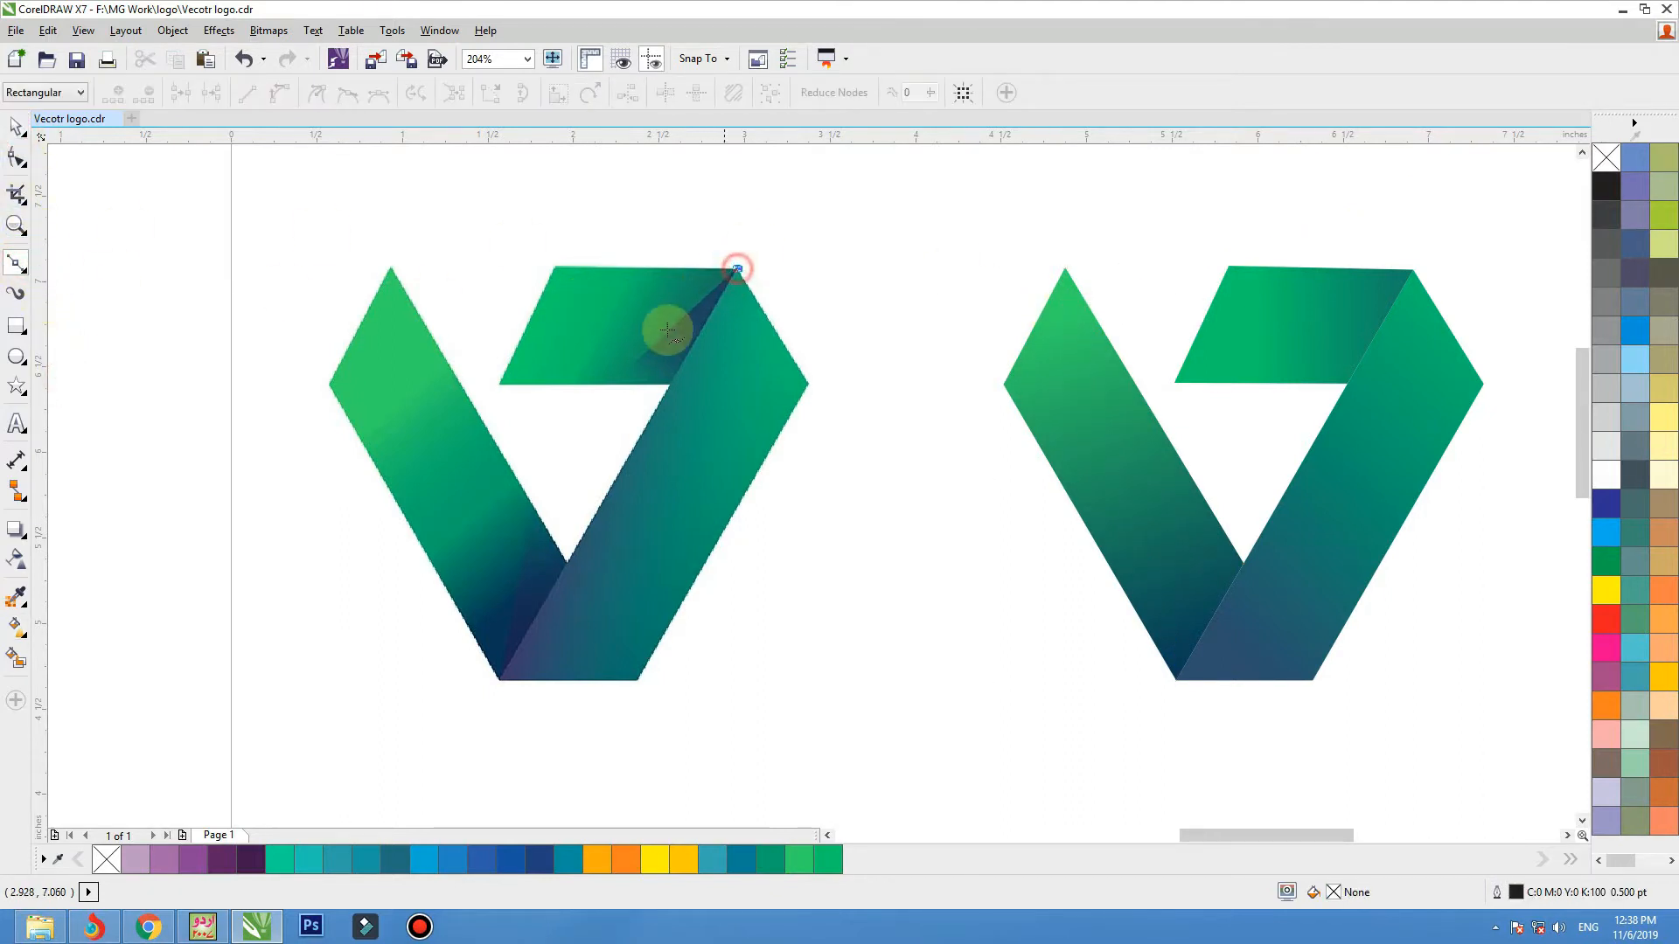
left_click(606, 383)
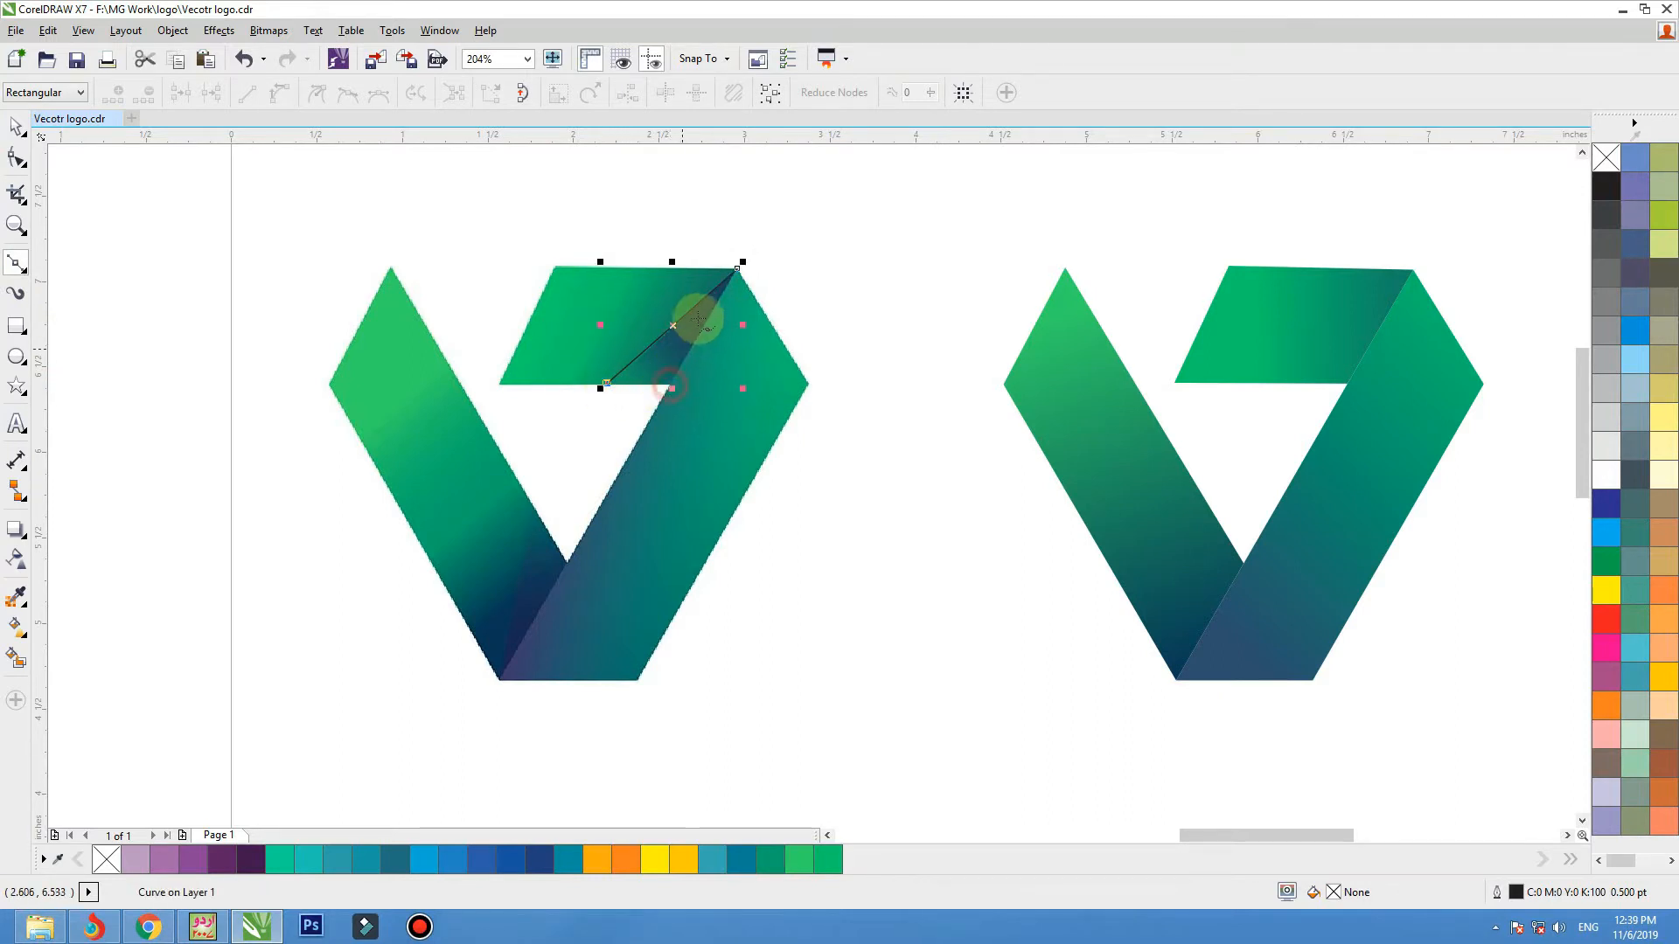
left_click(671, 383)
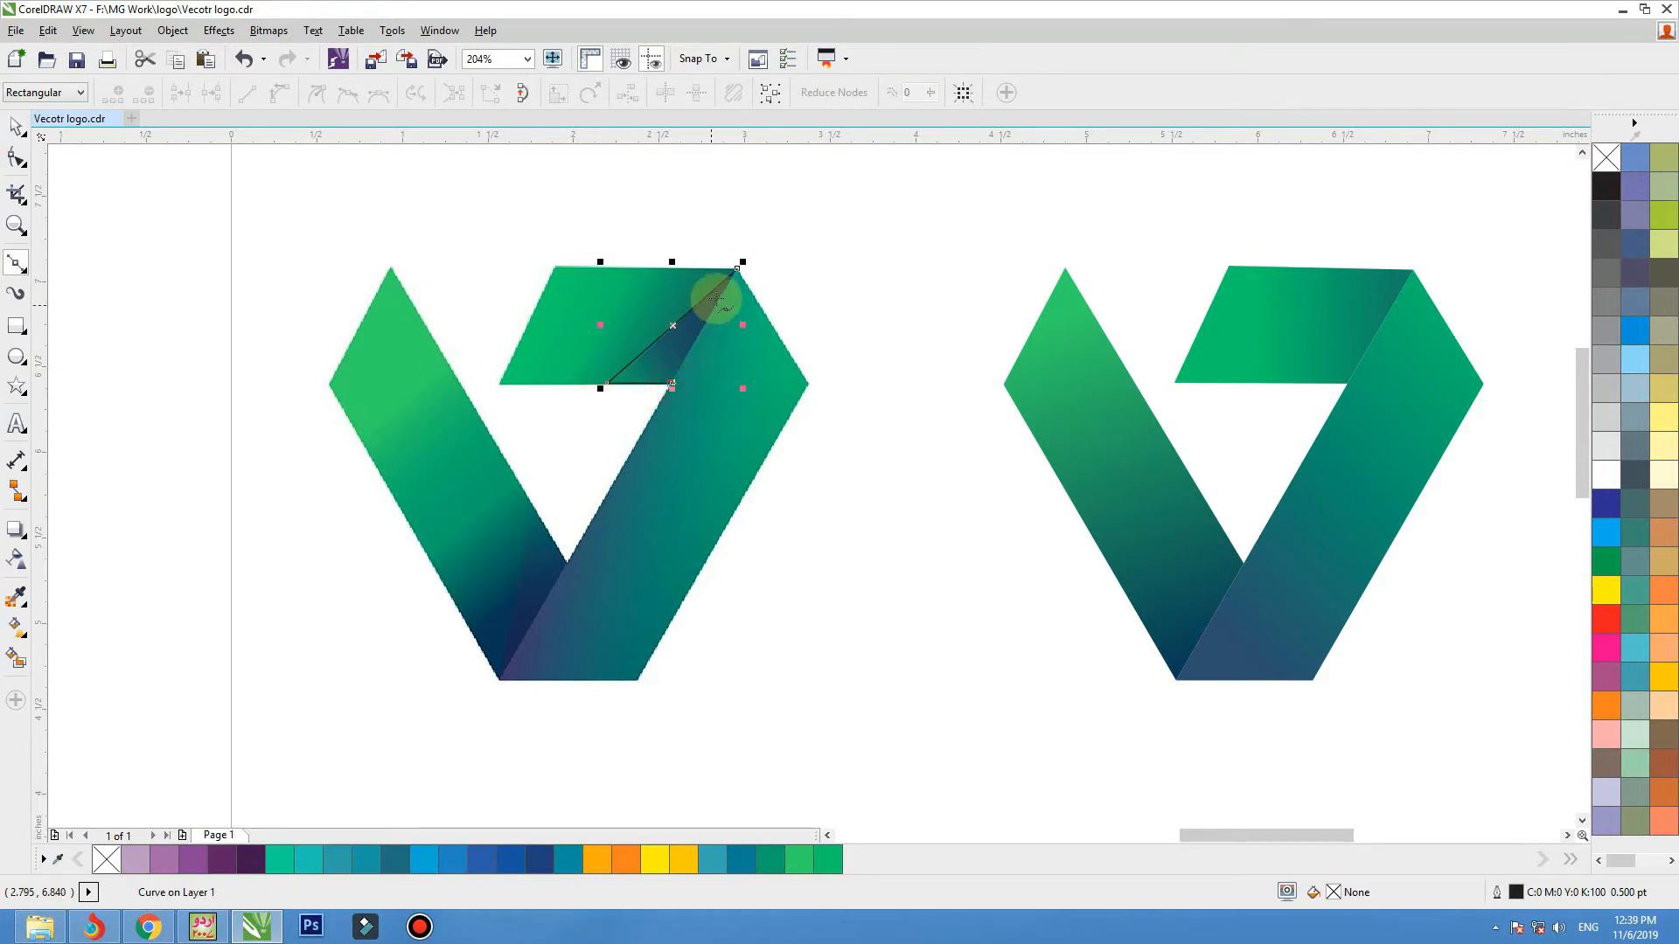
left_click(737, 270)
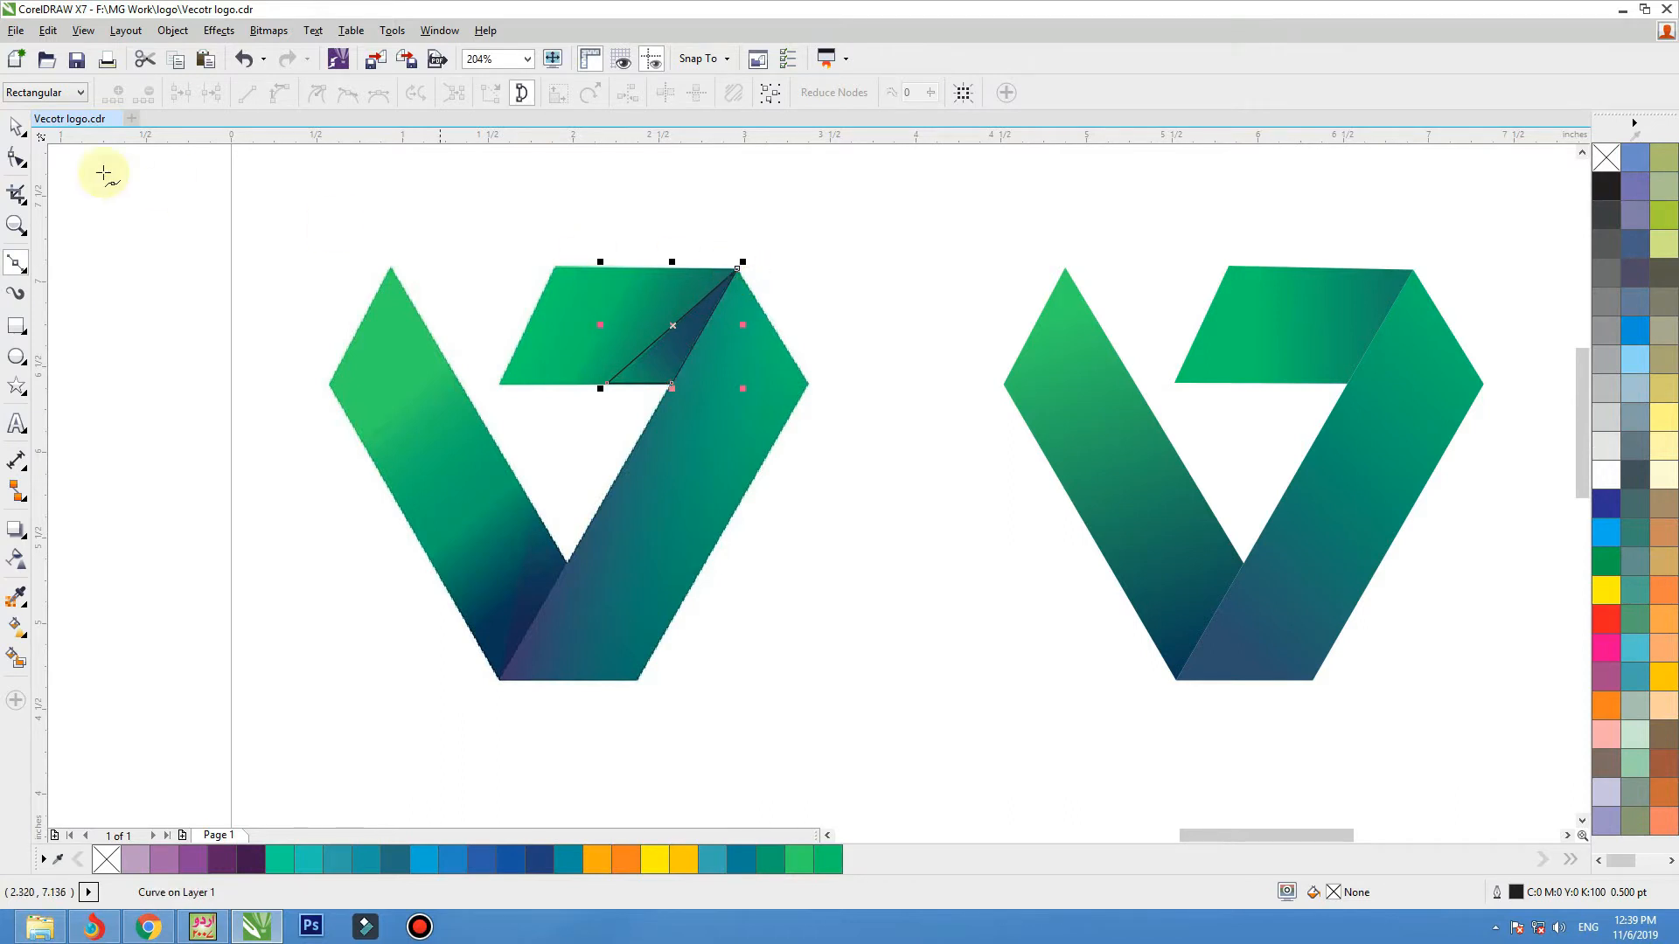
Fill the traced triangle with teal blue #028194 and move it onto the matching fold corner of the vector logo.
left_click(16, 127)
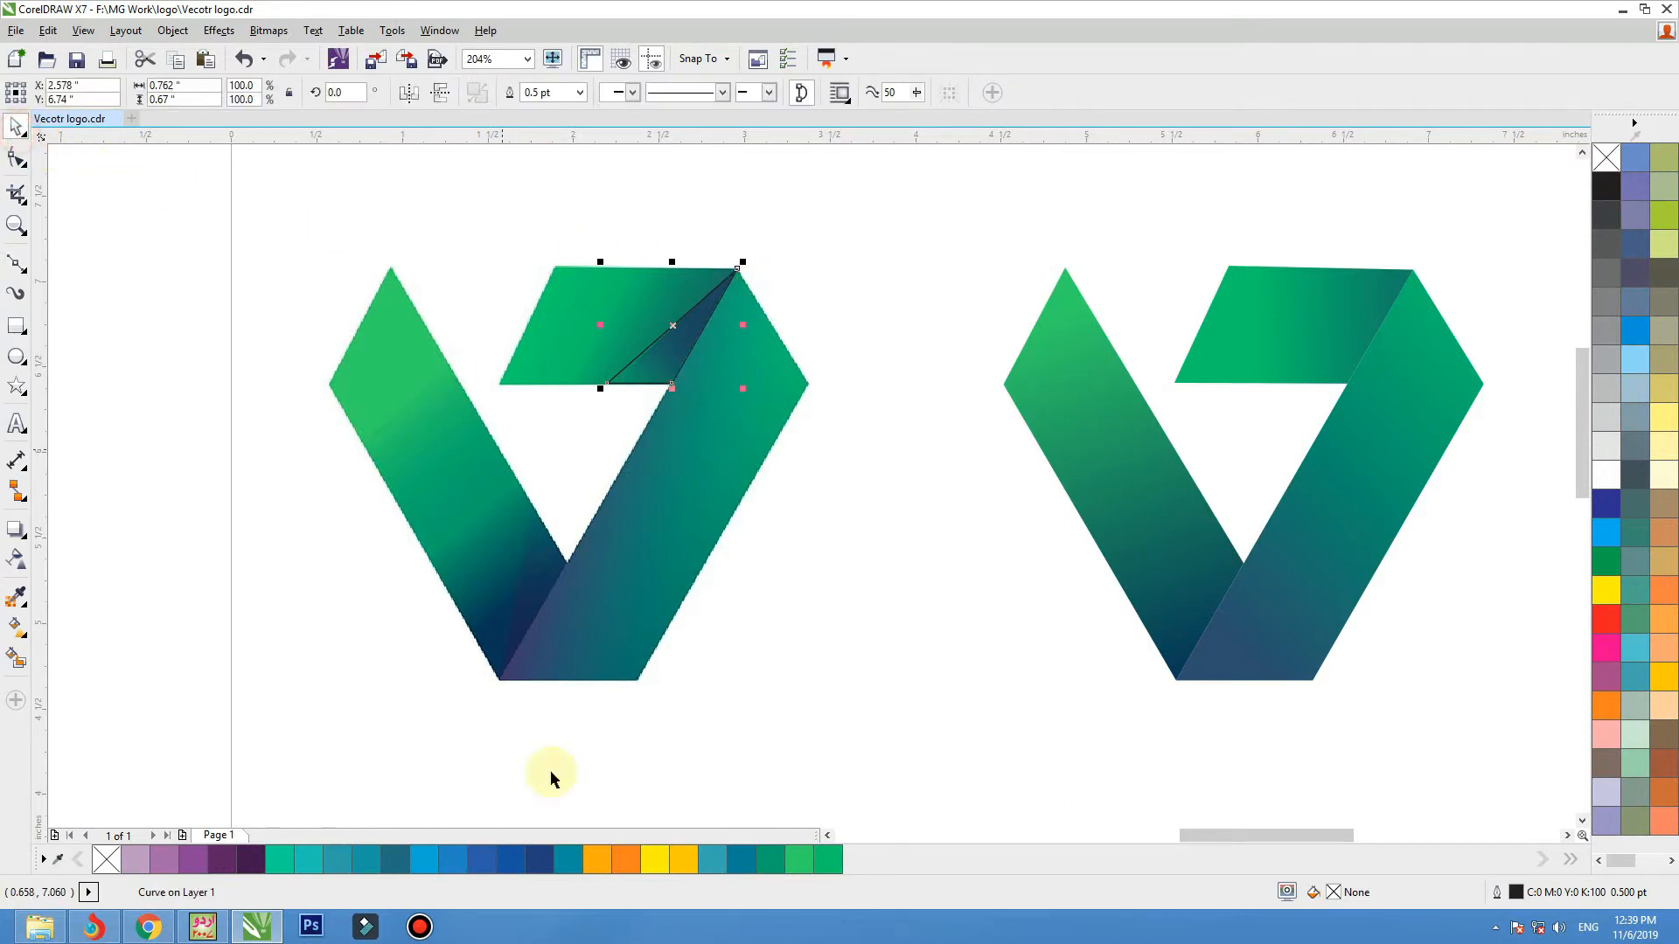
left_click(741, 860)
left_click_drag(739, 278, 1413, 269)
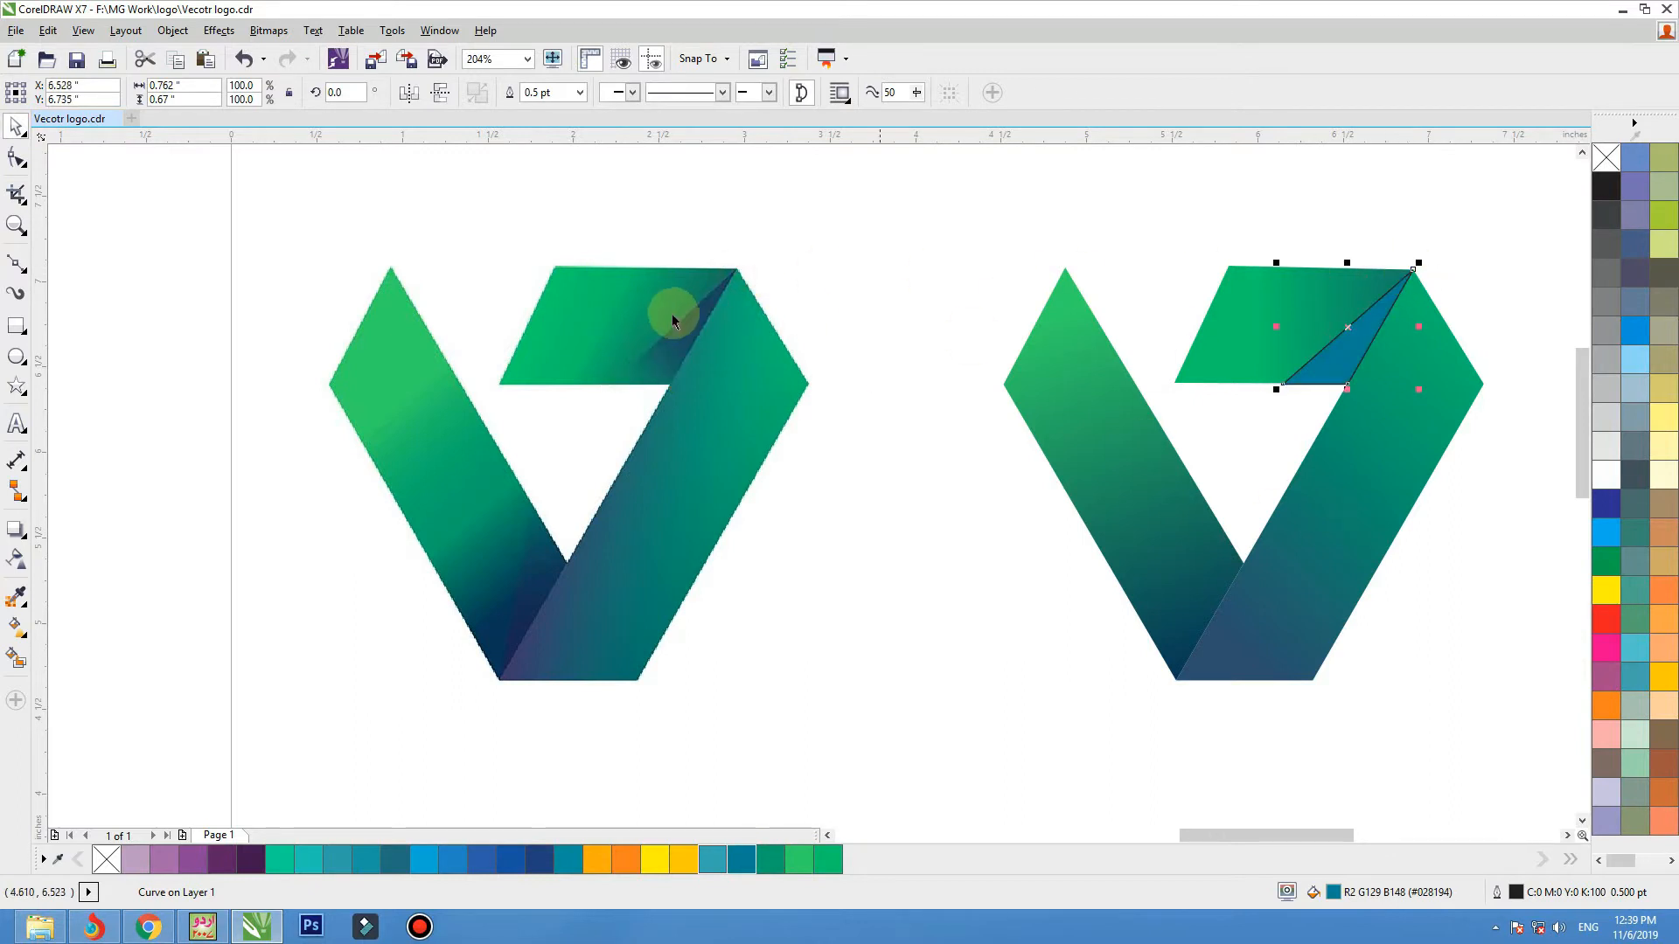
Recolour the fold triangle with dark blue #1F4665 sampled from the bitmap's fold and remove its outline.
left_click(16, 595)
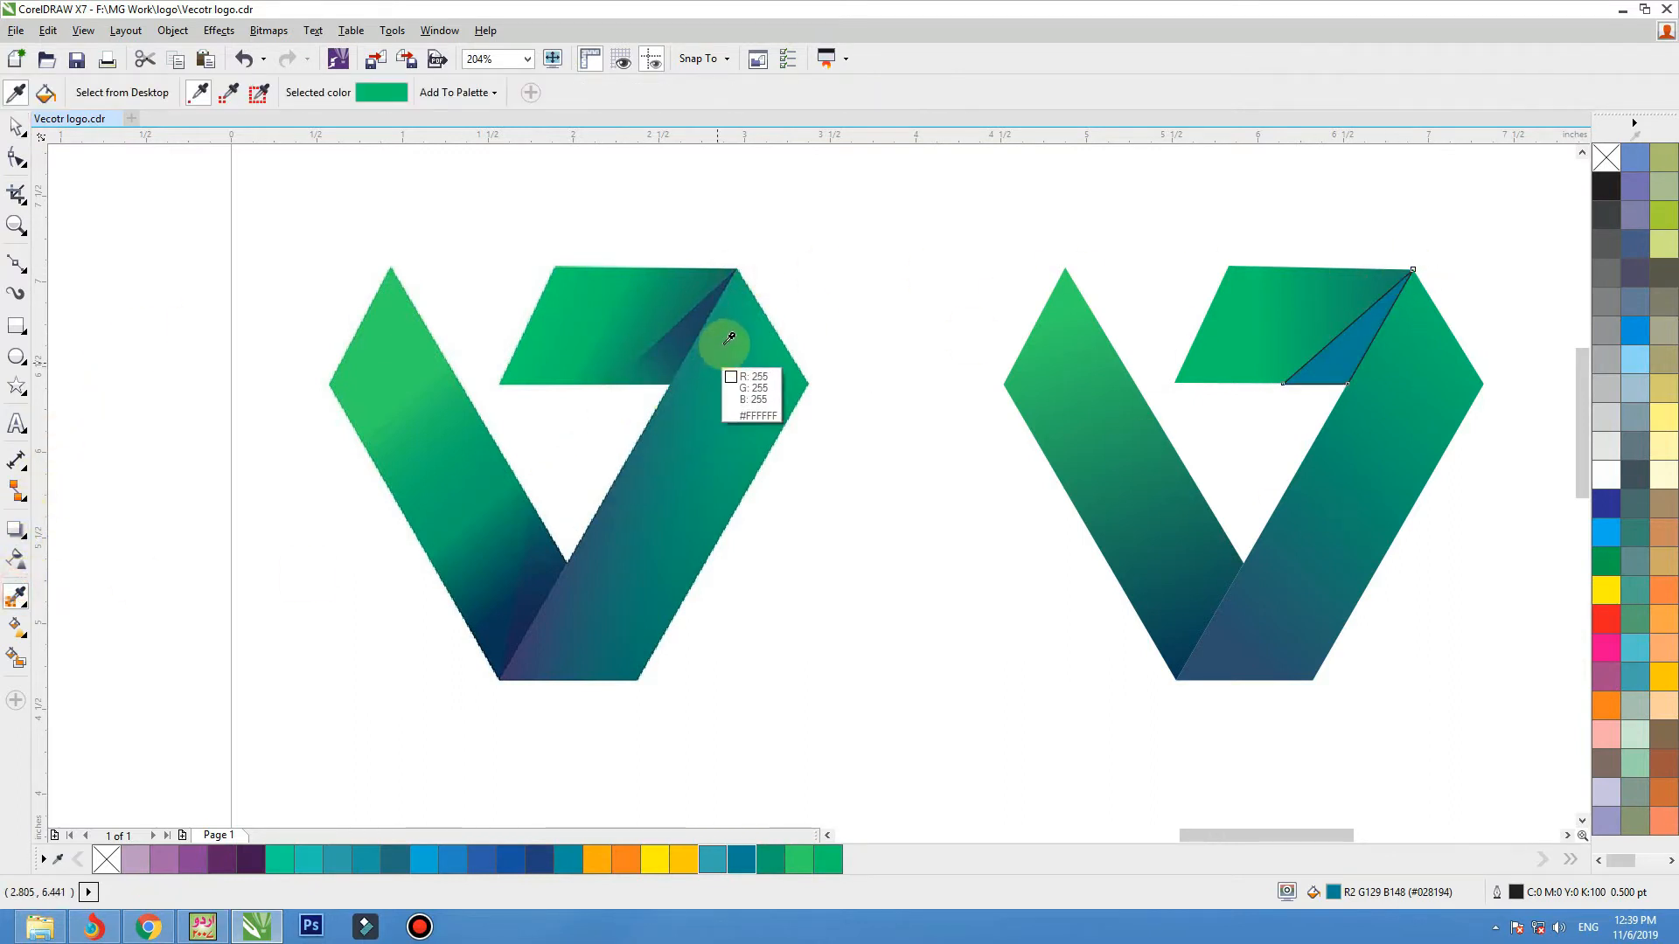
left_click(710, 325)
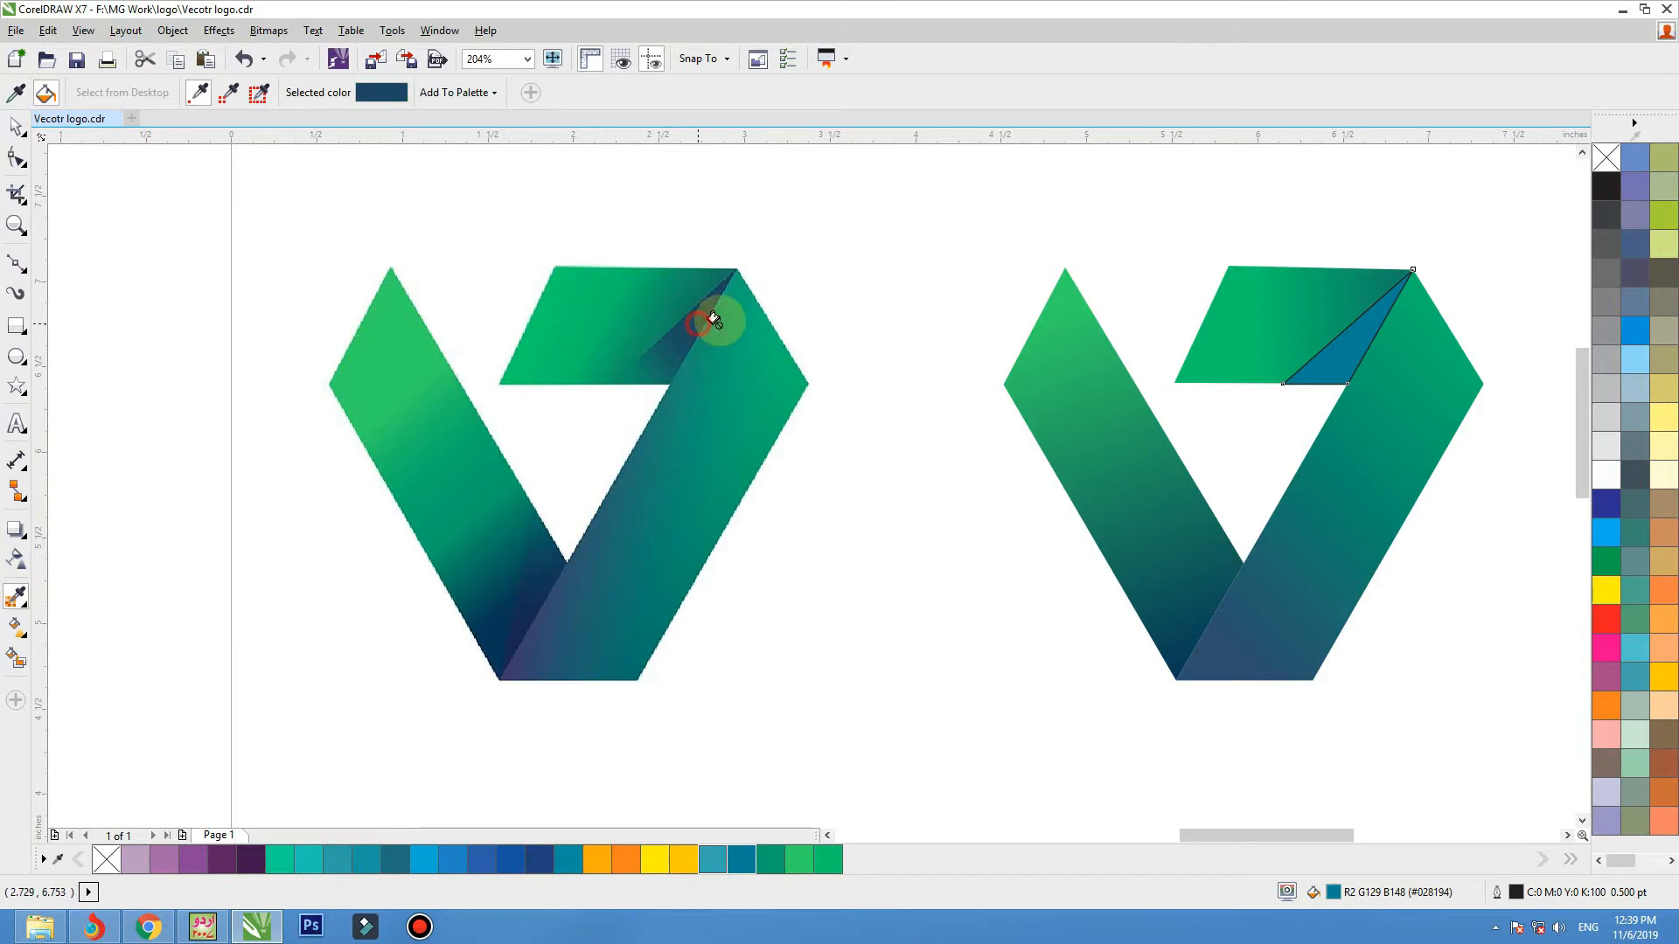
left_click(1329, 350)
right_click(1607, 159)
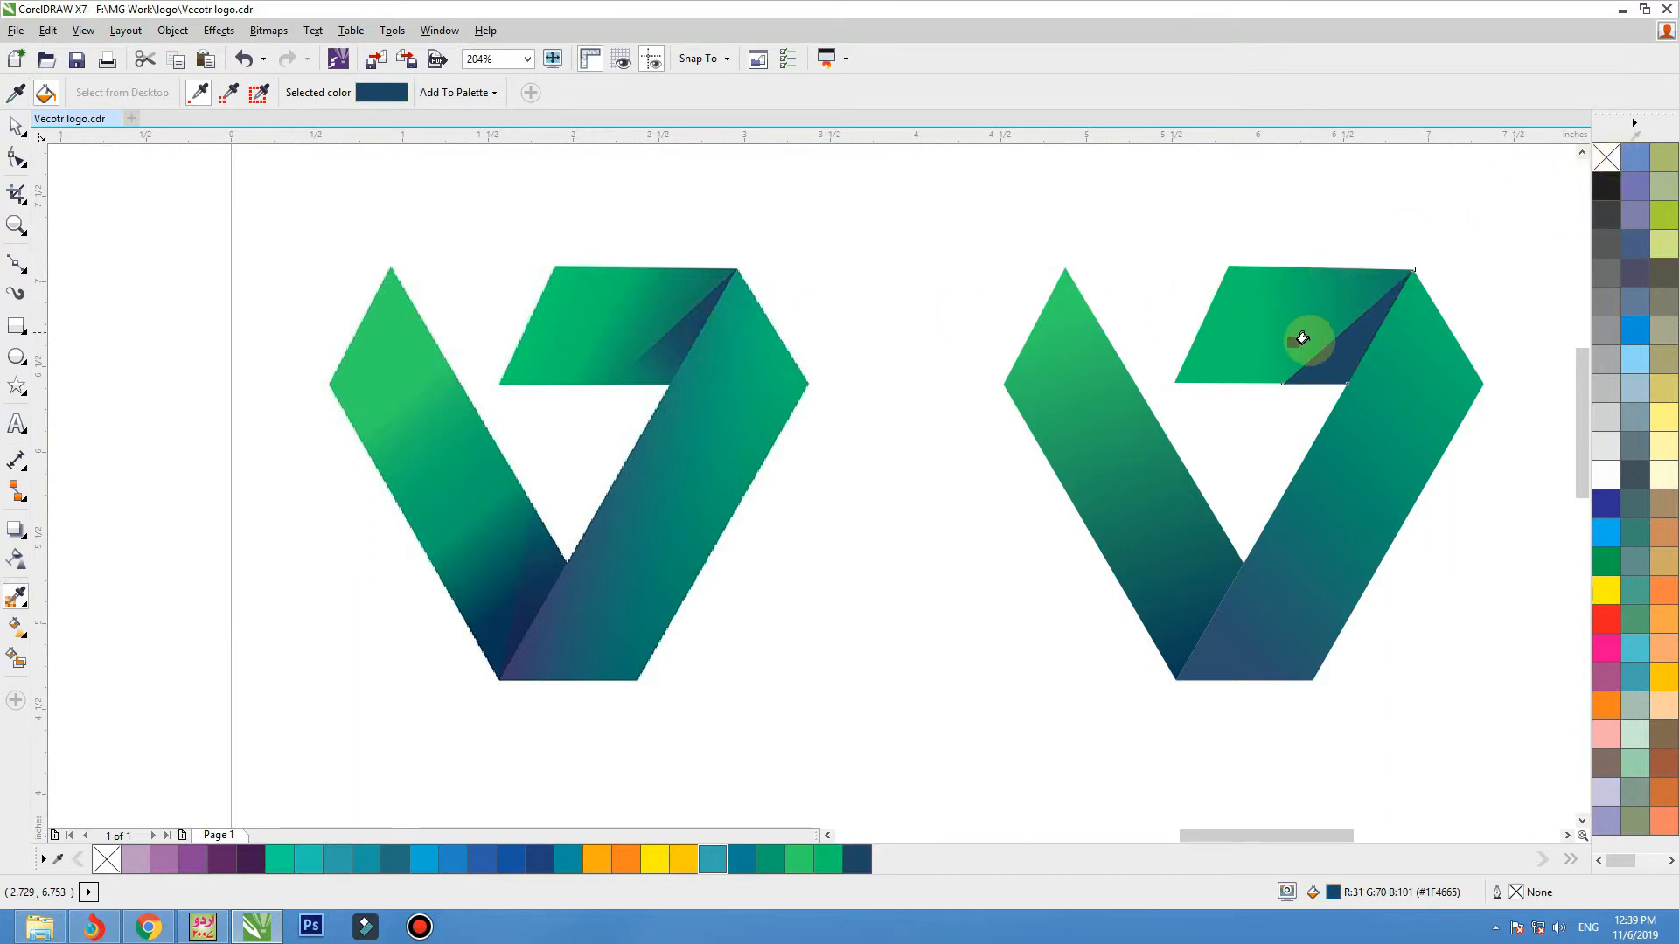
Fade the dark fold triangle on the vector's top band with a linear transparency from its upper tip down-left at about -128°.
left_click(15, 125)
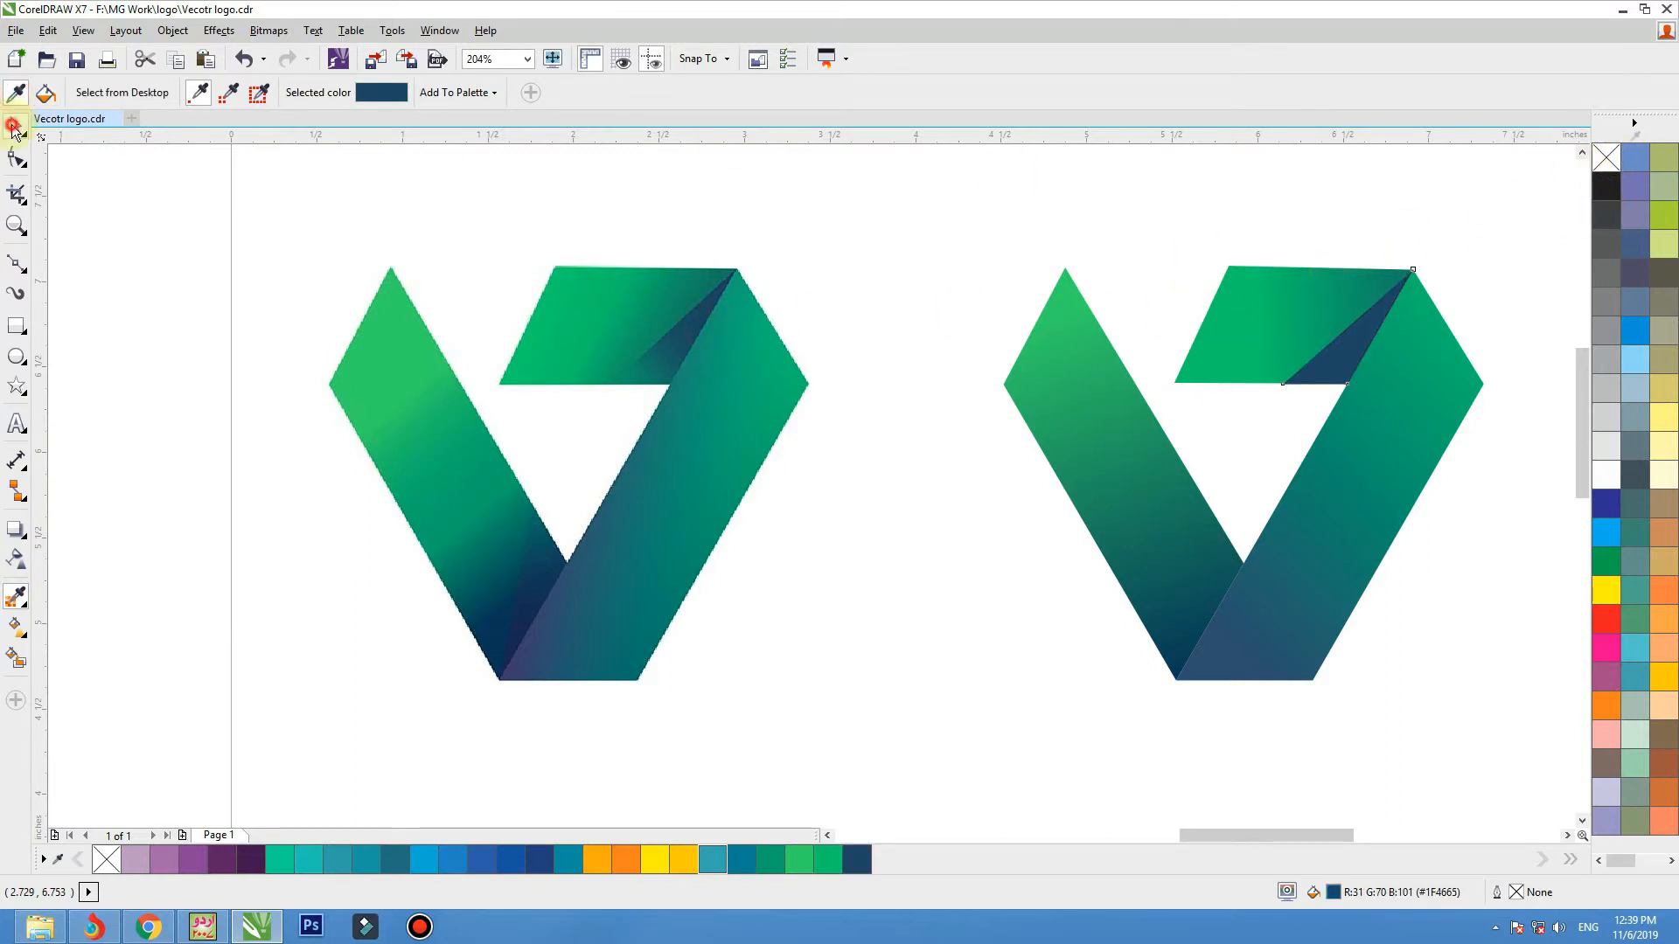
left_click(18, 564)
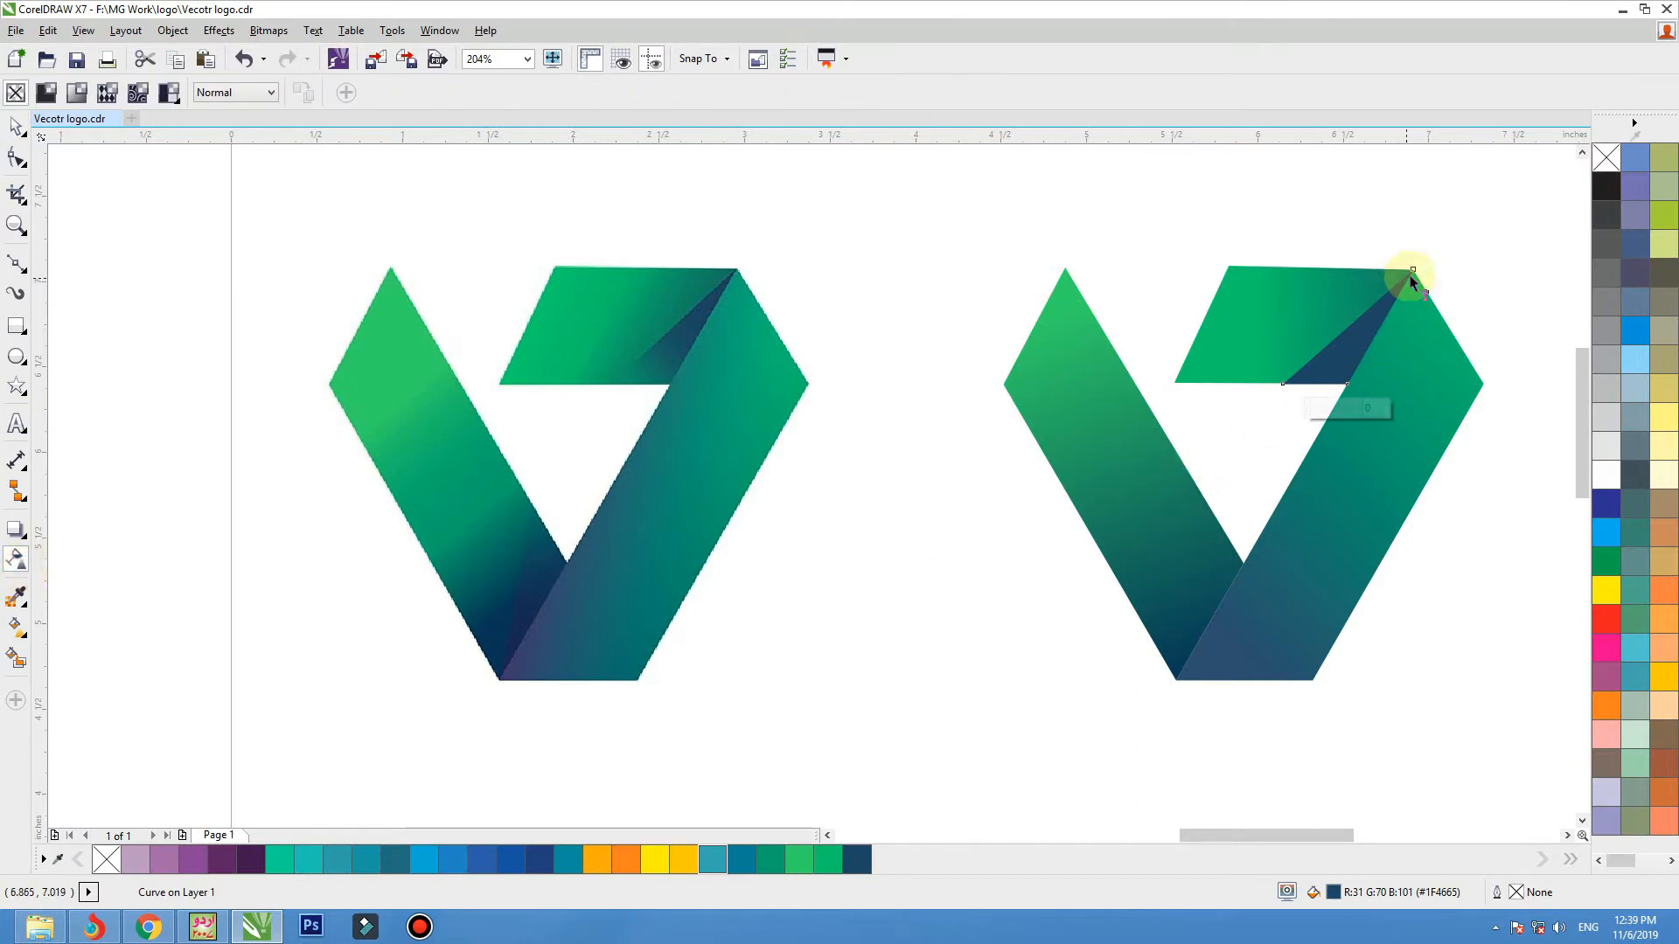
left_click_drag(1406, 277, 1305, 391)
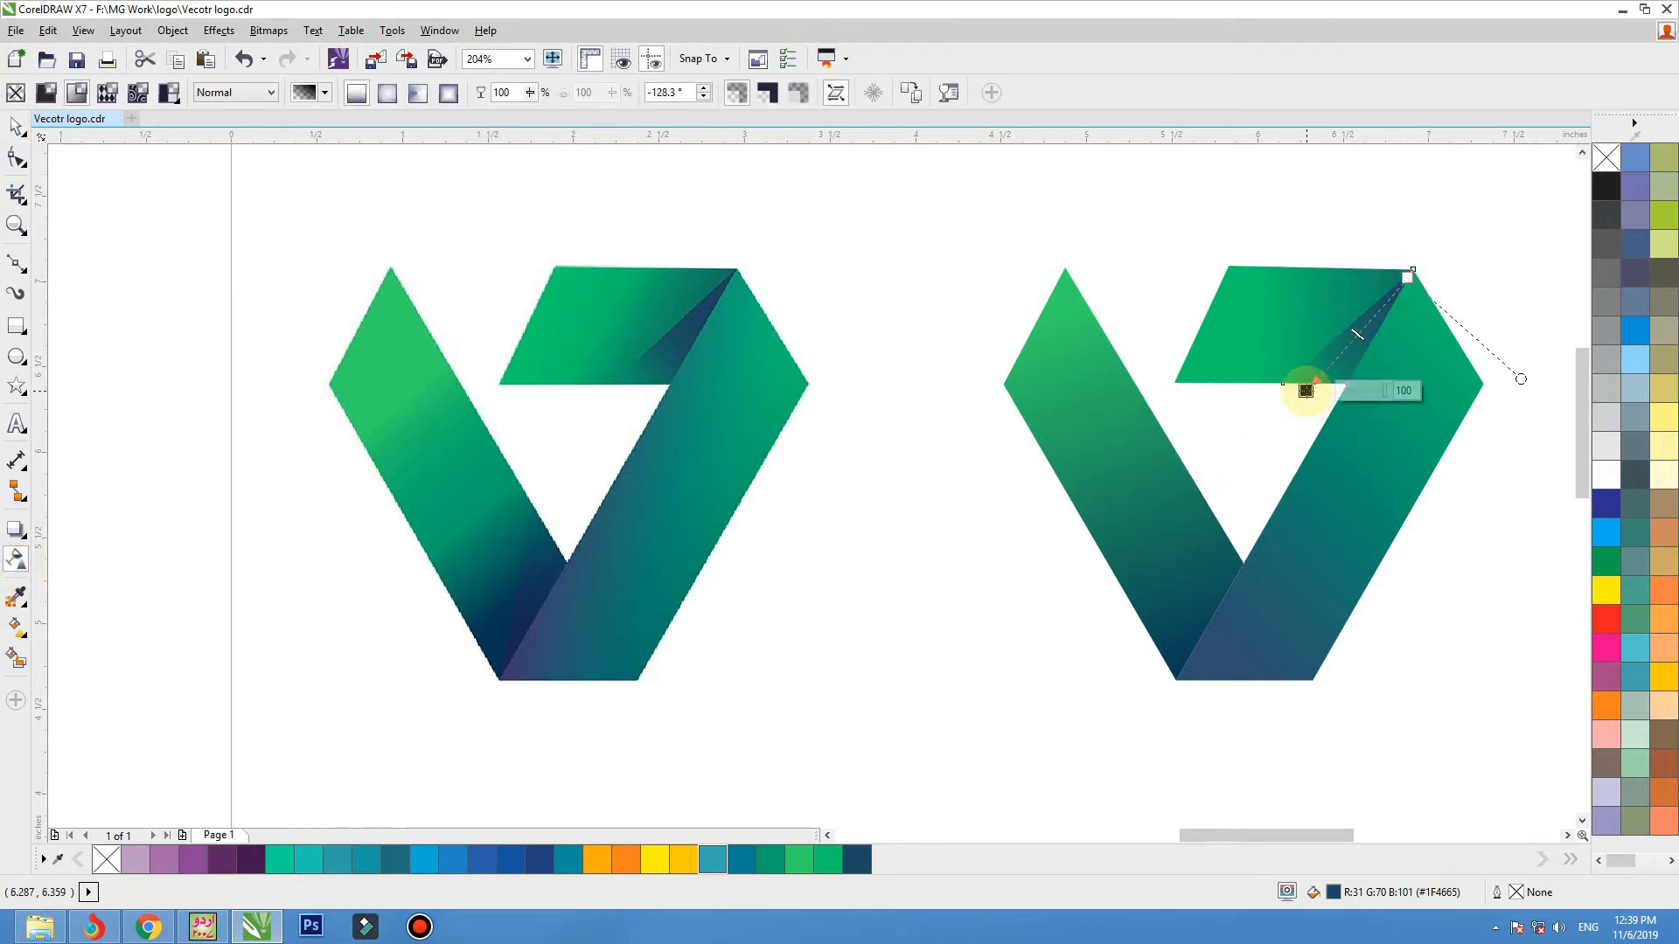
left_click(16, 127)
Trace the dark triangular shadow at the lower end of the bitmap's left band as a closed shape about 0.4 × 0.98 inches.
left_click(433, 201)
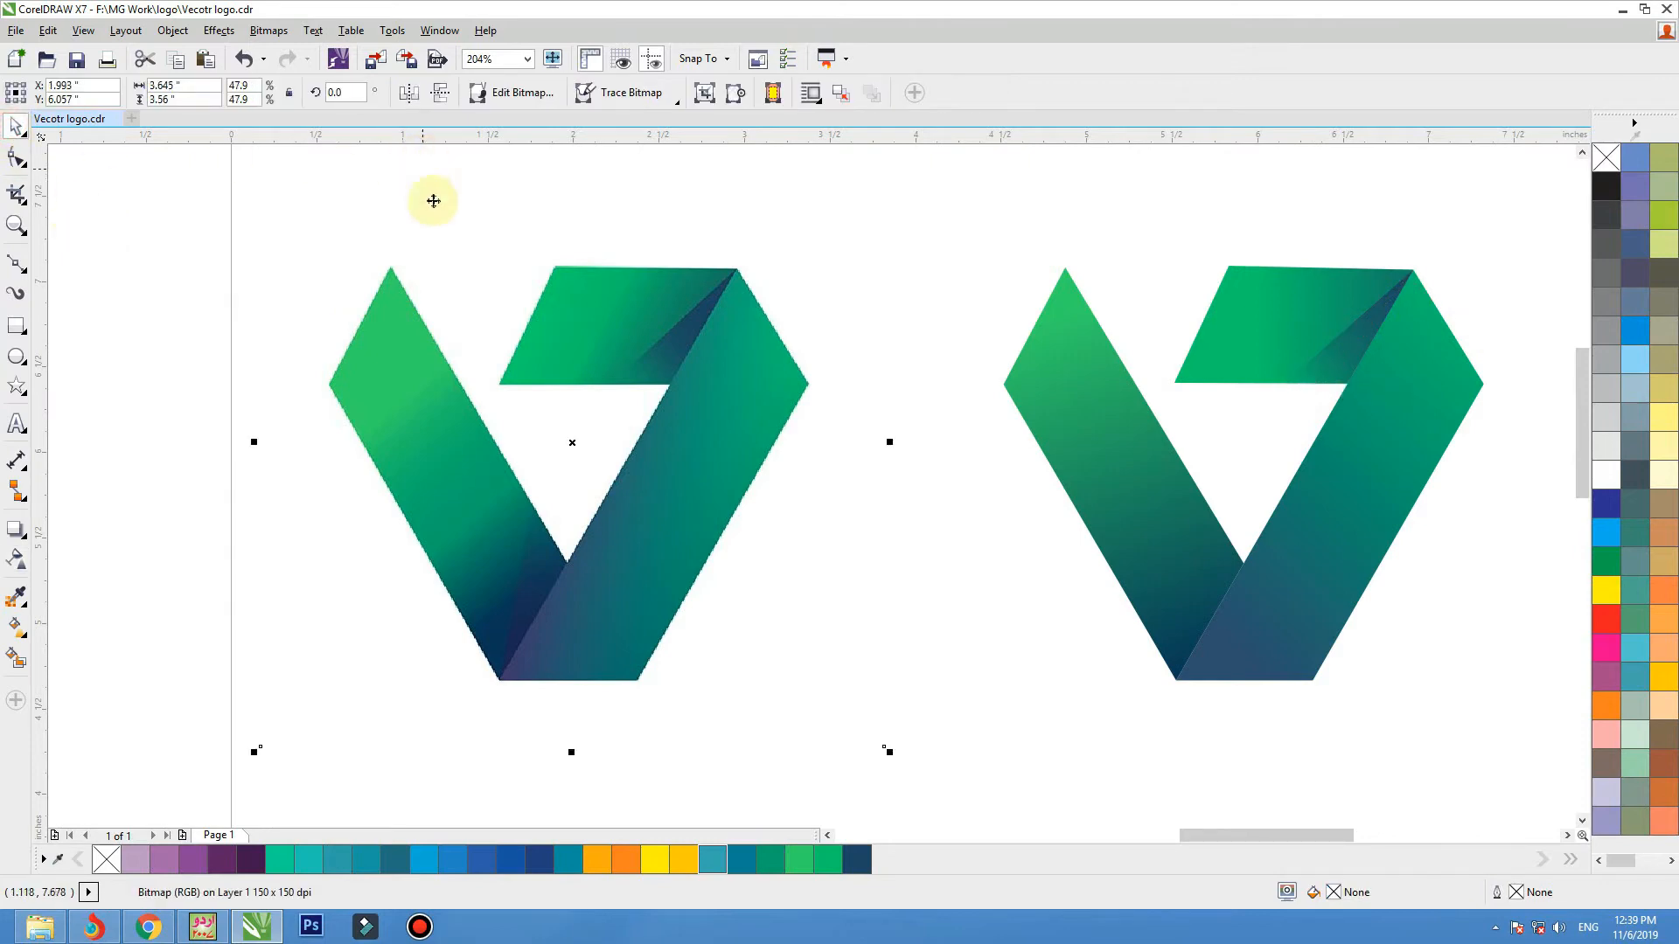
left_click(16, 263)
left_click(532, 507)
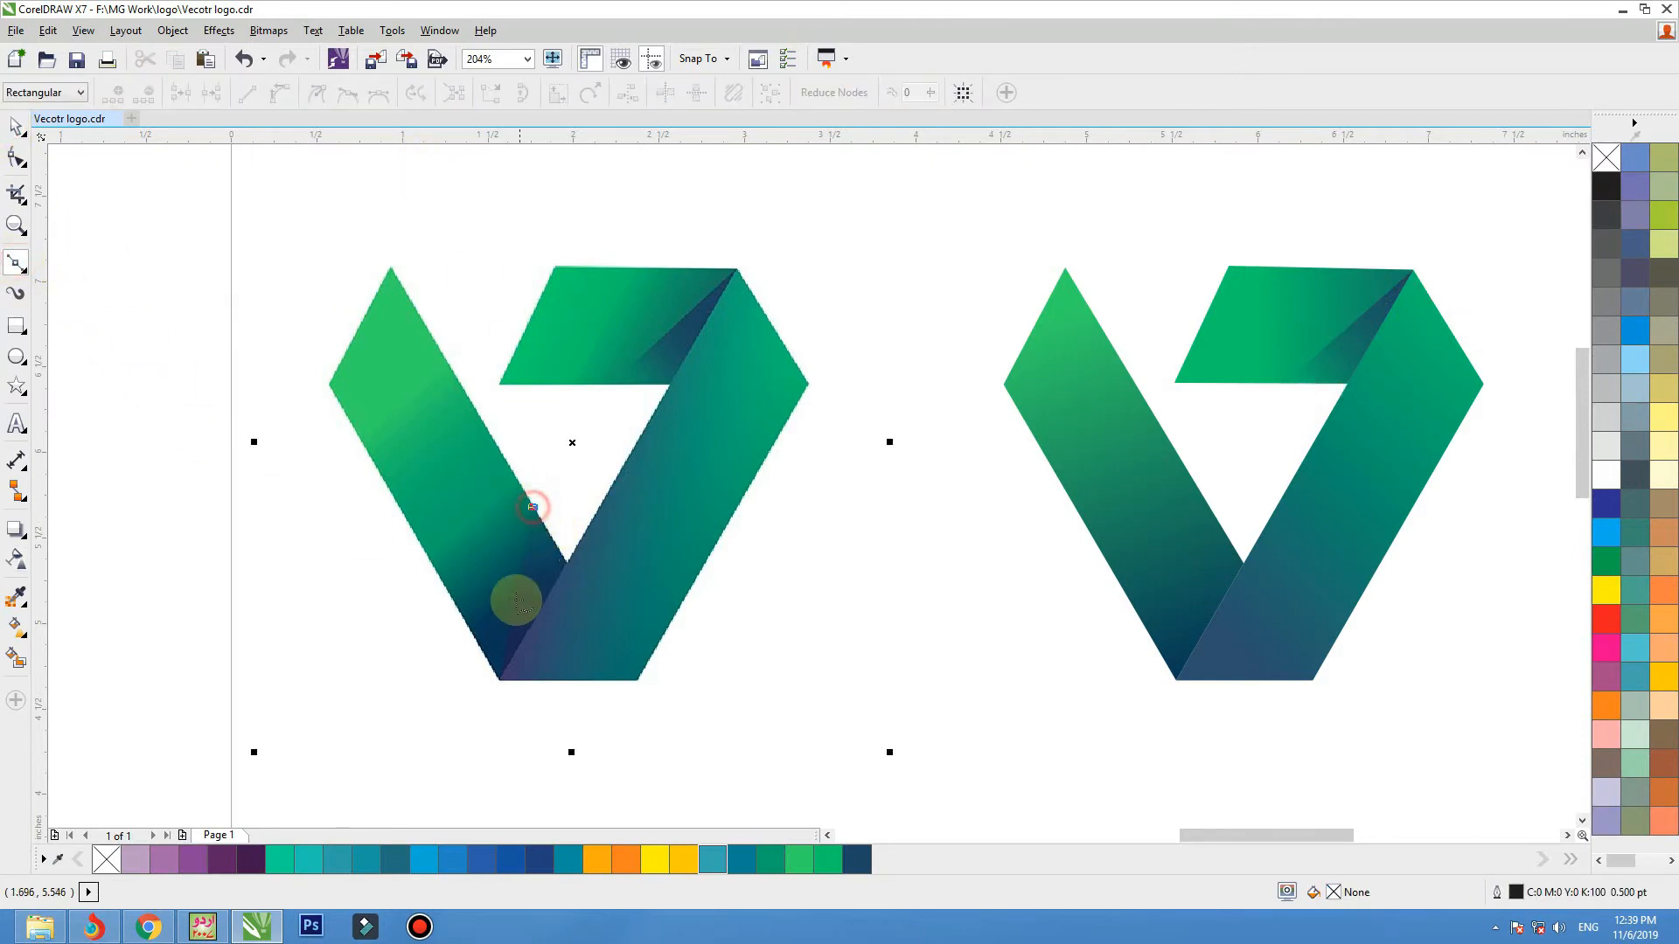
left_click(495, 677)
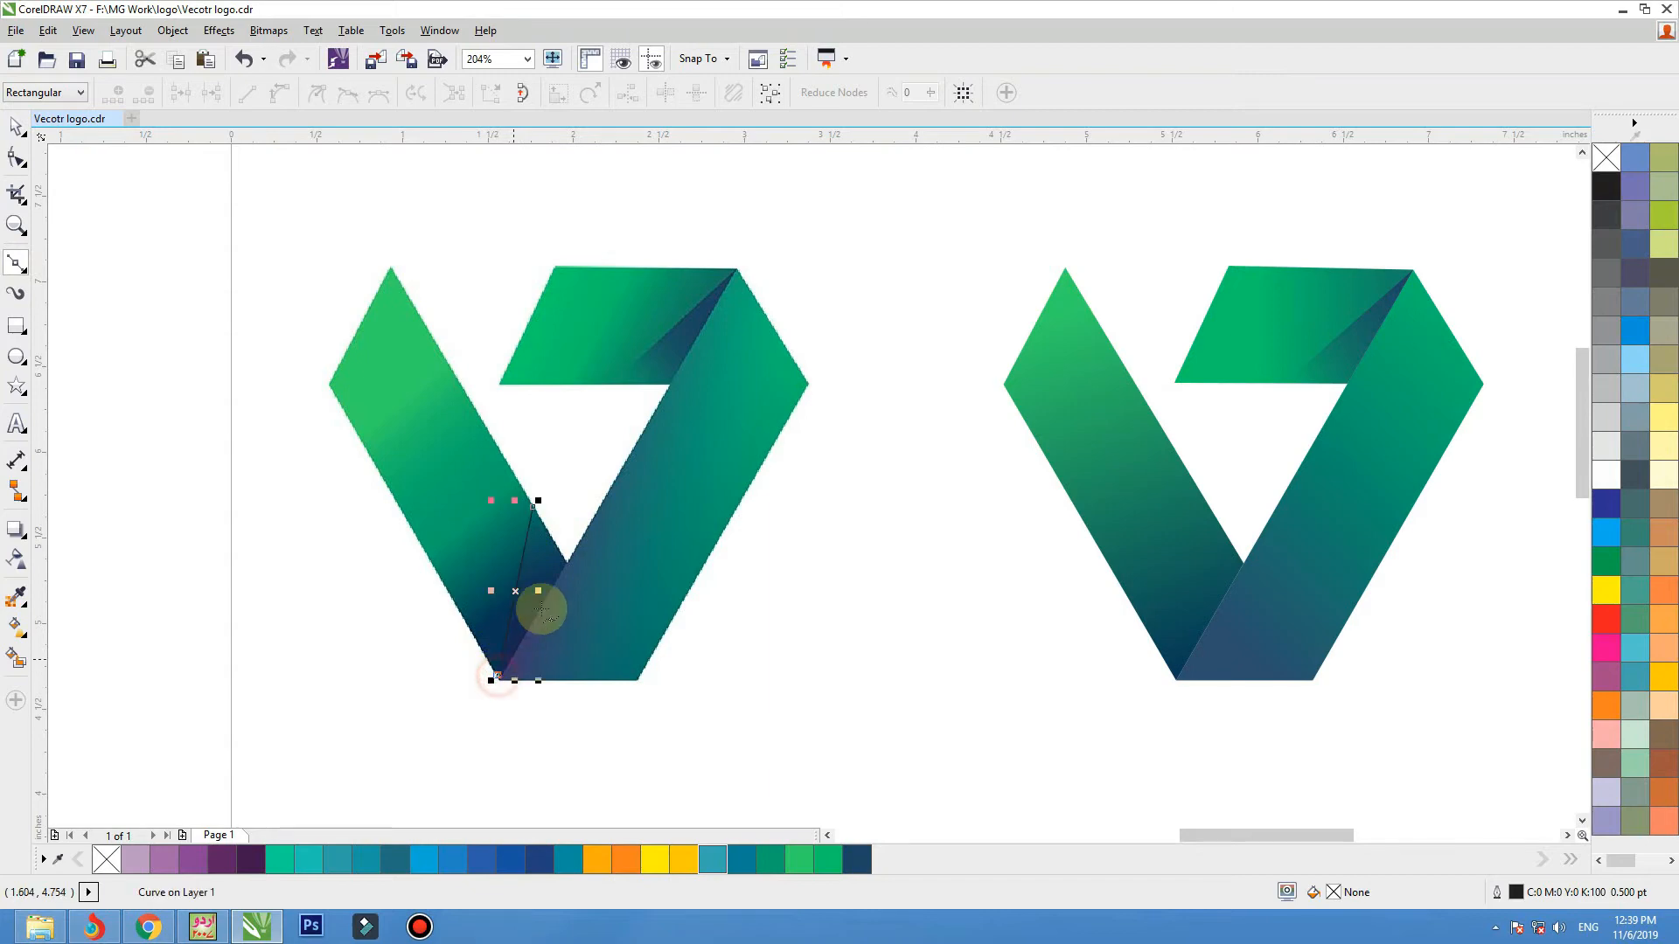
left_click(566, 563)
left_click(532, 507)
left_click(532, 505)
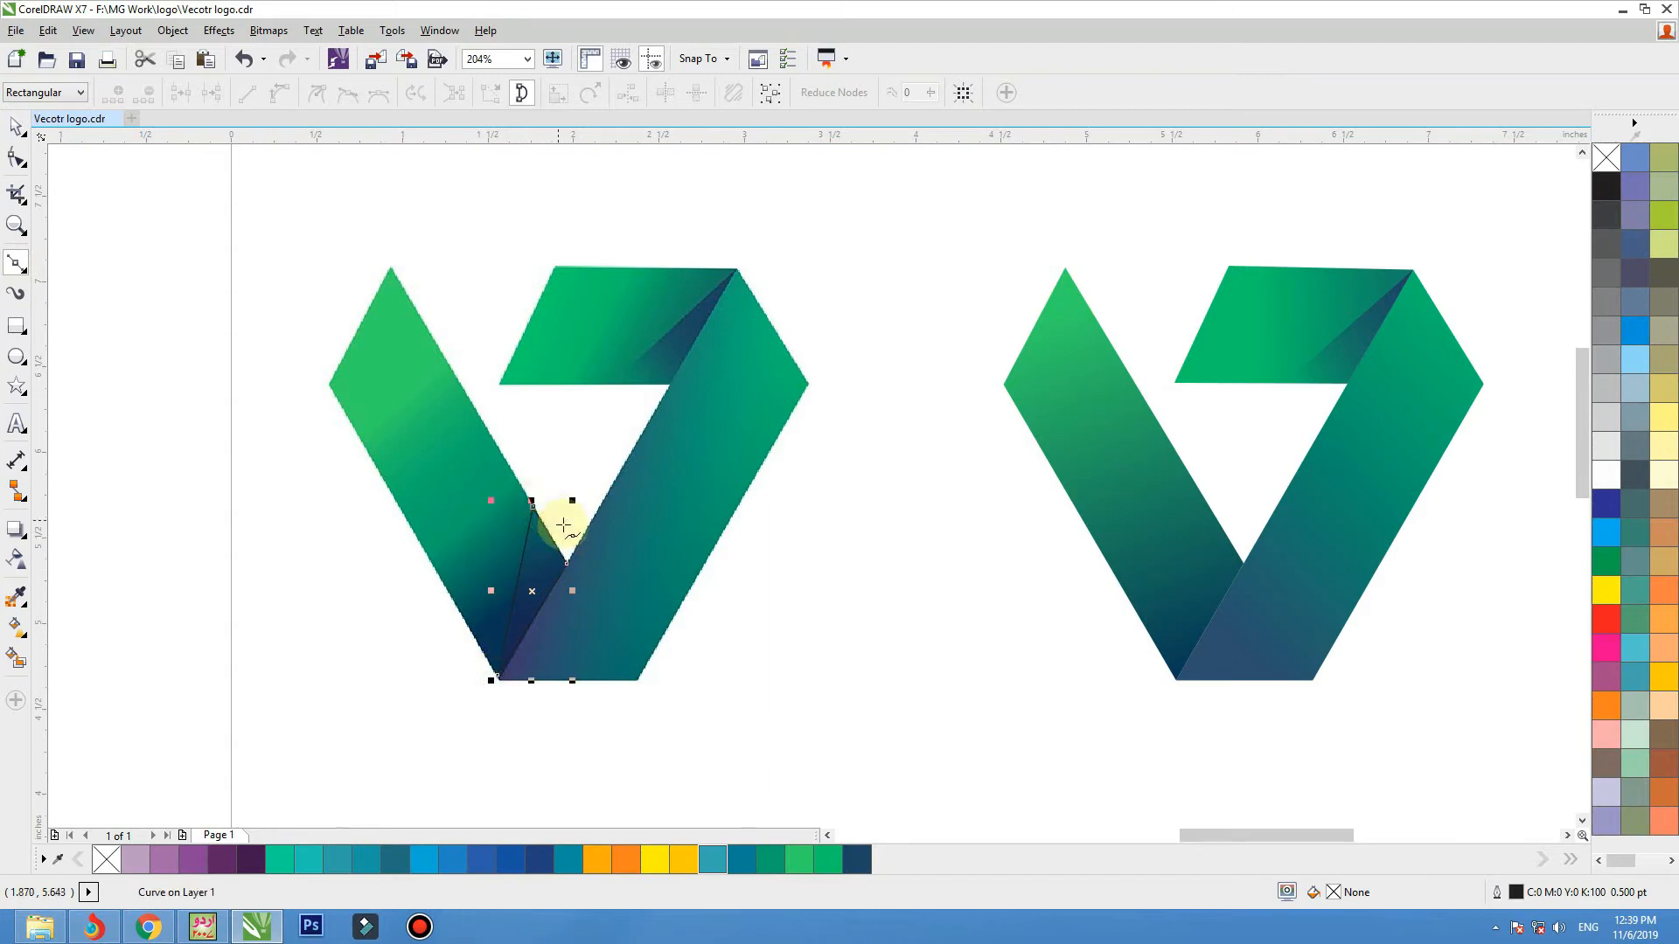
Move the traced shadow triangle onto the bottom fold of the vector logo and fill it with dark blue #1F4665.
left_click(16, 127)
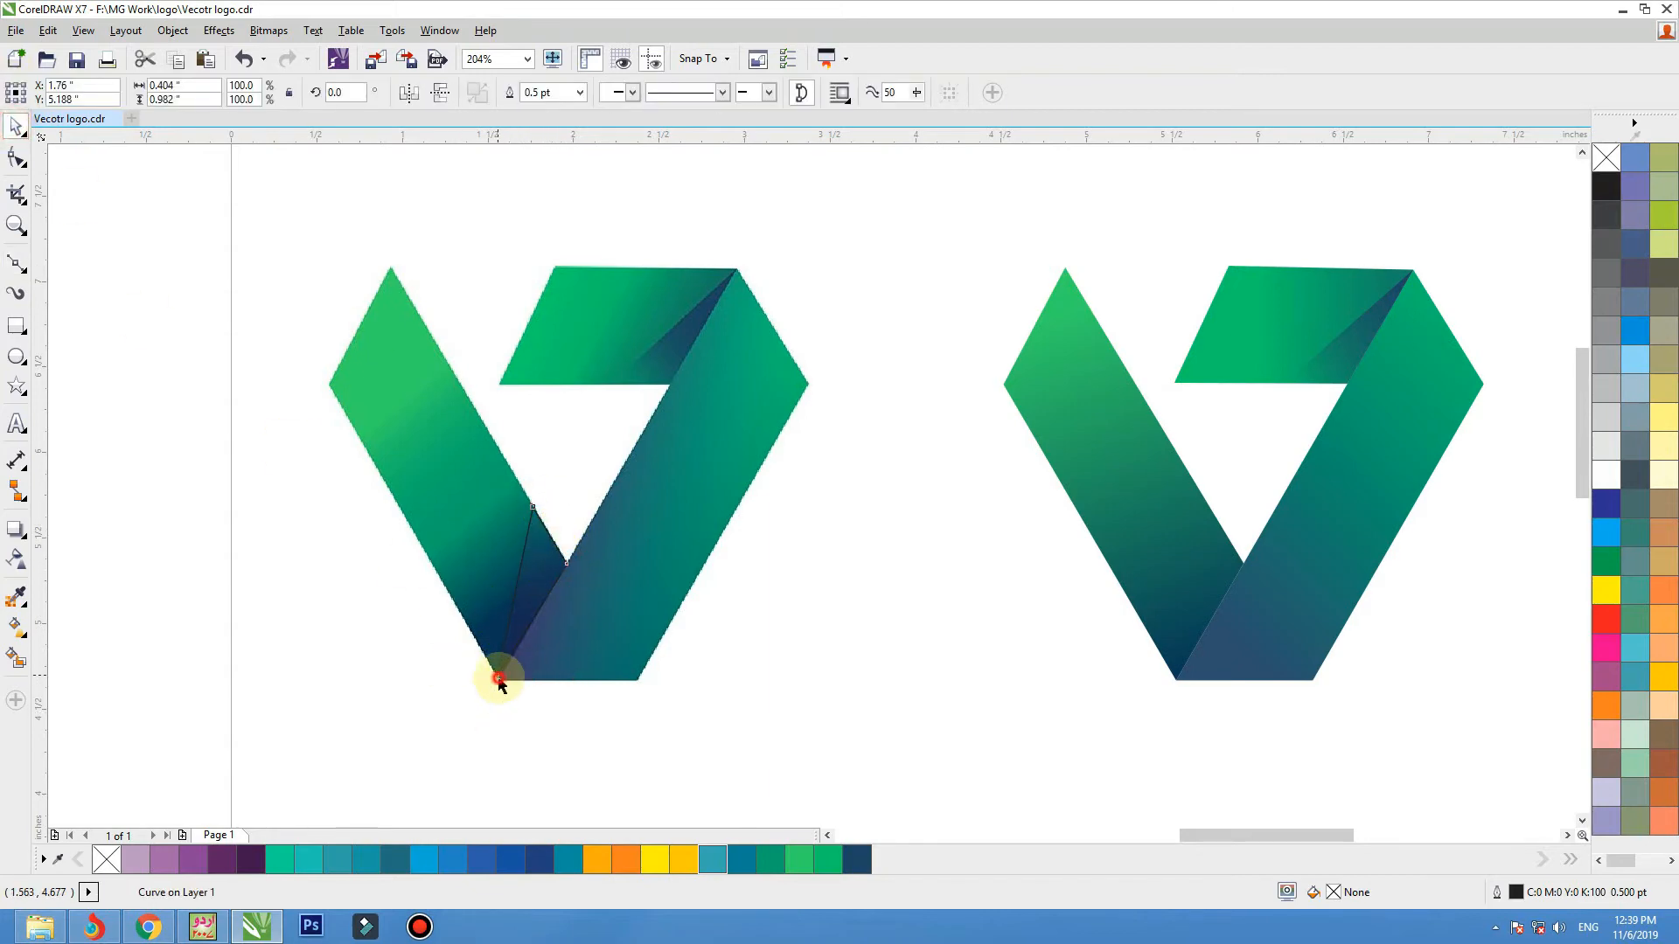
left_click_drag(498, 682, 1173, 680)
left_click(858, 848)
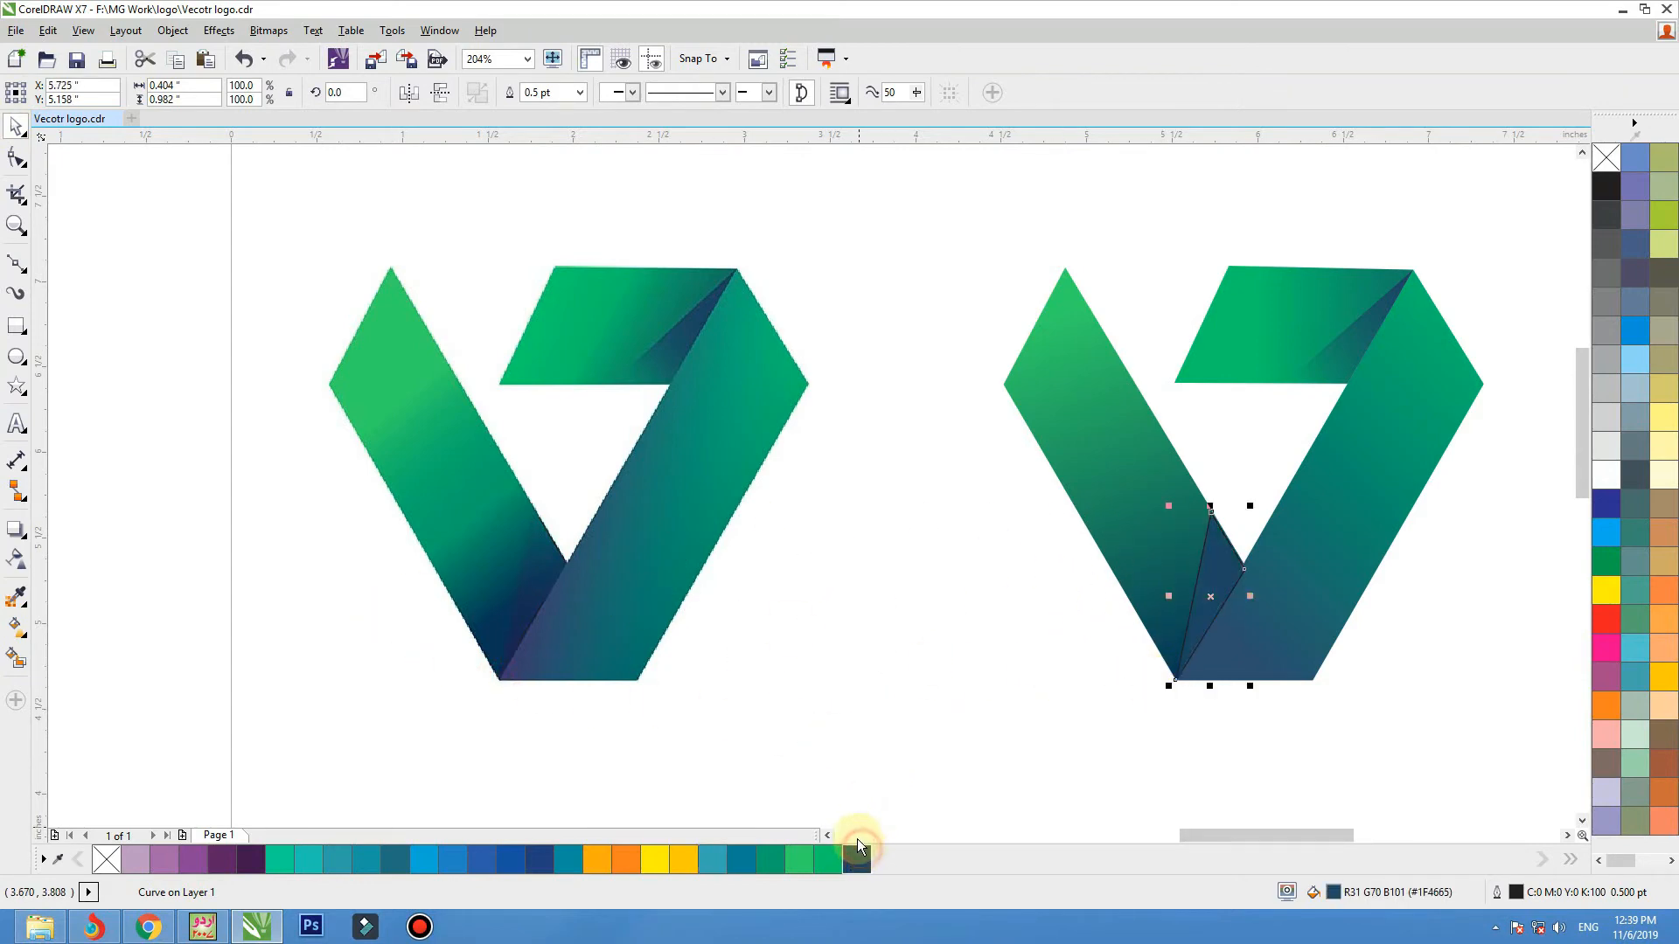
Recolour the bottom shadow triangle with navy #162953 sampled from the bitmap's lower fold.
left_click(18, 591)
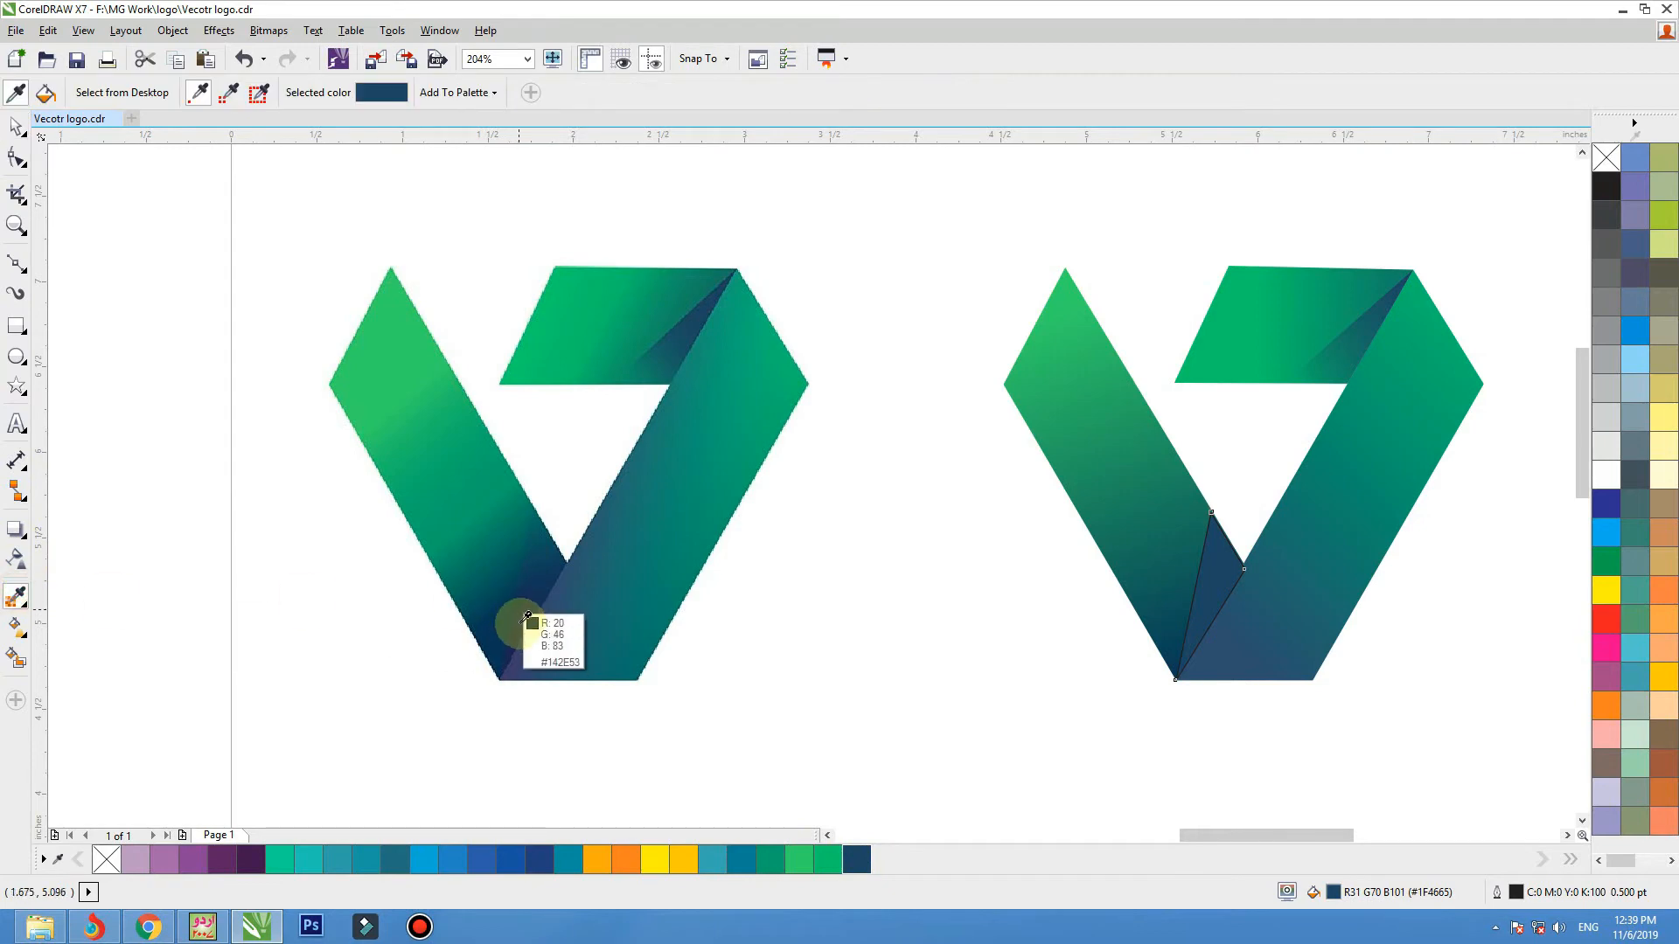
left_click(520, 636)
left_click(1218, 597)
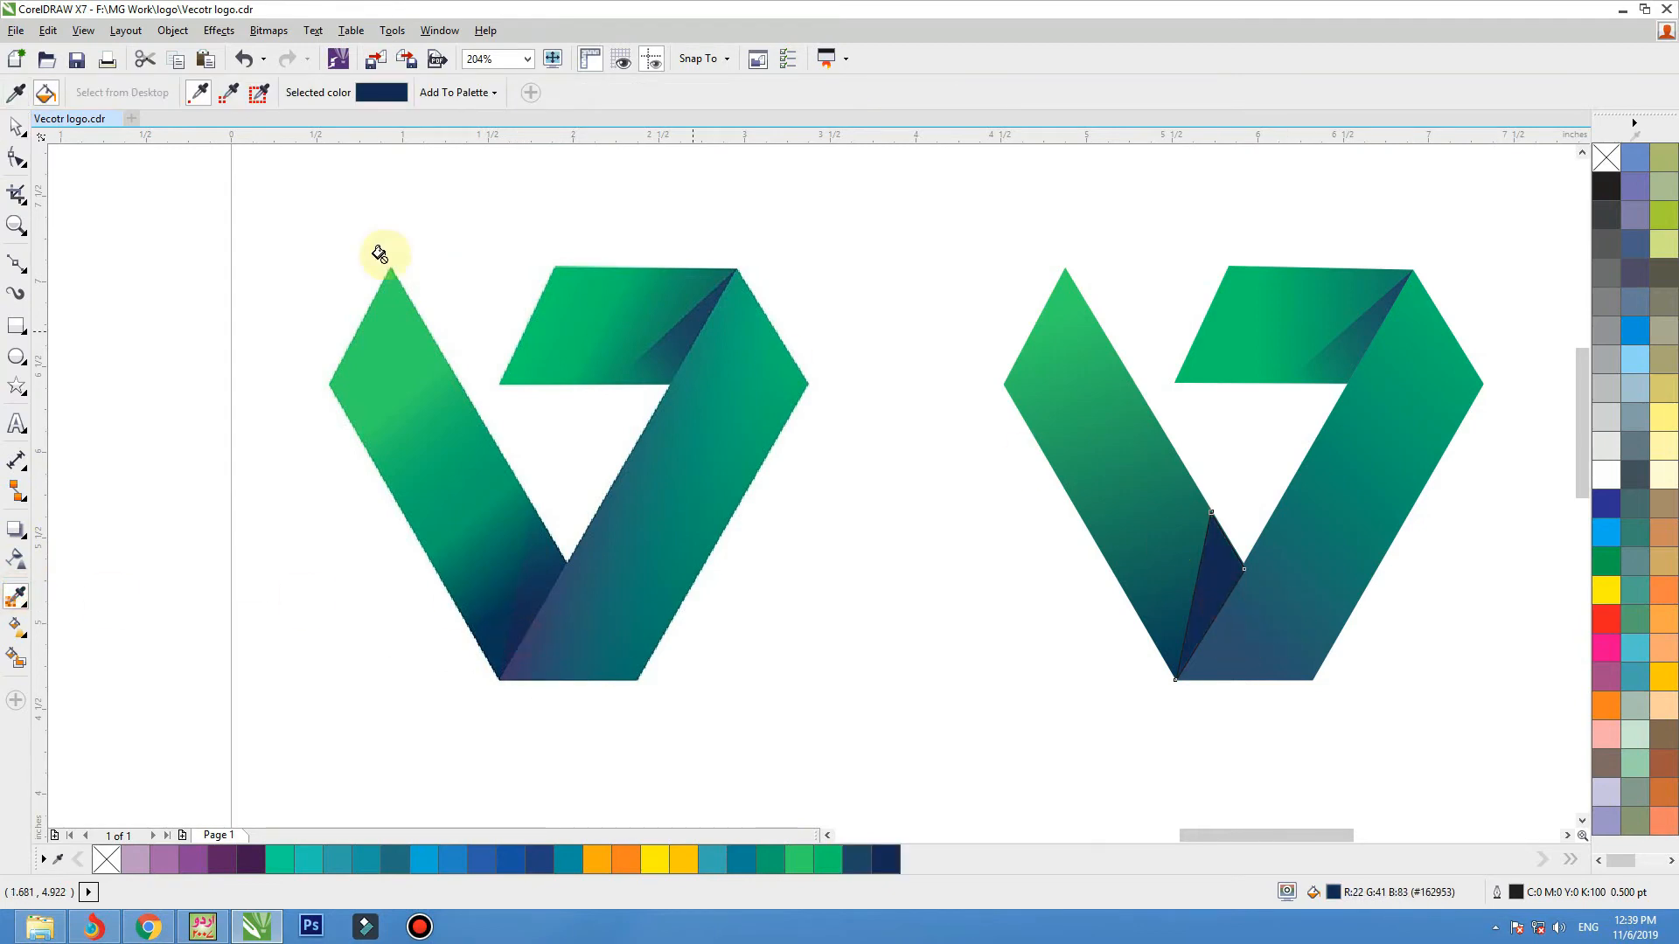
left_click(12, 128)
Apply a linear transparency to the bottom shadow triangle, fading from its lower point towards its upper end, and remove its outline.
left_click(17, 564)
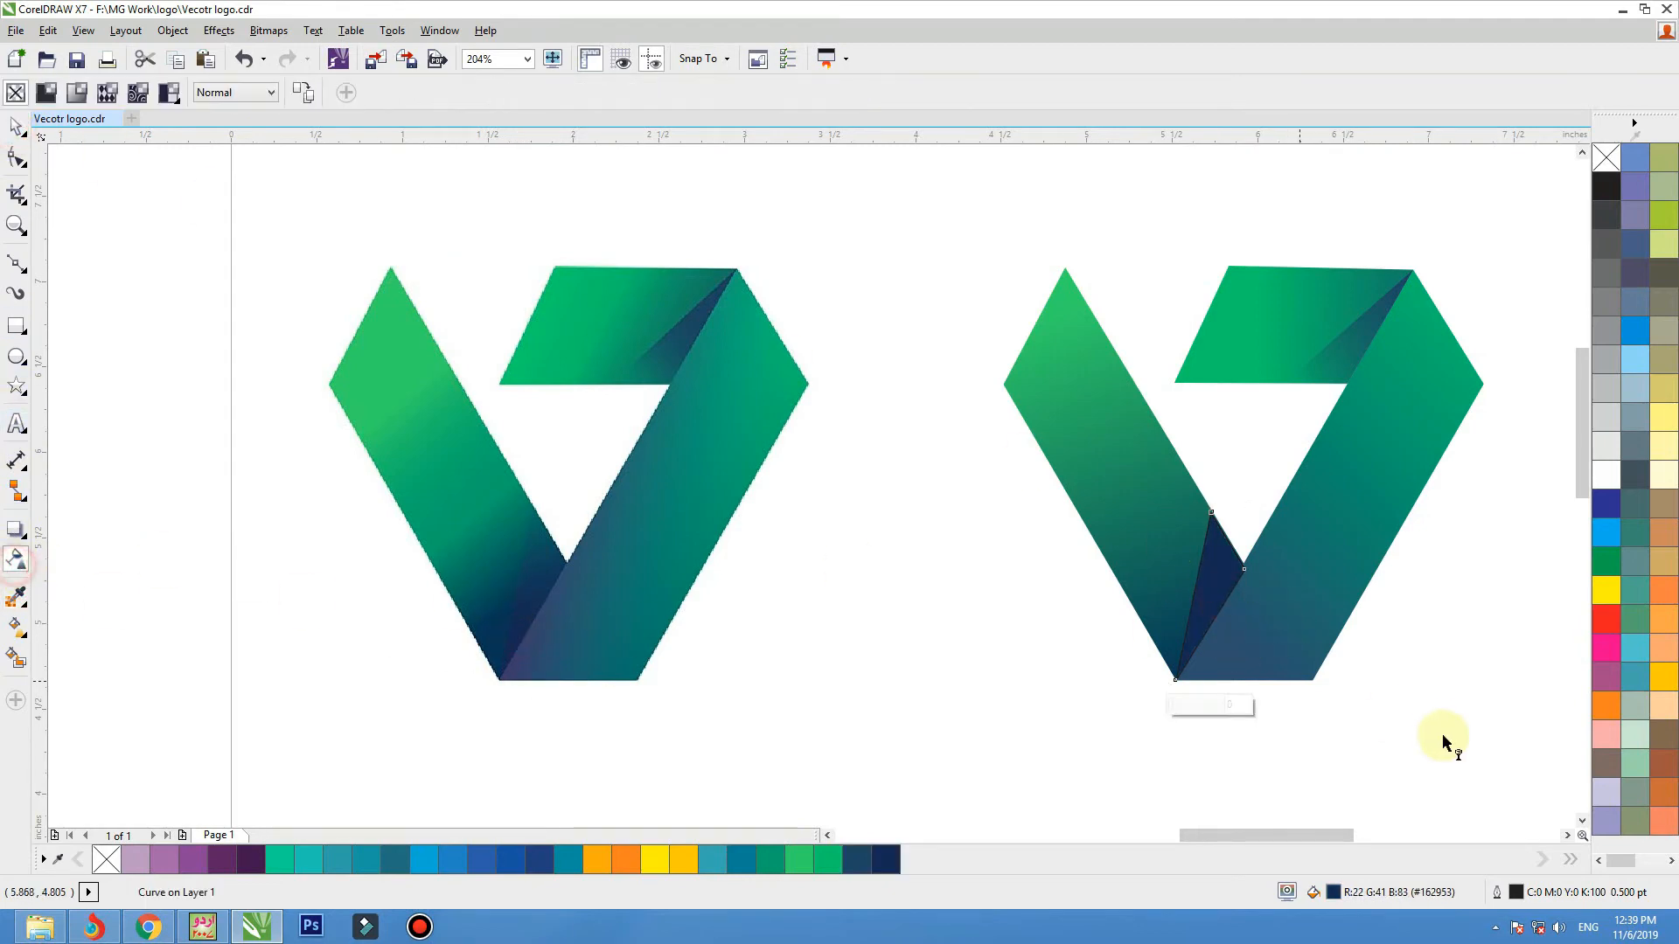
left_click_drag(1177, 691, 1226, 526)
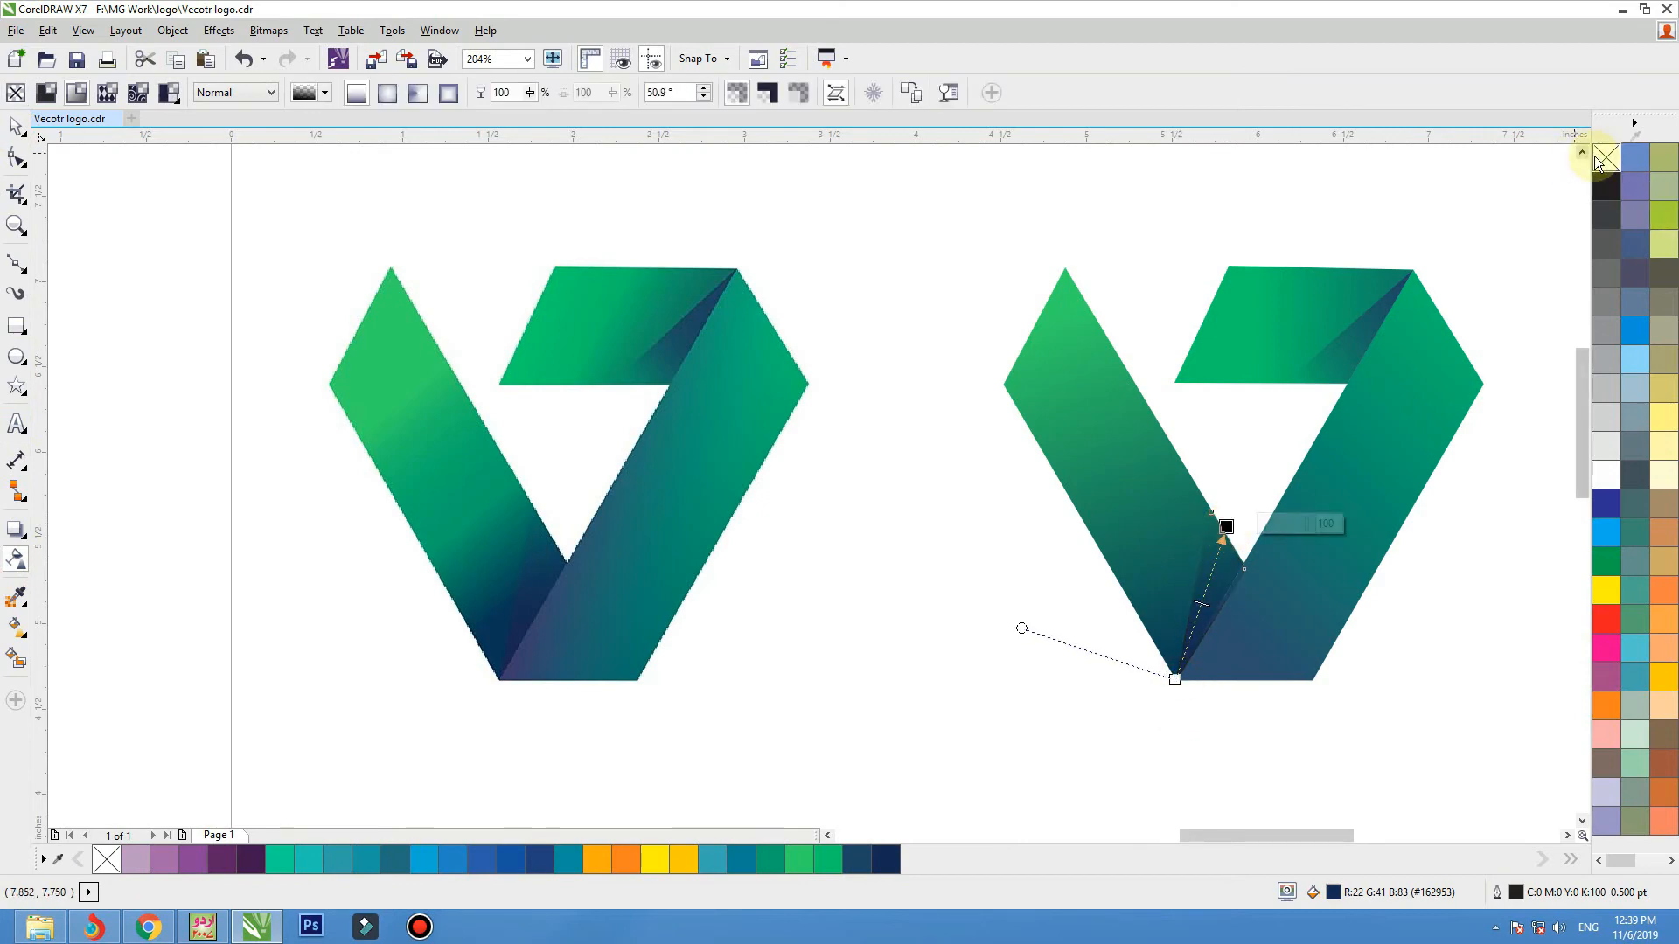
left_click(18, 125)
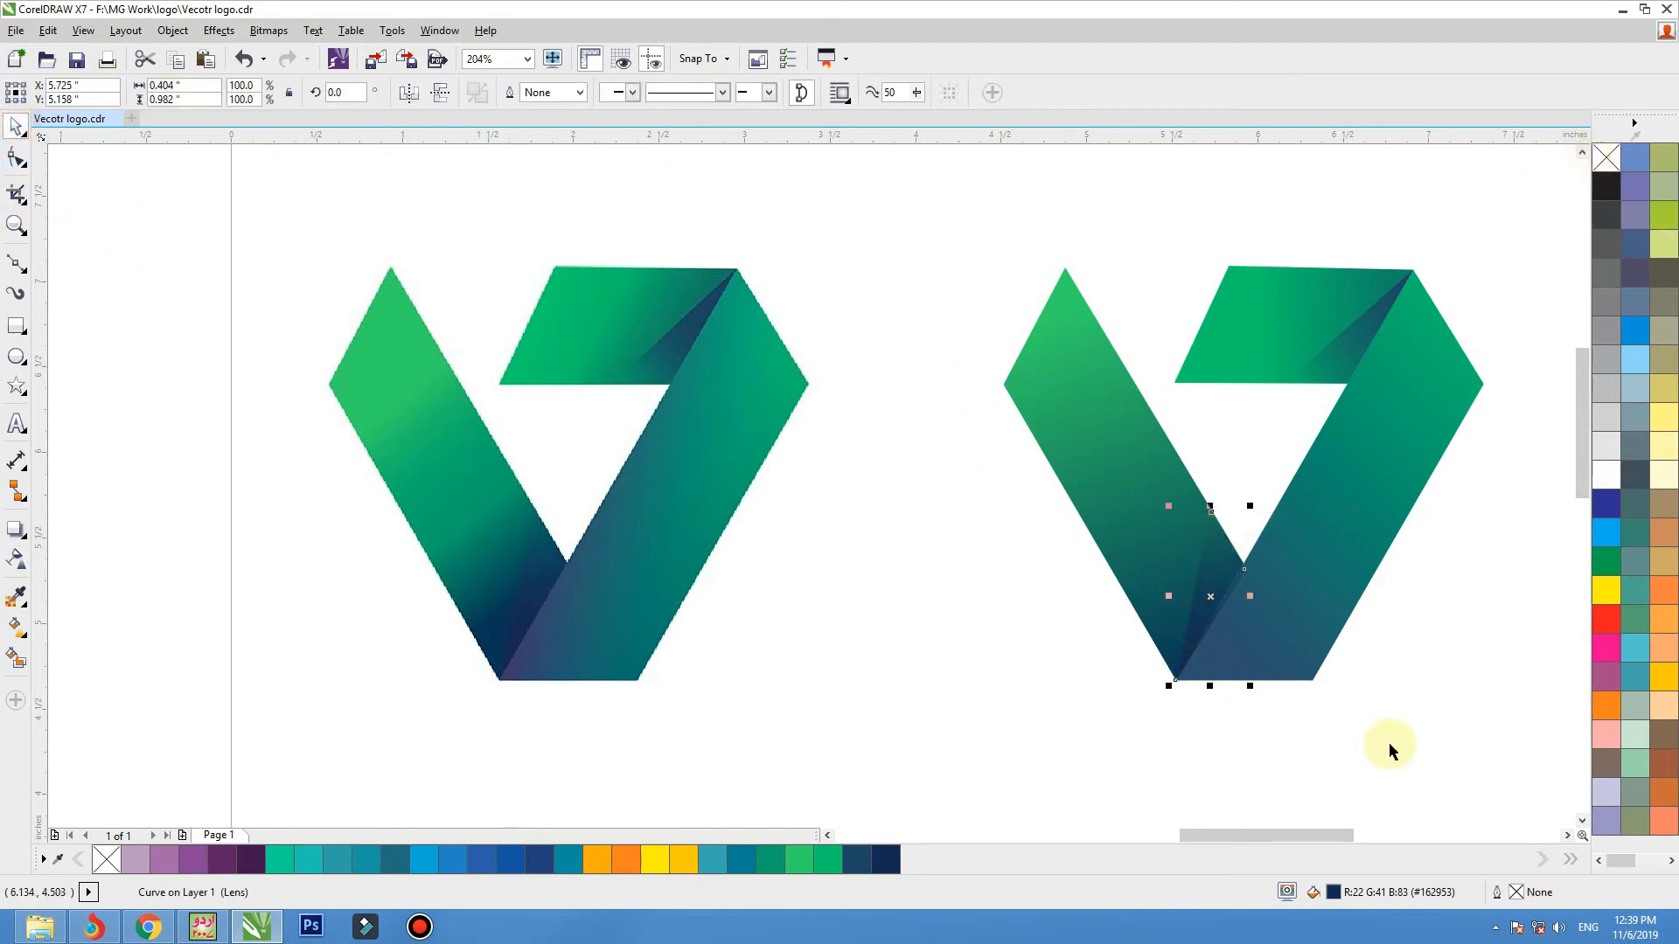
Compare the finished vector logo with the original bitmap, examining edge sharpness, gradients and fold shading up close and as a whole.
left_click(1354, 543)
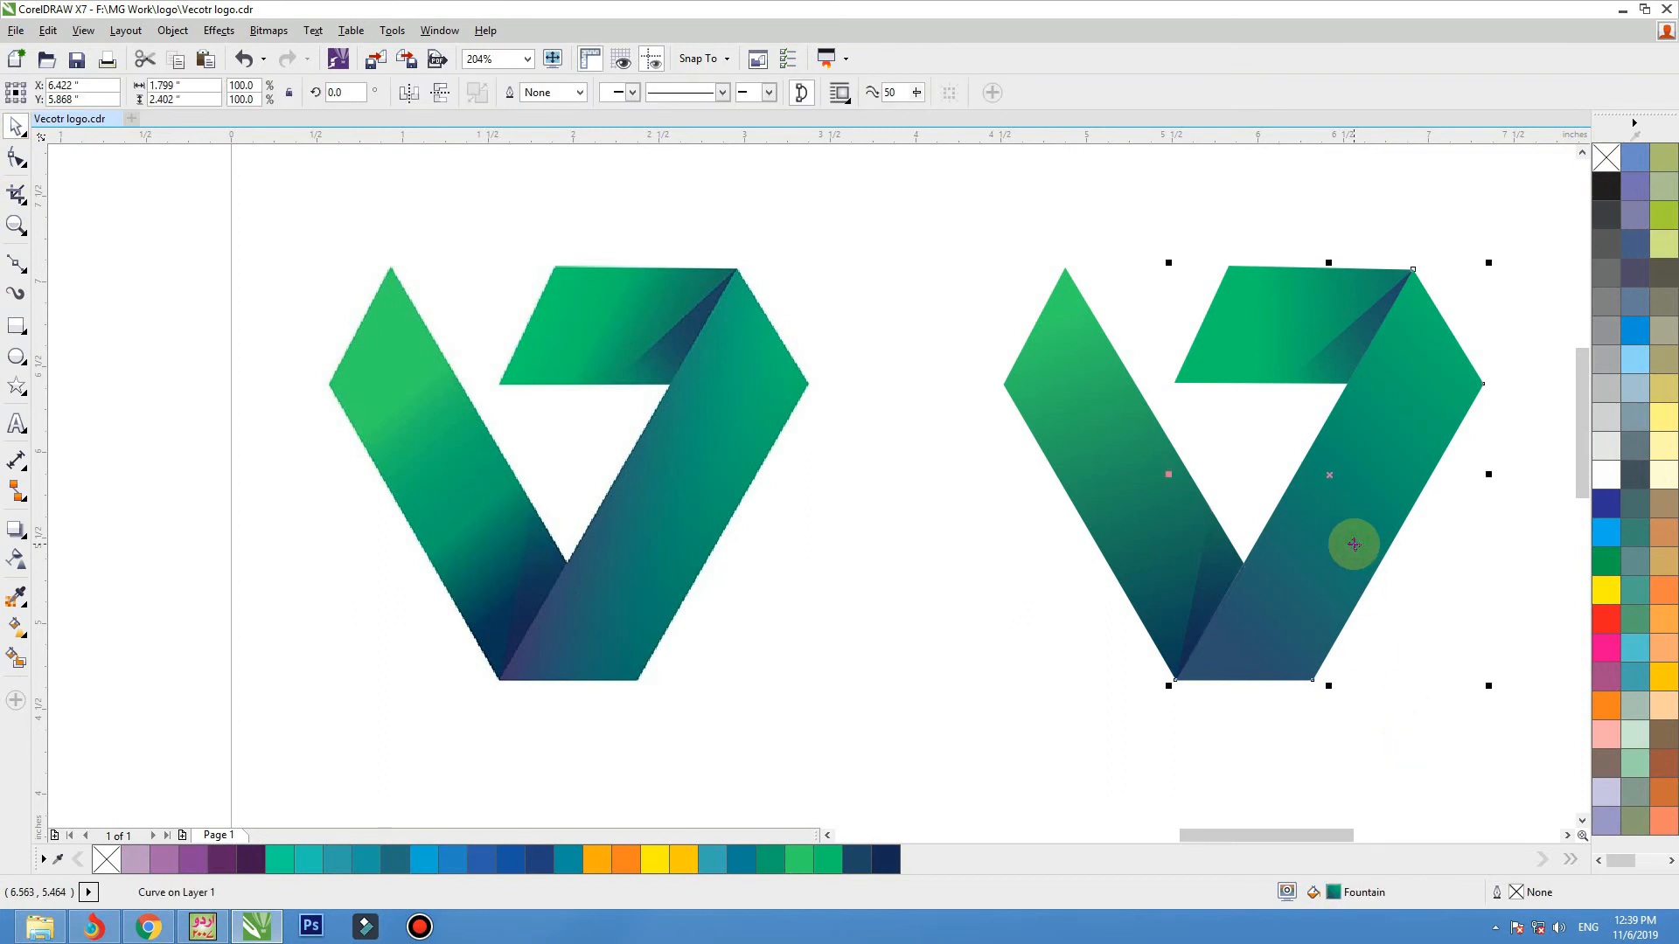
left_click(953, 525)
scroll(1030, 412, "down", 1)
key("F2")
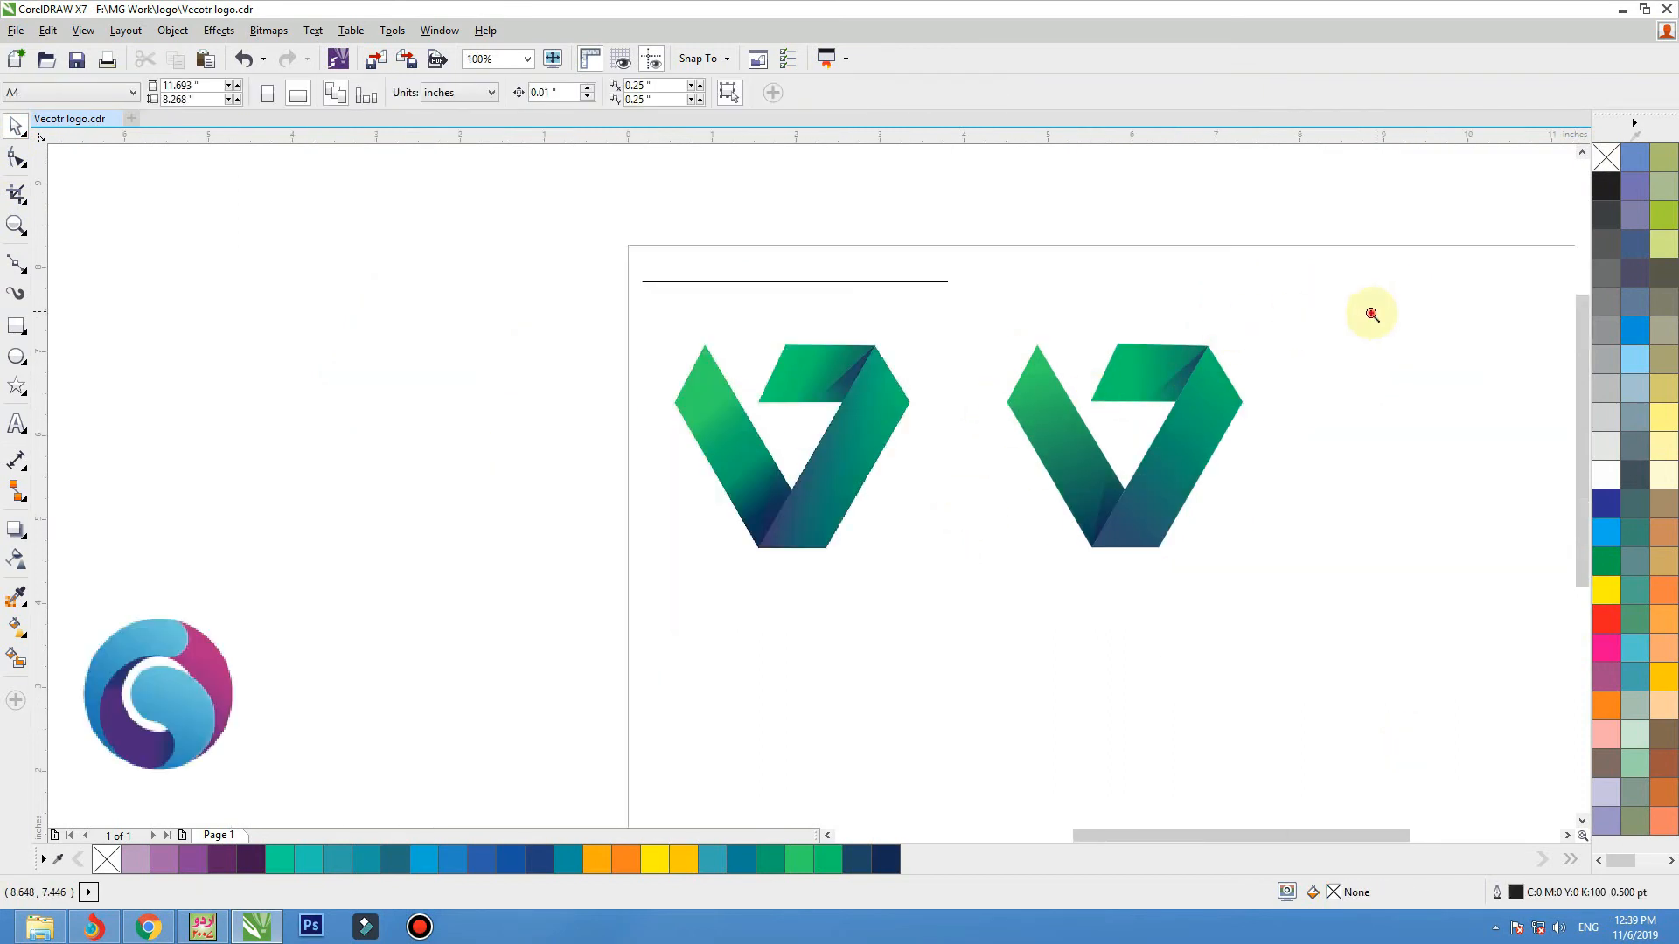
left_click_drag(1372, 314, 587, 598)
key("F2")
left_click_drag(686, 321, 604, 443)
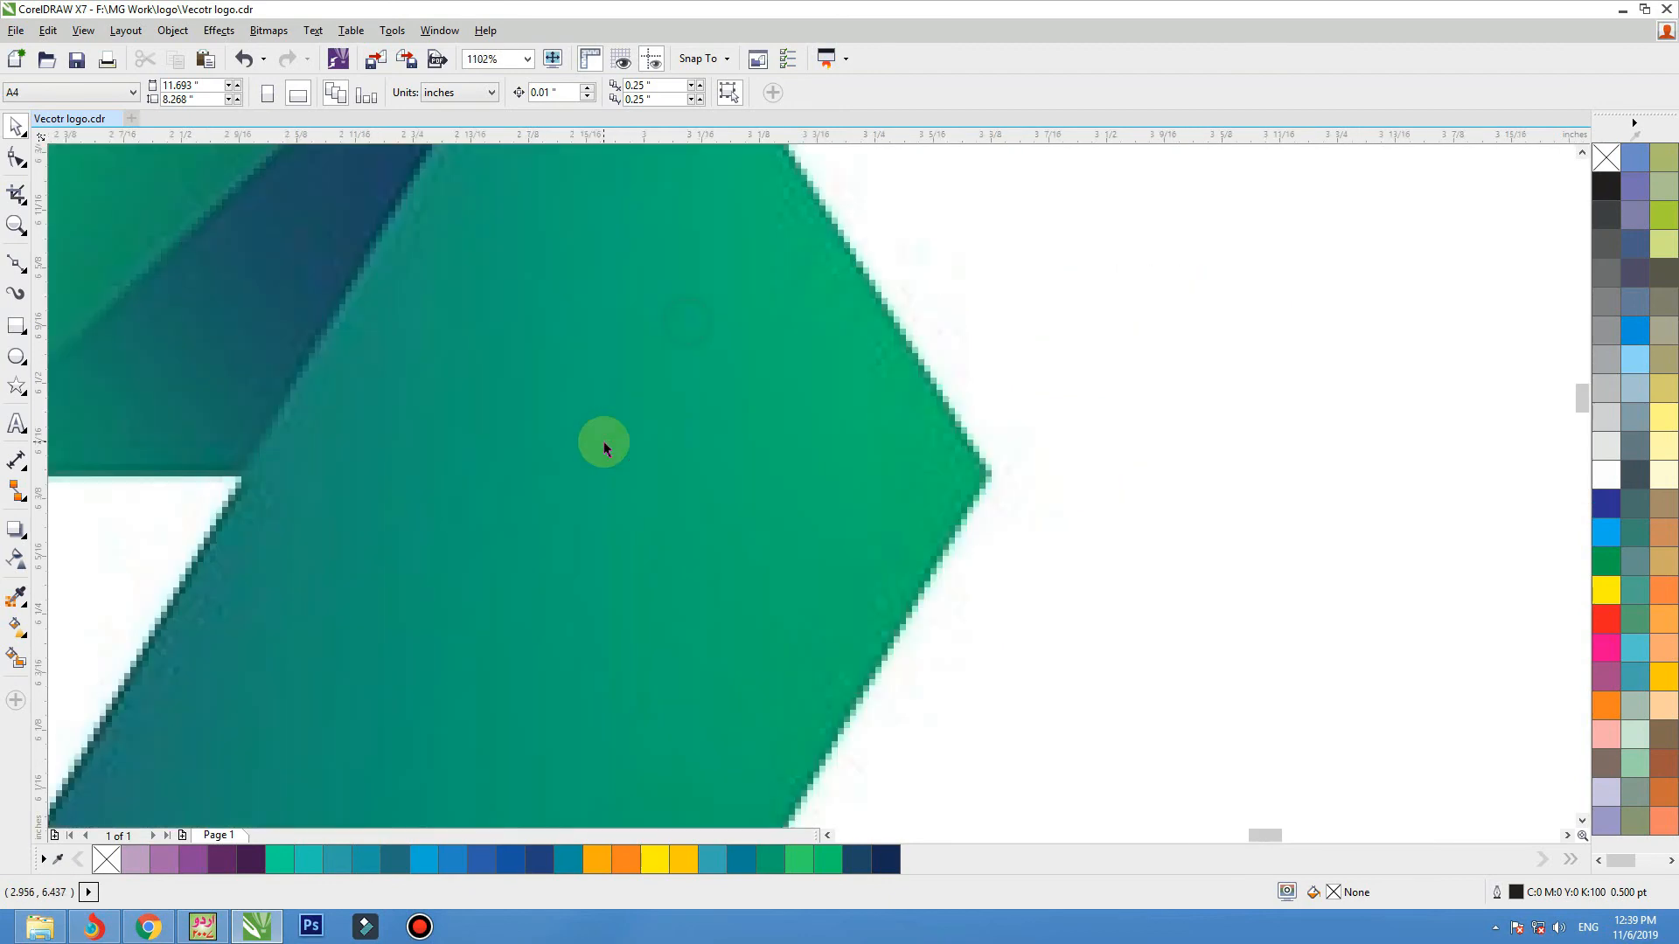
scroll(601, 431, "down", 2)
key("F2")
left_click_drag(1225, 330, 1674, 573)
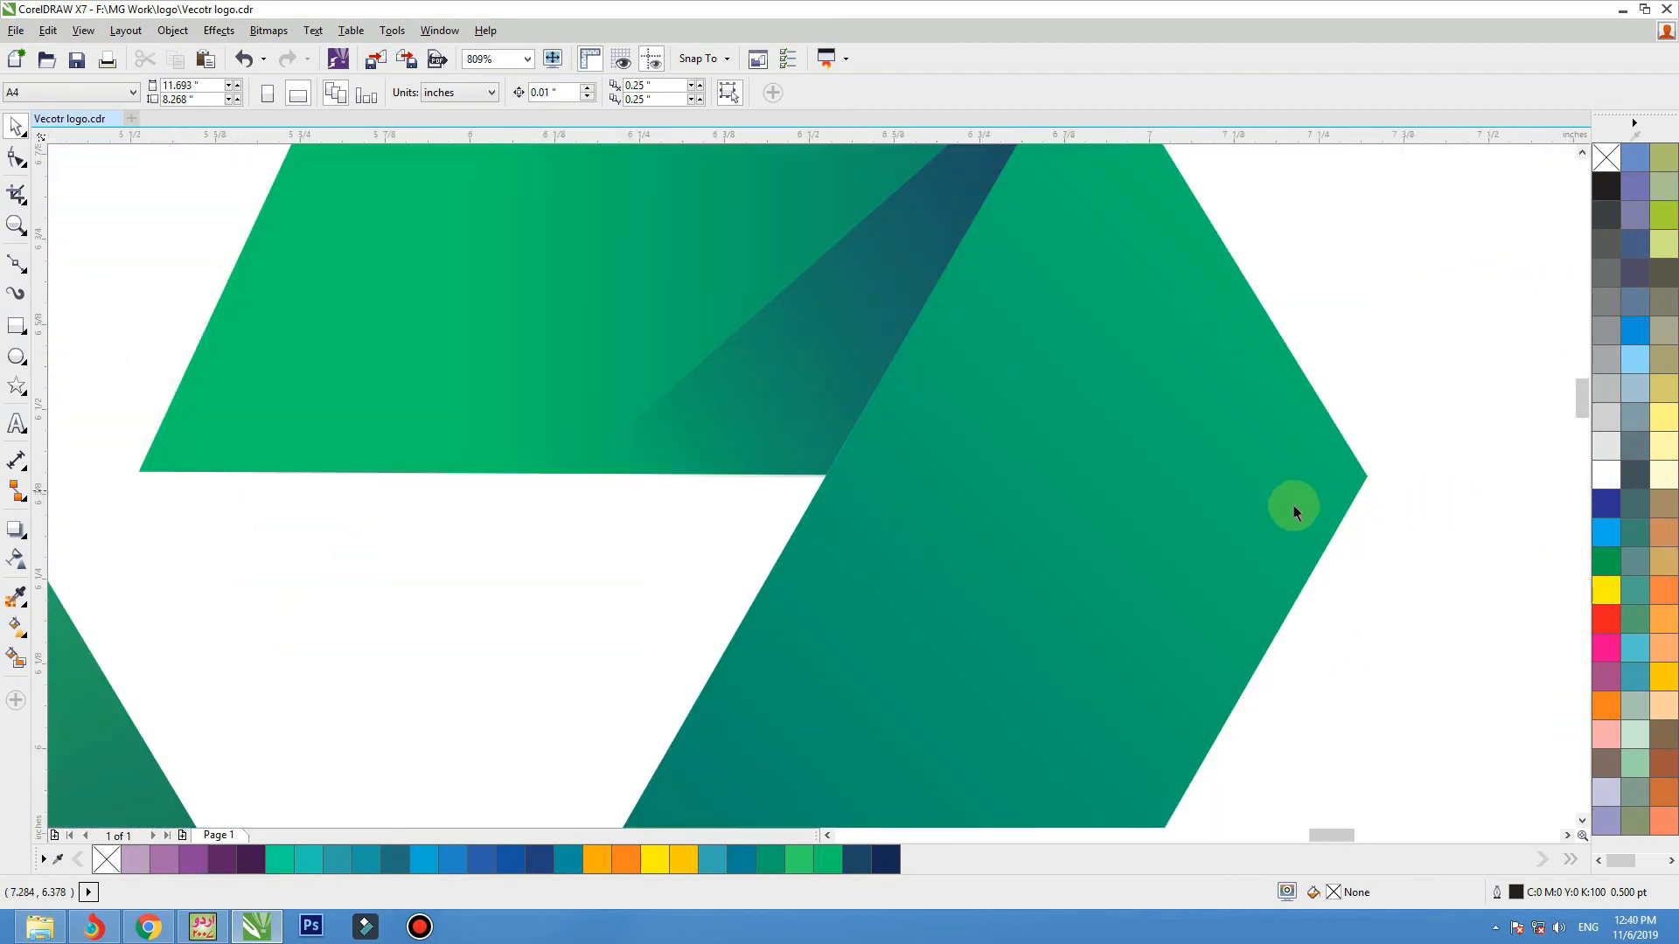
scroll(1163, 507, "down", 2)
key("F2")
left_click_drag(1240, 321, 801, 667)
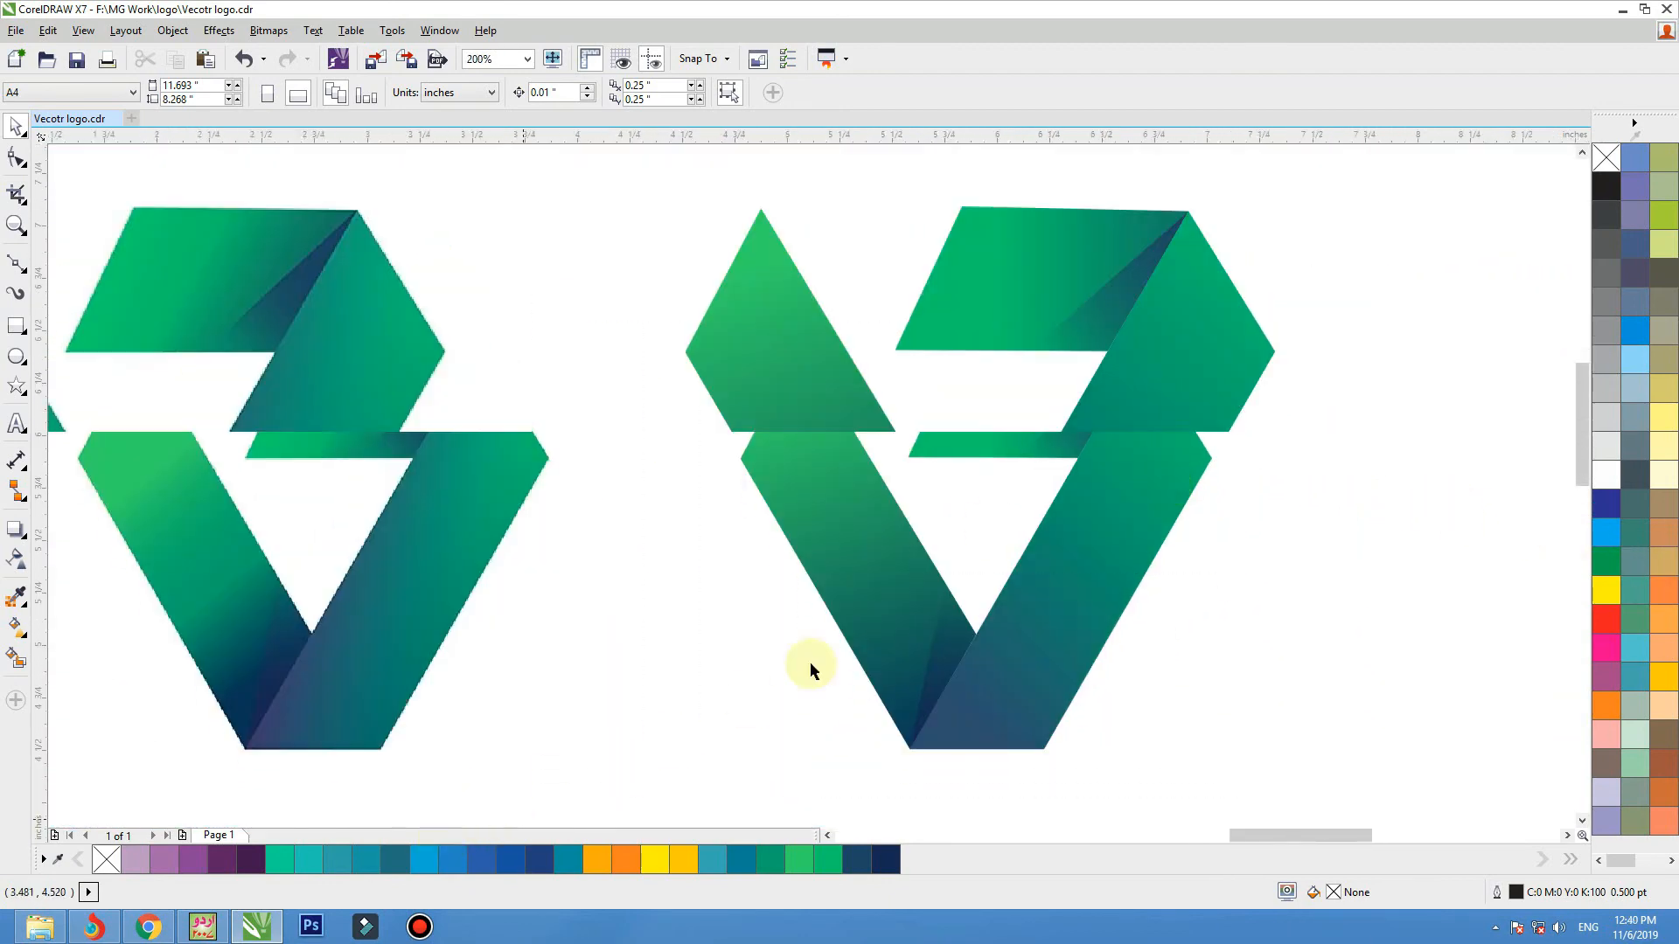
scroll(1278, 386, "down", 3)
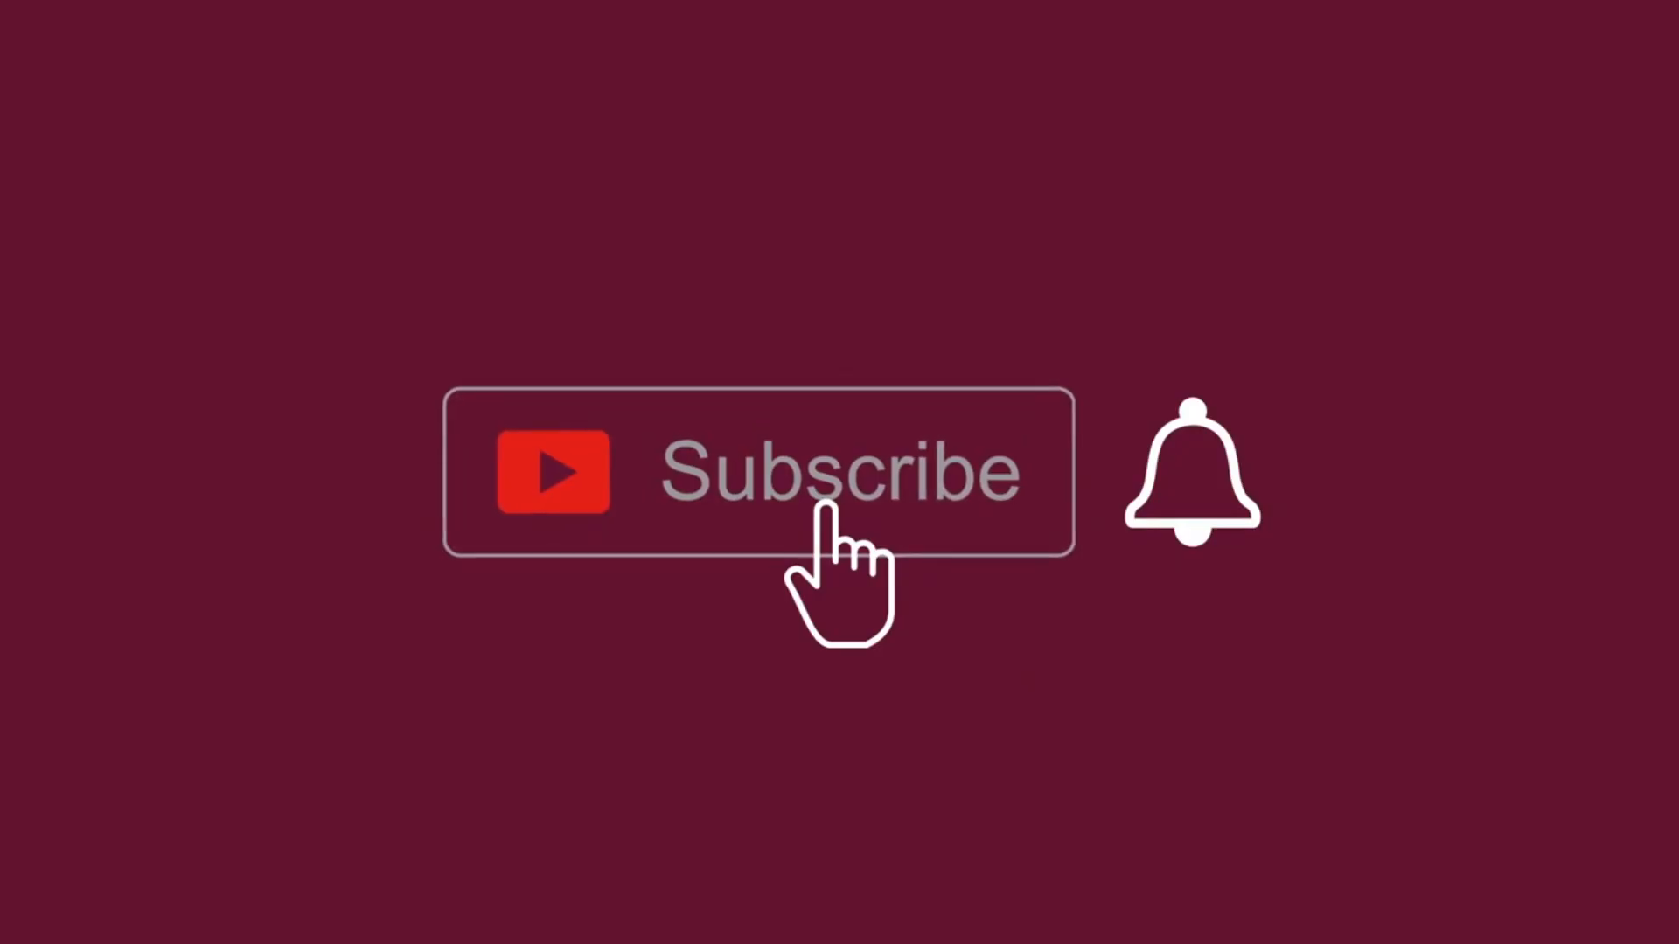